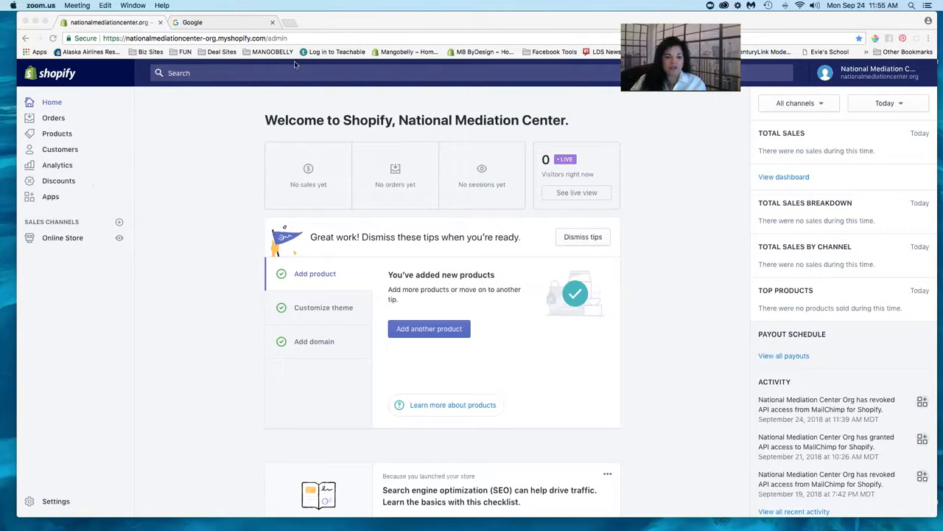
- Open the Shopify store's Apps page listing recommended apps like Oberlo and Order Printer
drag(337, 25, 328, 25)
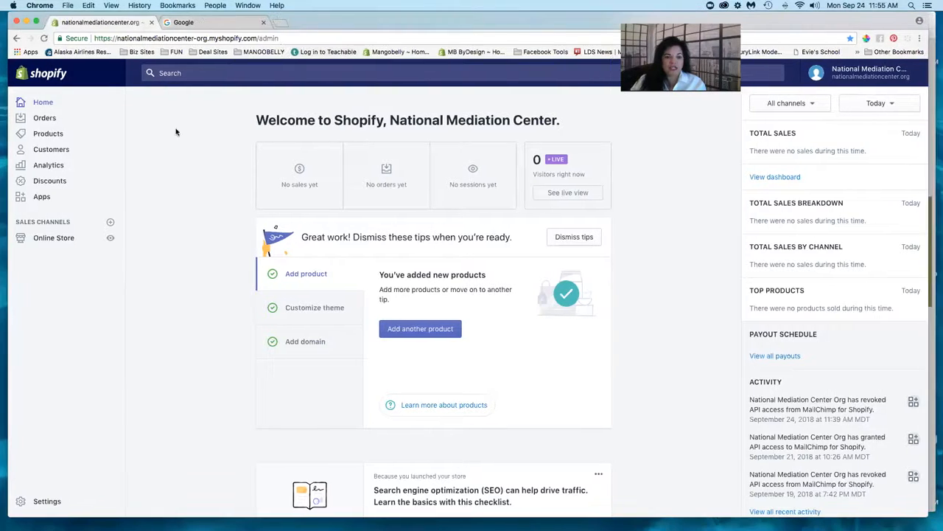
click(40, 197)
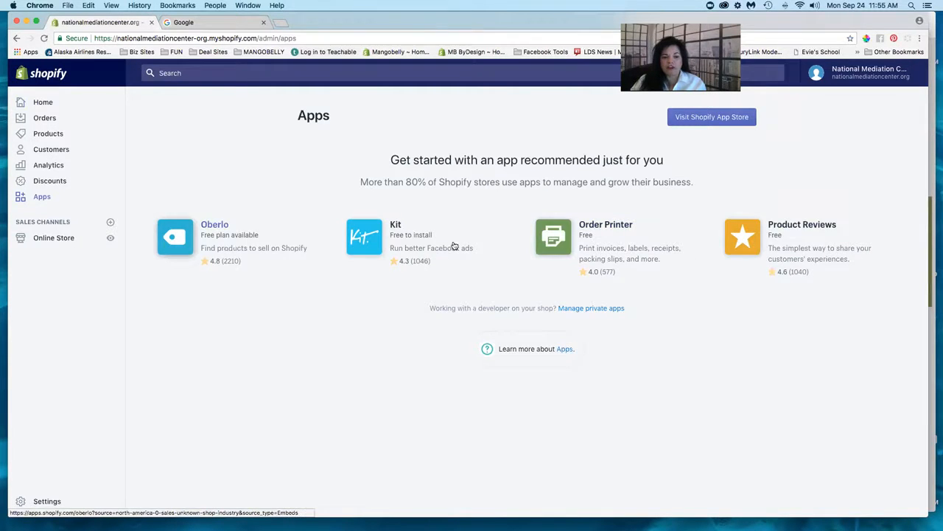
- Open the Shopify App Store in a new tab, browse Collections and Categories, and focus the search box
click(703, 117)
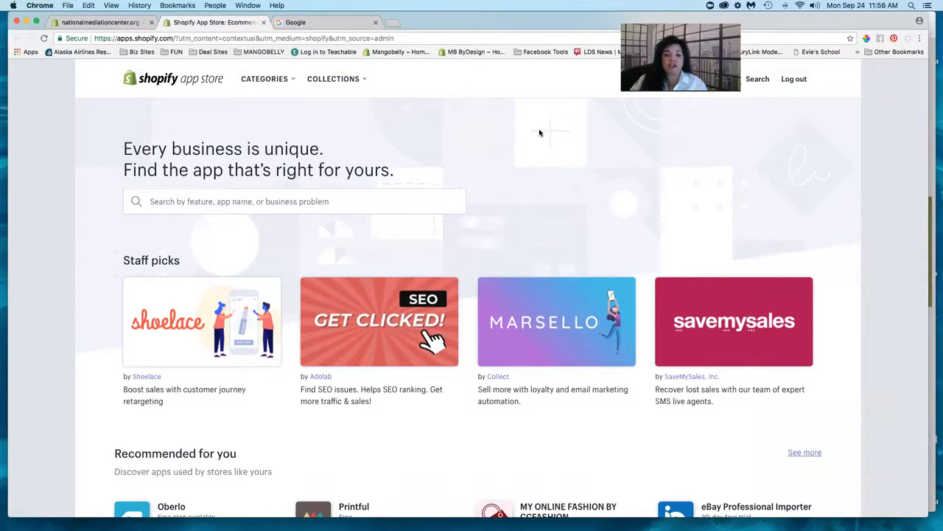
mouse_move(343, 77)
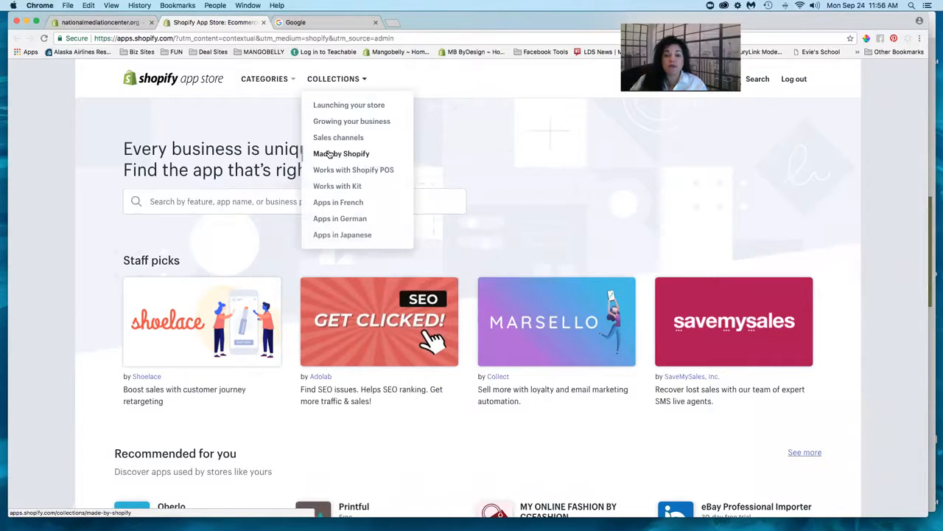
mouse_move(272, 80)
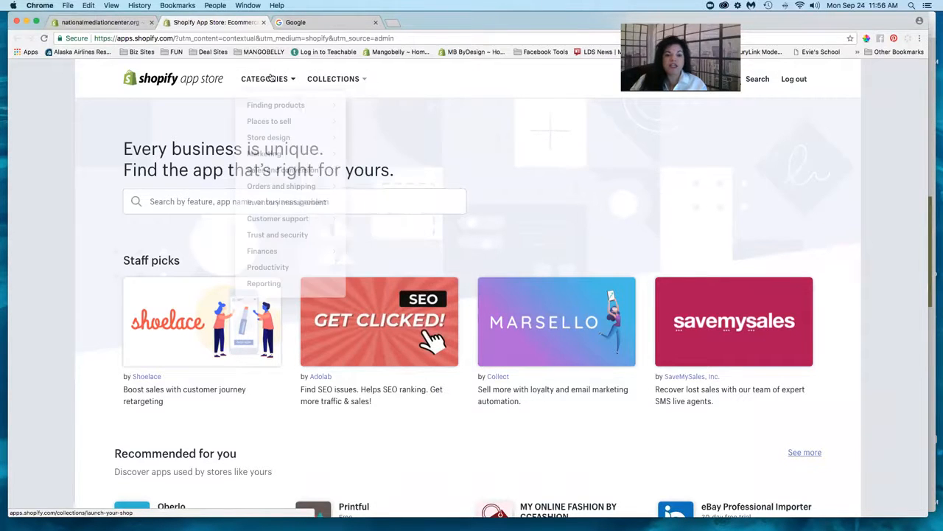
mouse_move(277, 104)
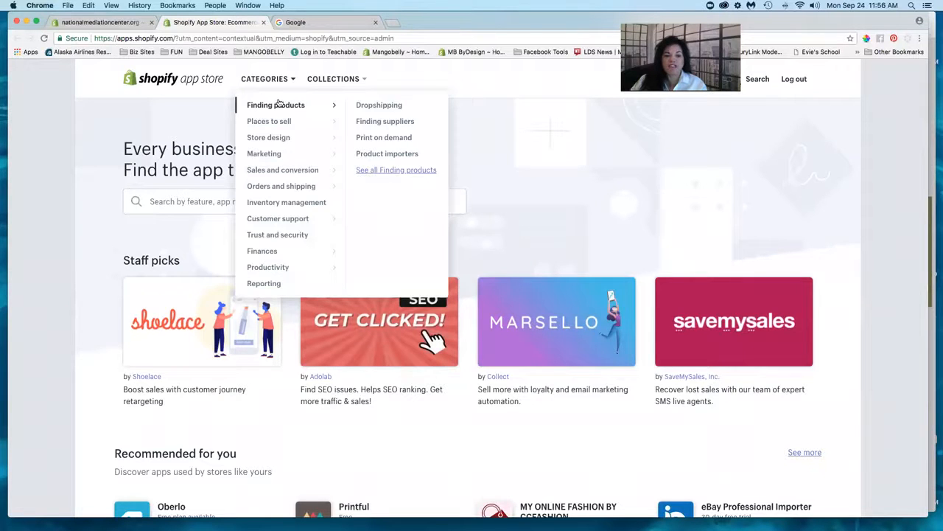
mouse_move(270, 122)
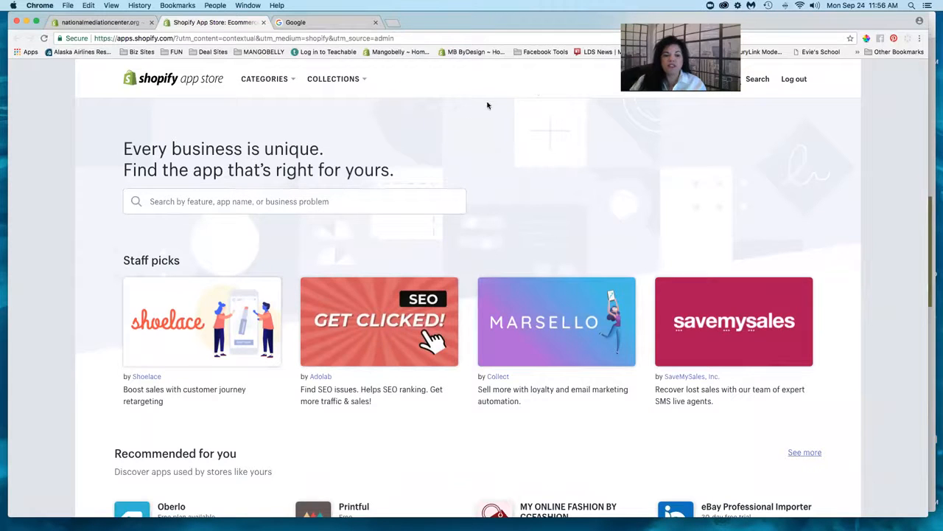
click(284, 201)
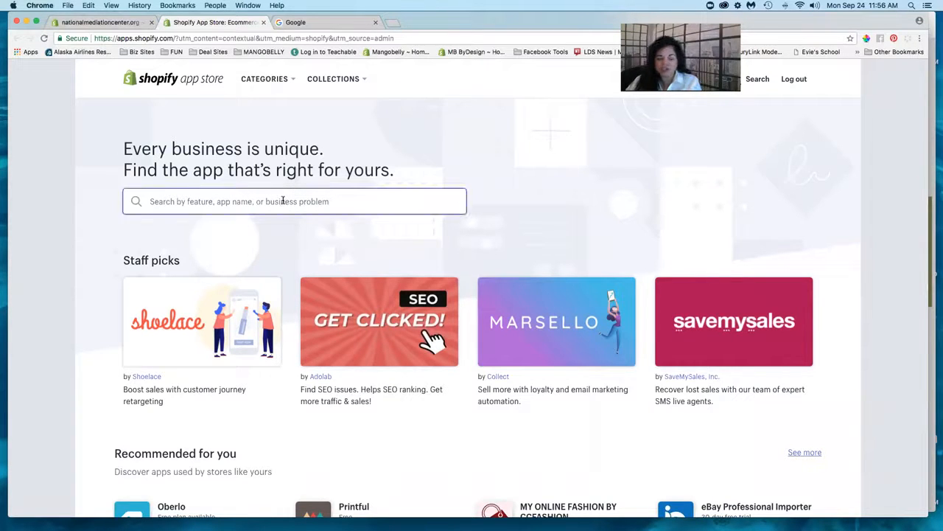
- Search the App Store for 'mailchimp' and open the free MailChimp listing rated 4.3
text(mailchi)
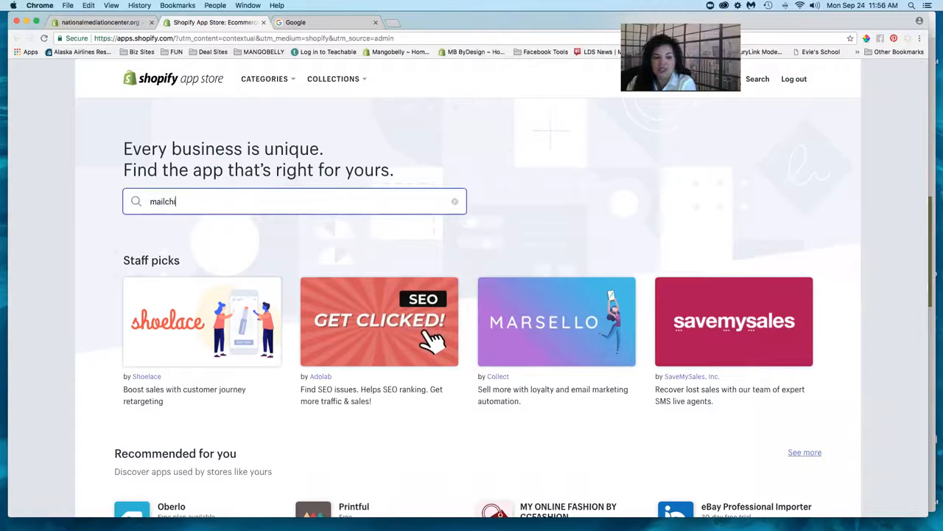
text(mp)
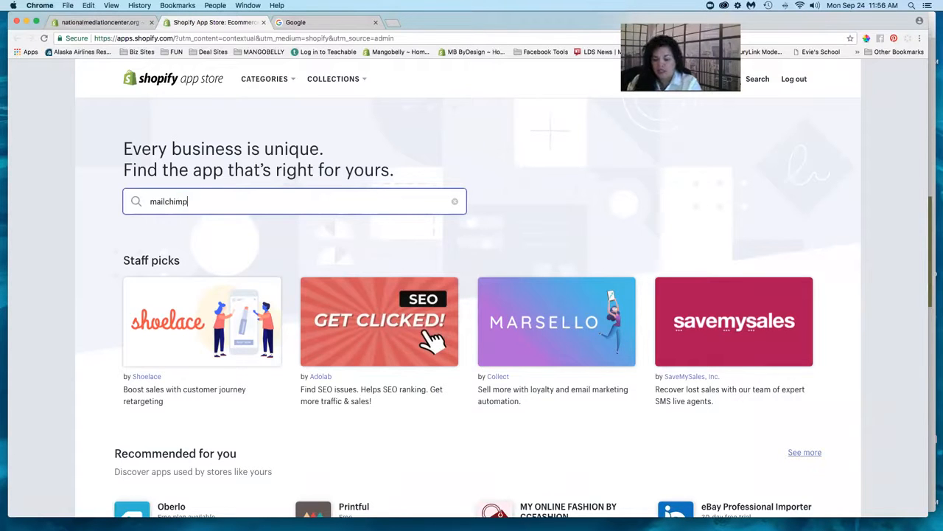
key(Return)
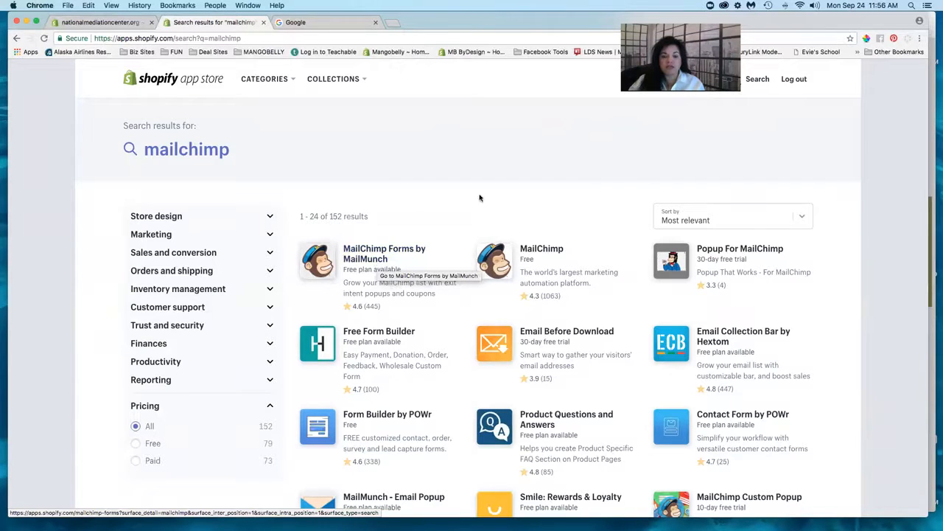
click(540, 249)
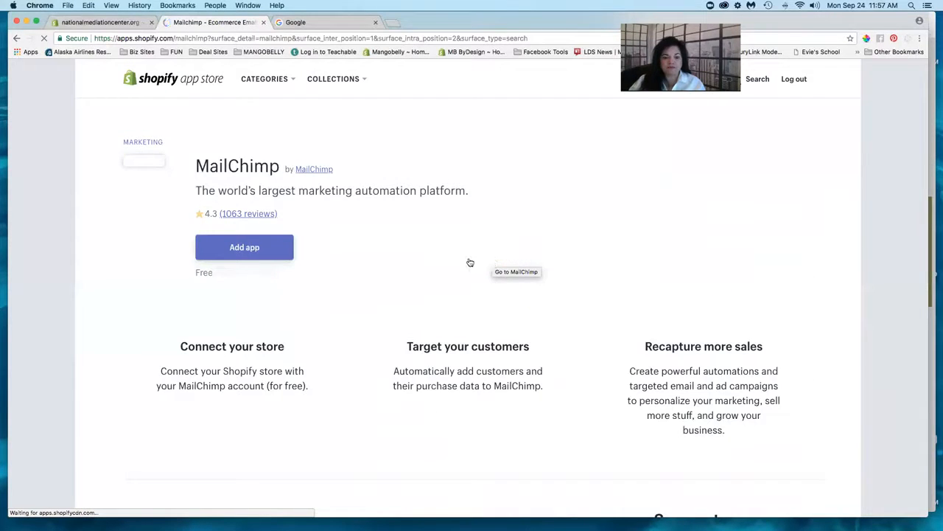
- Add MailChimp to the store and look over its requested permissions, such as viewing orders
click(258, 249)
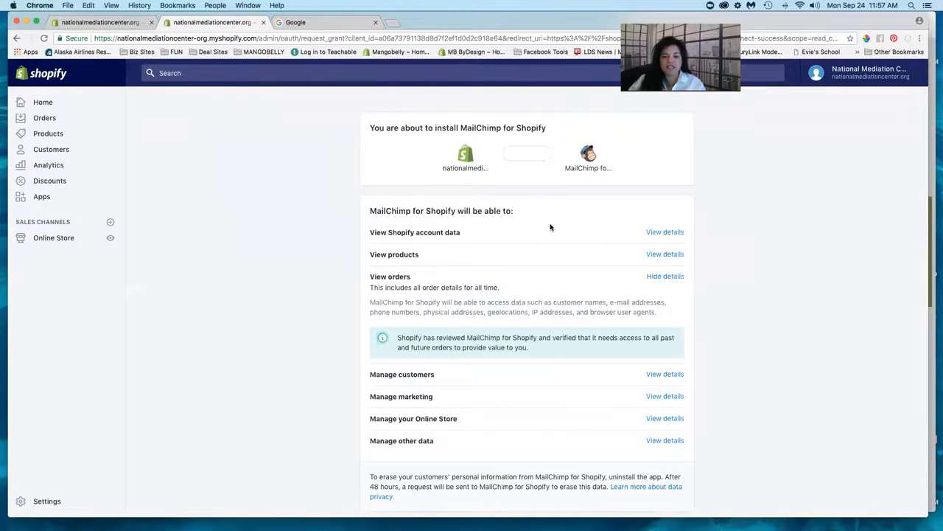
scroll(550, 227, down, 3)
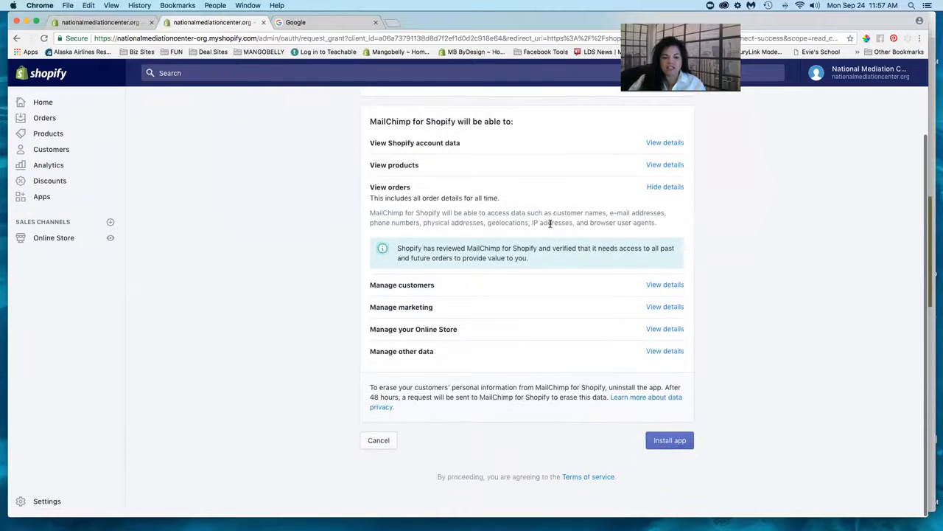
scroll(550, 225, up, 2)
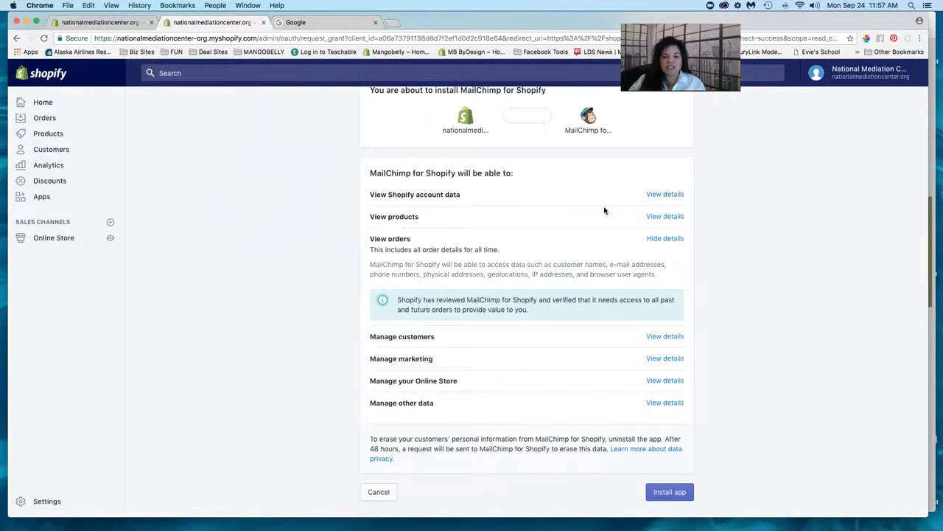
scroll(604, 211, up, 1)
scroll(604, 211, up, 1)
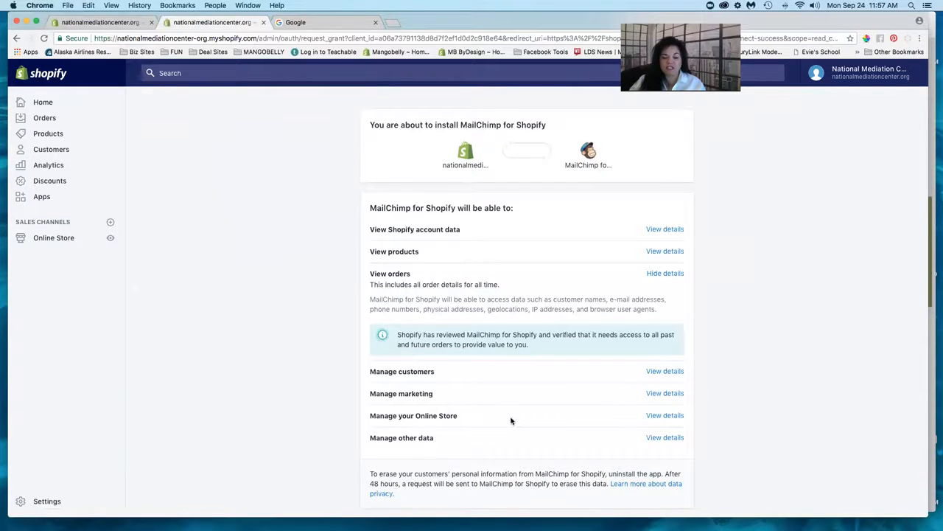
scroll(510, 420, down, 5)
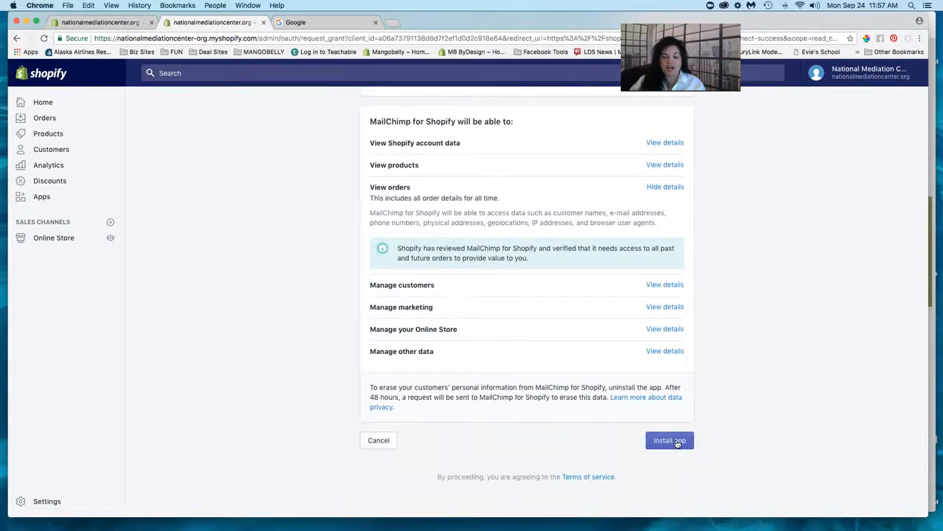
- Install MailChimp for Shopify from the bottom of the permissions page
click(669, 440)
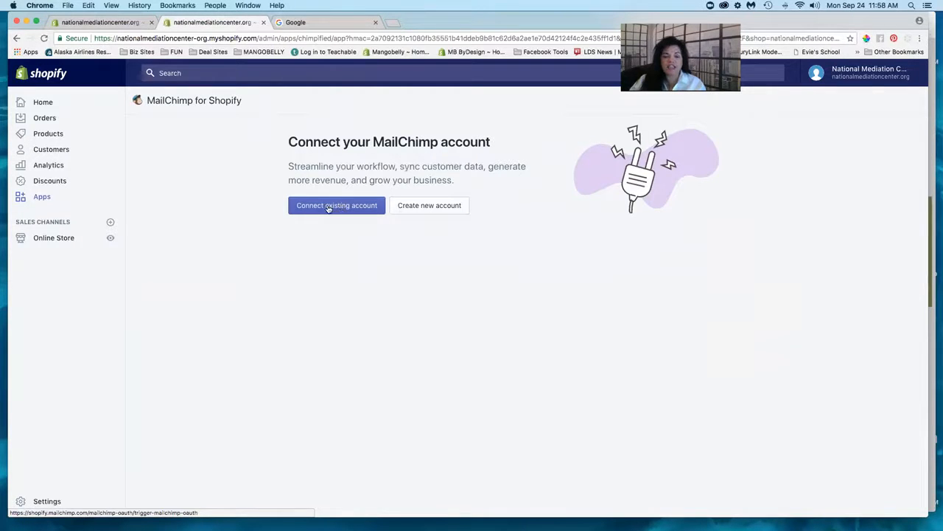
- Start a new MailChimp account and make its synced store details editable
click(440, 209)
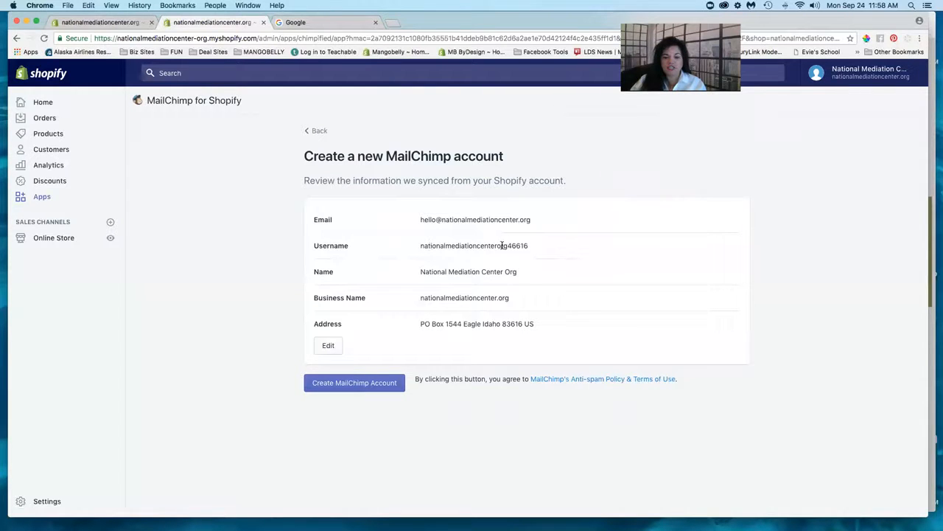
drag(420, 246, 530, 248)
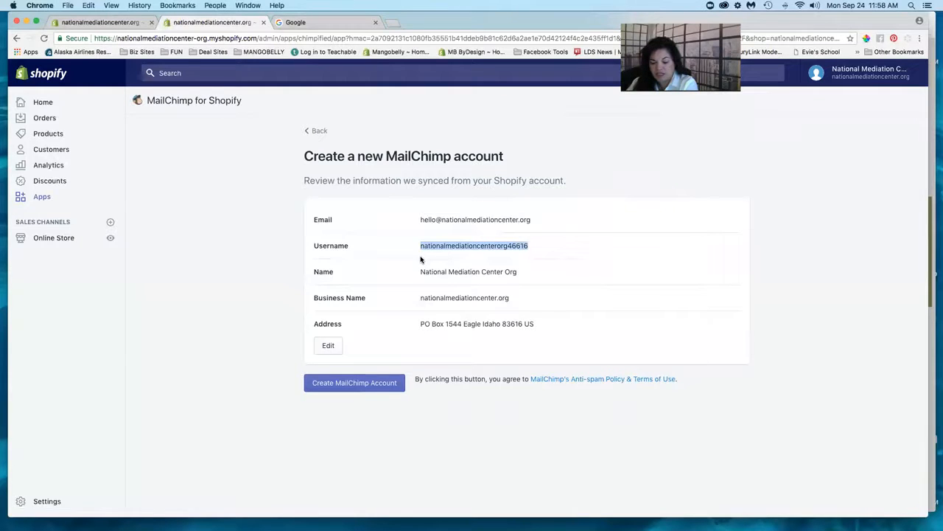
click(260, 260)
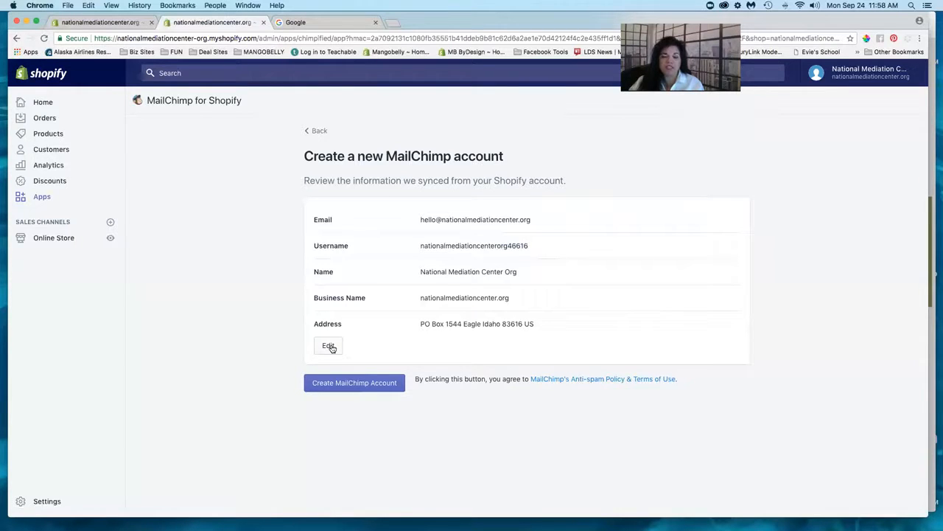
click(329, 345)
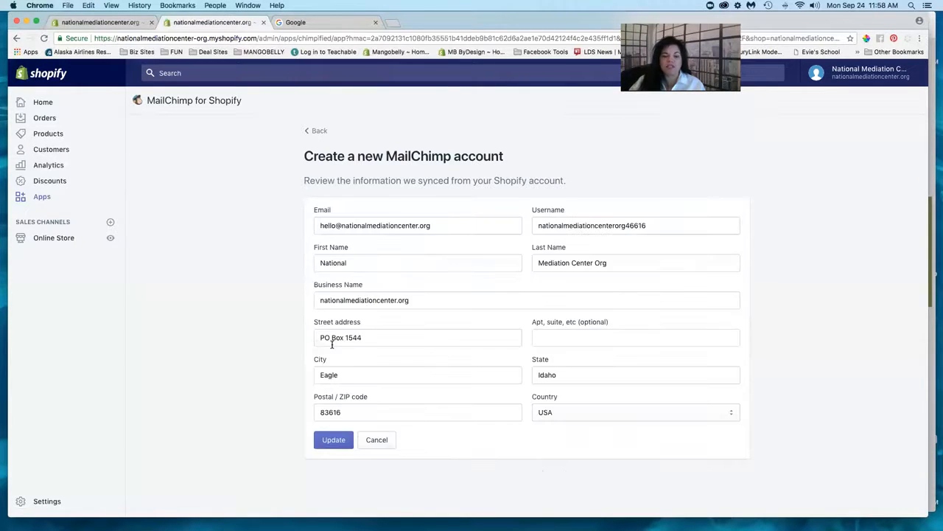
- Replace the account e-mail with the new address, drop the username's trailing numbers, and save
triple_click(327, 226)
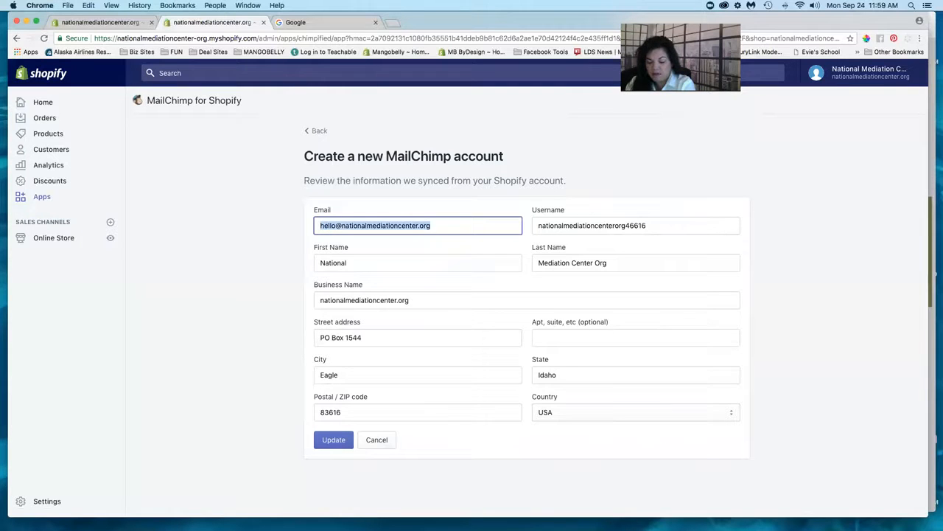
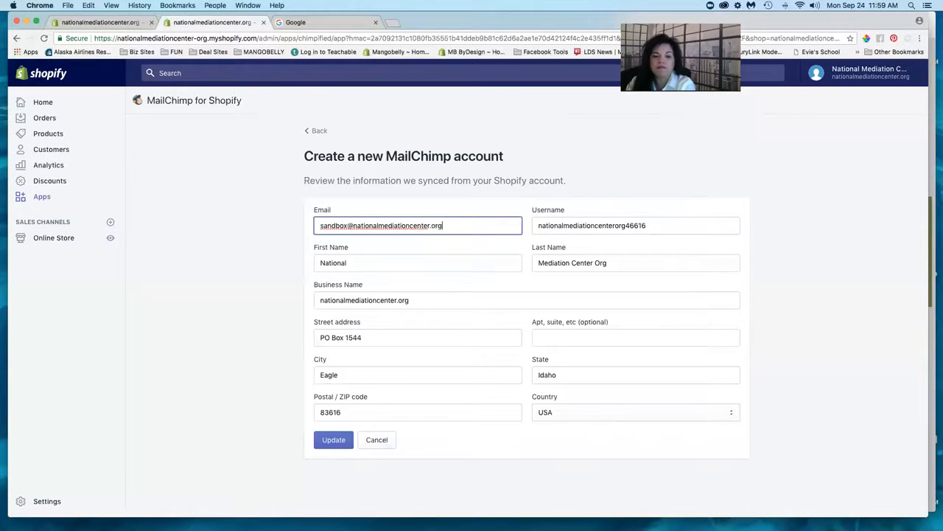
double_click(570, 224)
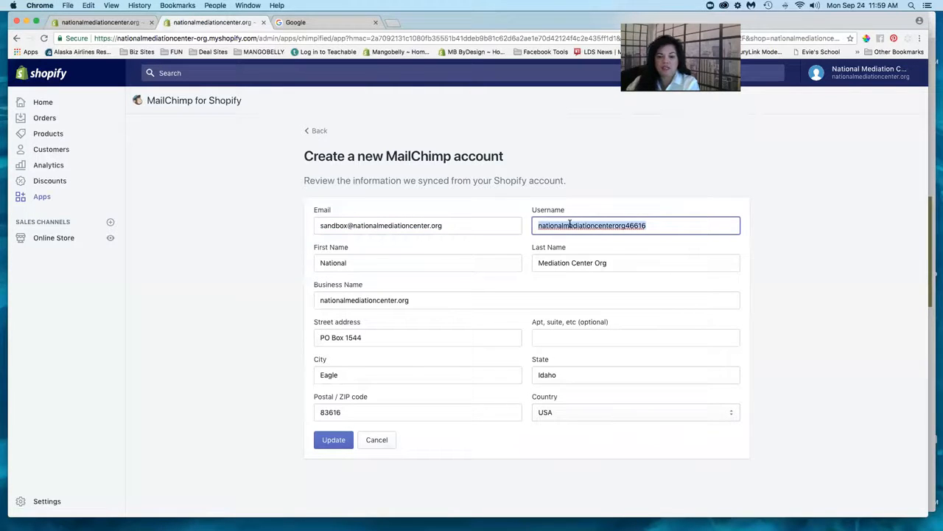
text(nationalmediati)
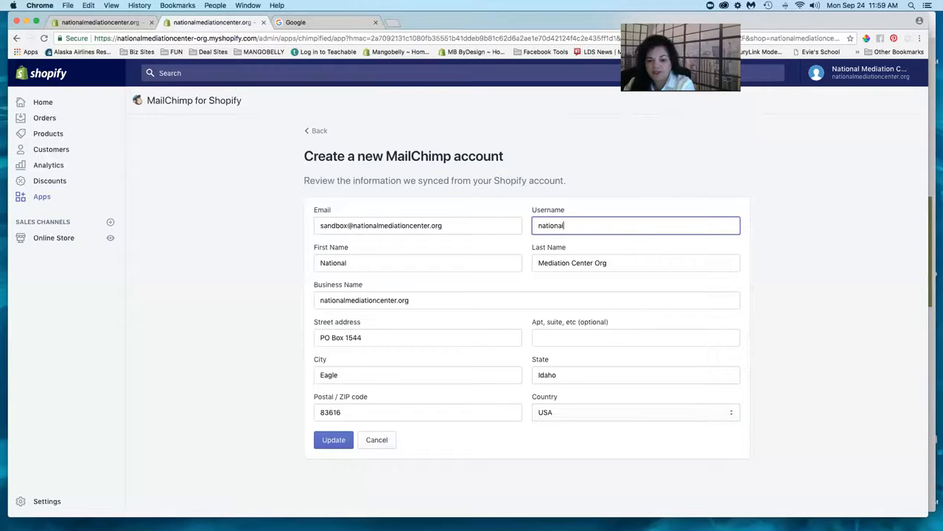
text(oncente)
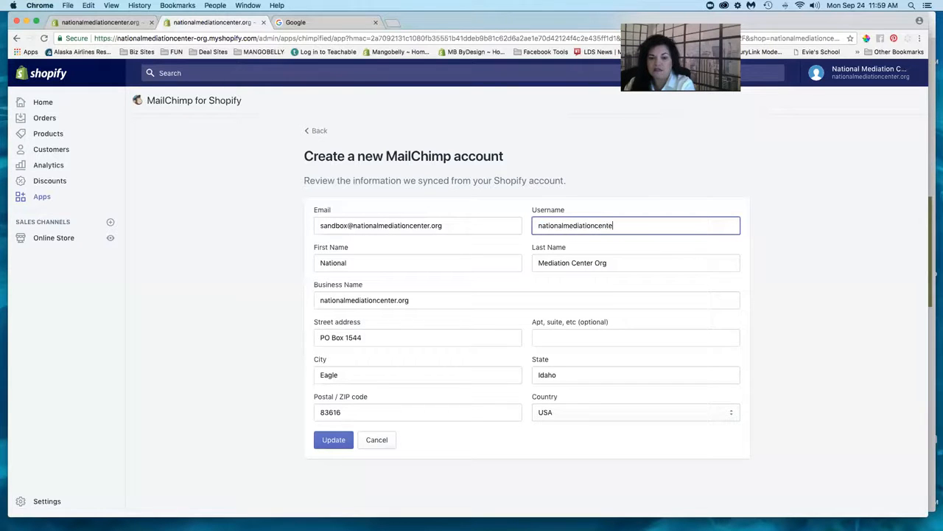
text(rorg)
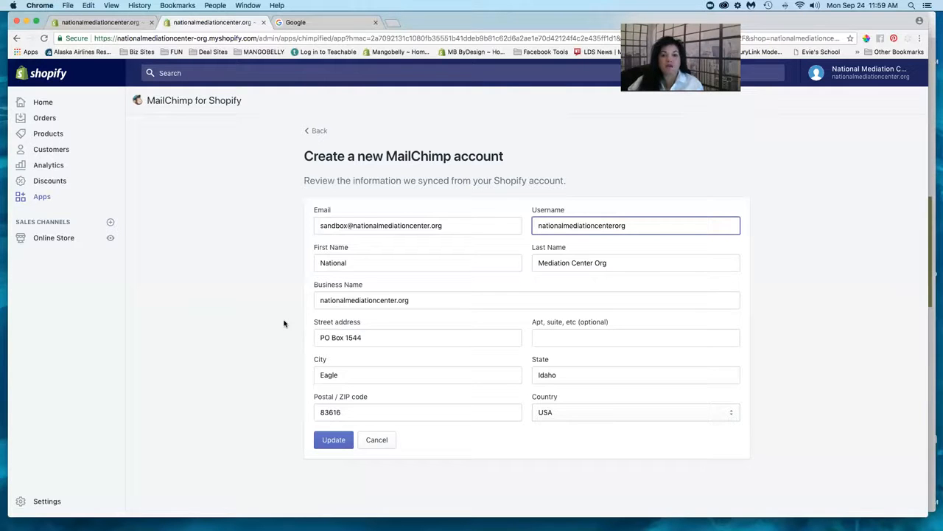
click(334, 440)
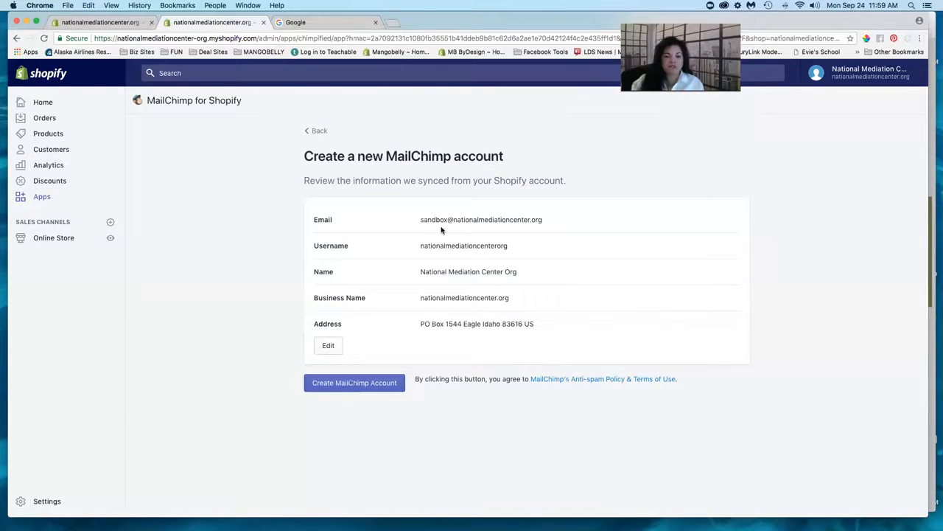
drag(420, 245, 509, 246)
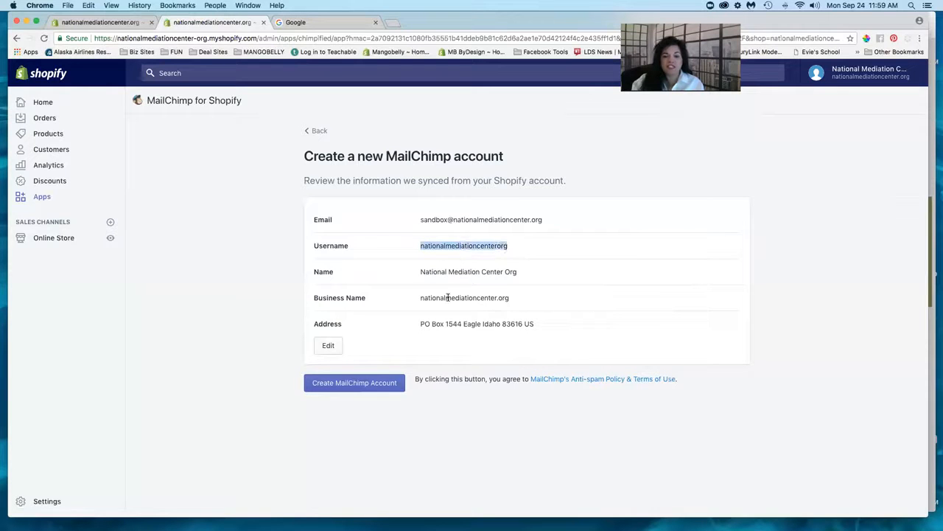
click(254, 304)
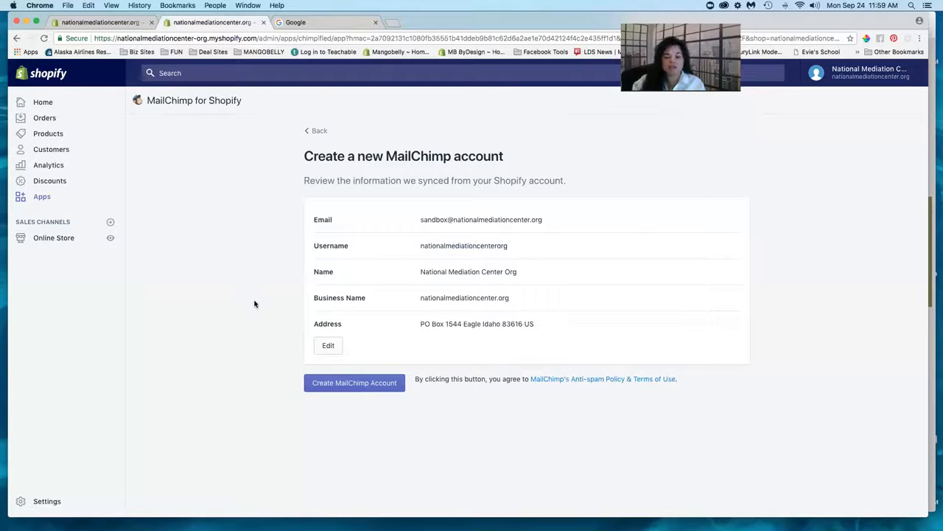
- Swap the unavailable username for one with numbers appended and save the account details
click(345, 384)
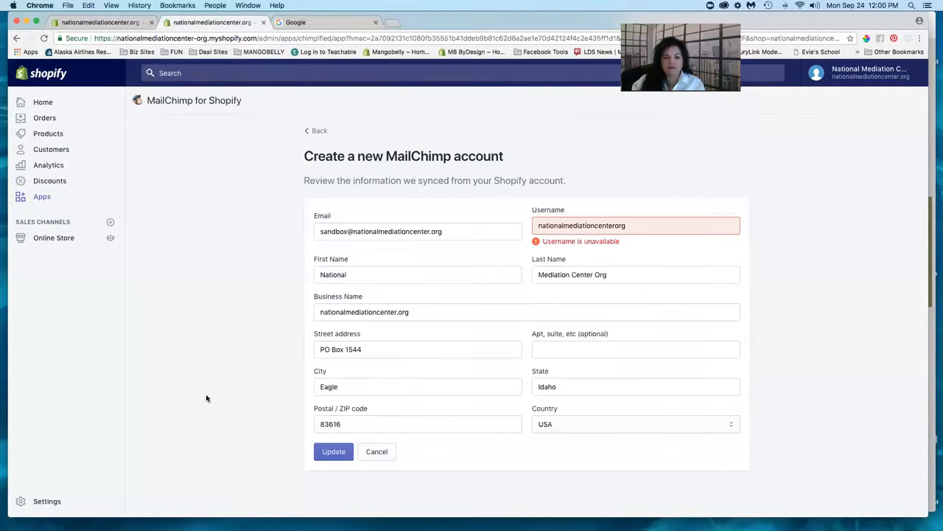
double_click(566, 225)
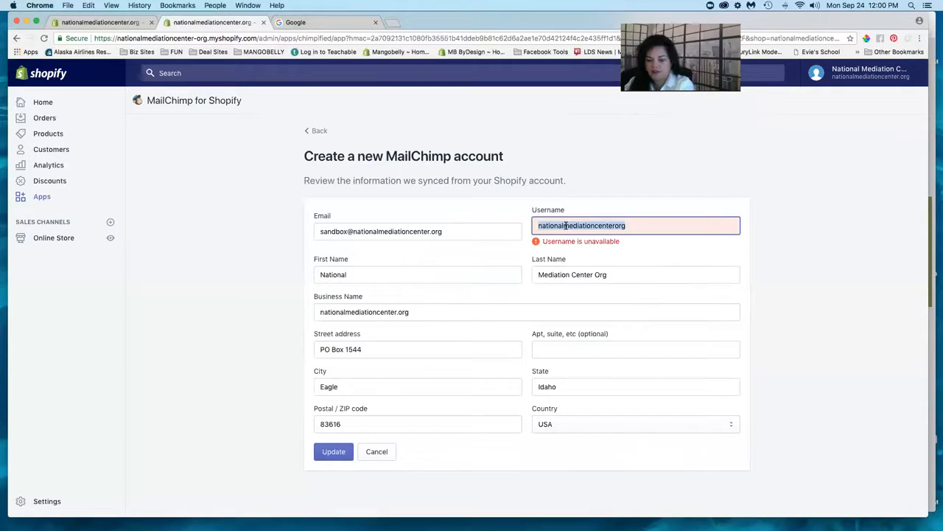
text(nation)
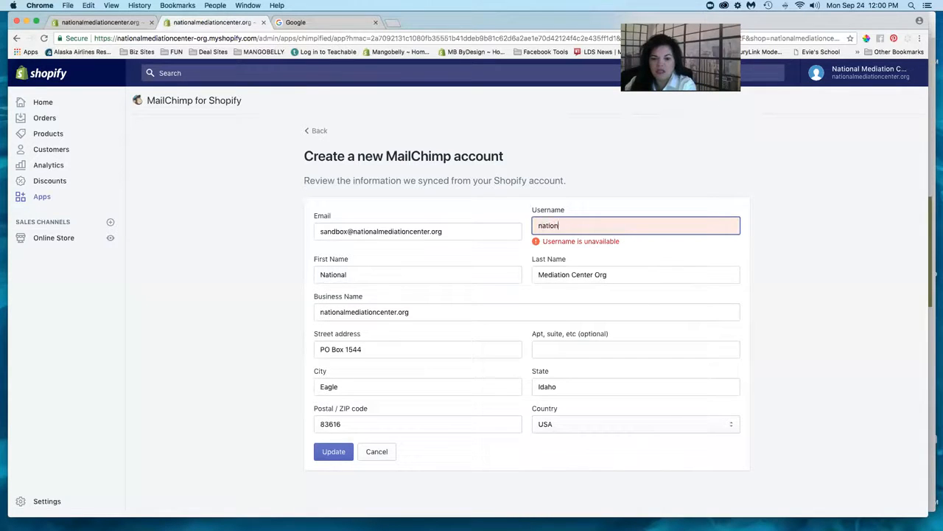
text(almediationcent)
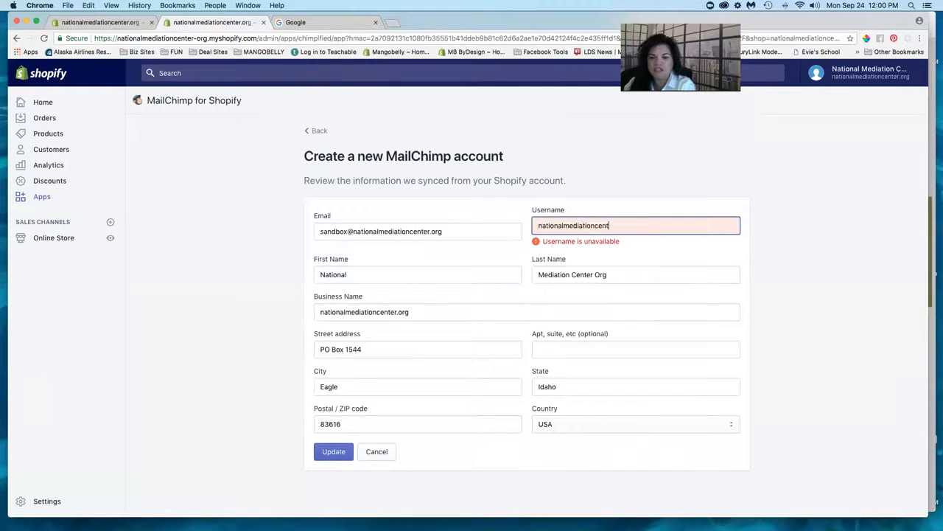
text(er123)
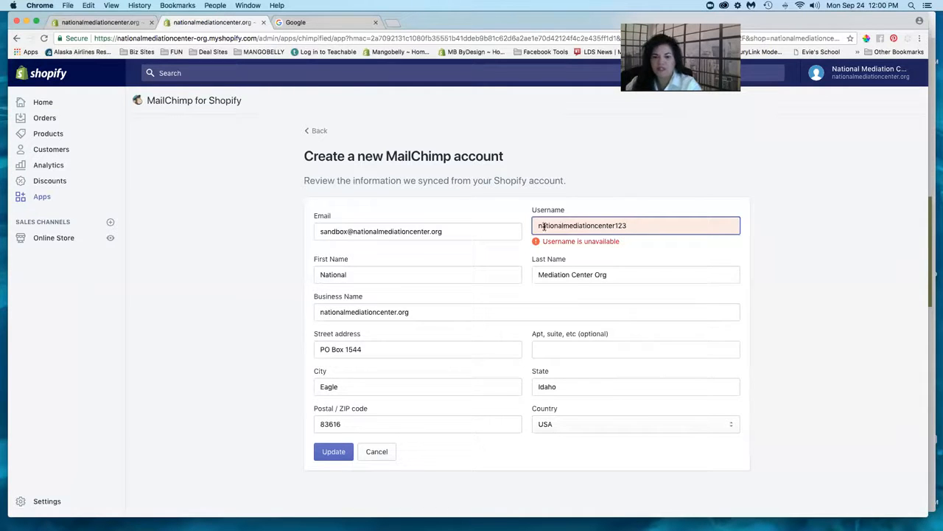
double_click(608, 225)
key(super+c)
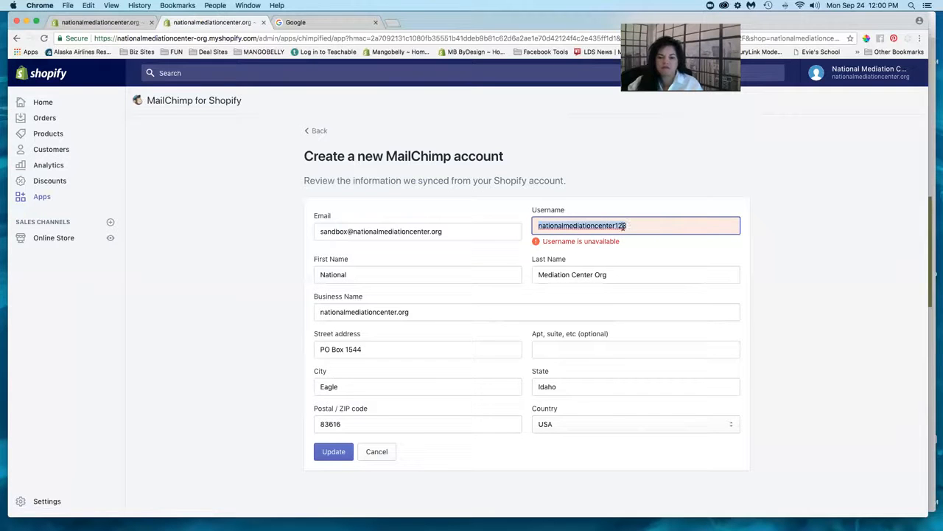
click(200, 275)
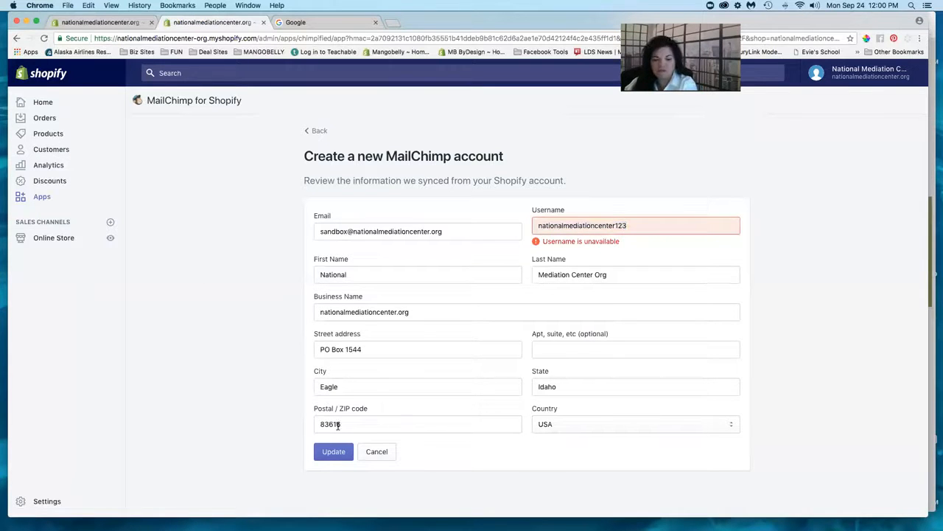
click(331, 449)
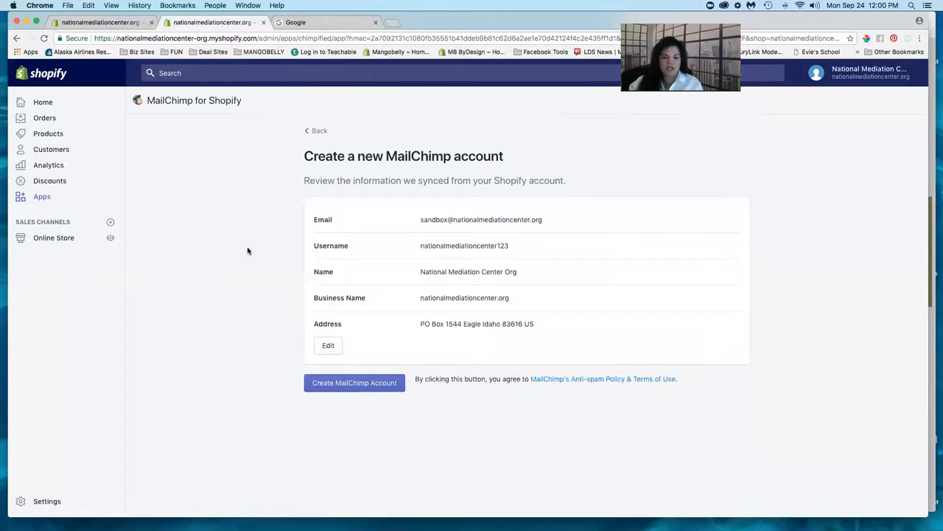
- Create the MailChimp account and scroll down to the Pop-up form marketing activity
click(338, 388)
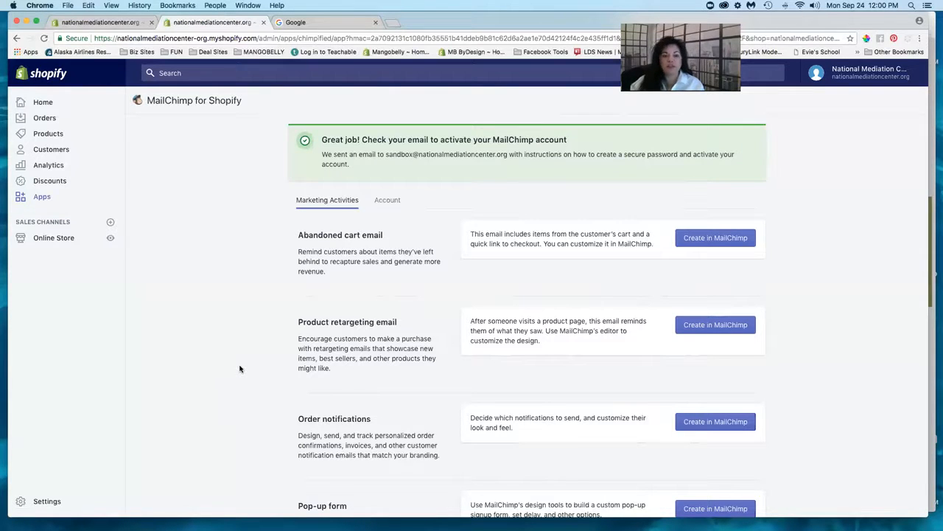
scroll(243, 367, down, 3)
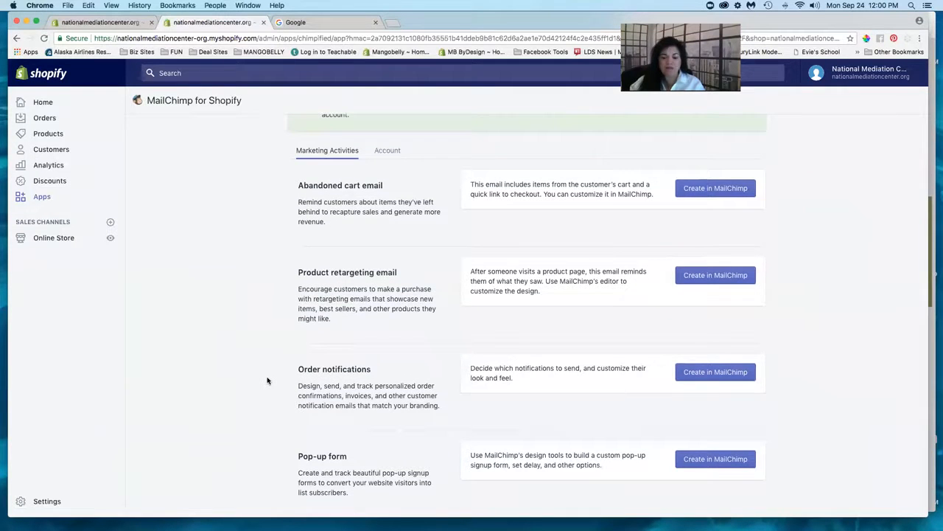
scroll(270, 372, up, 2)
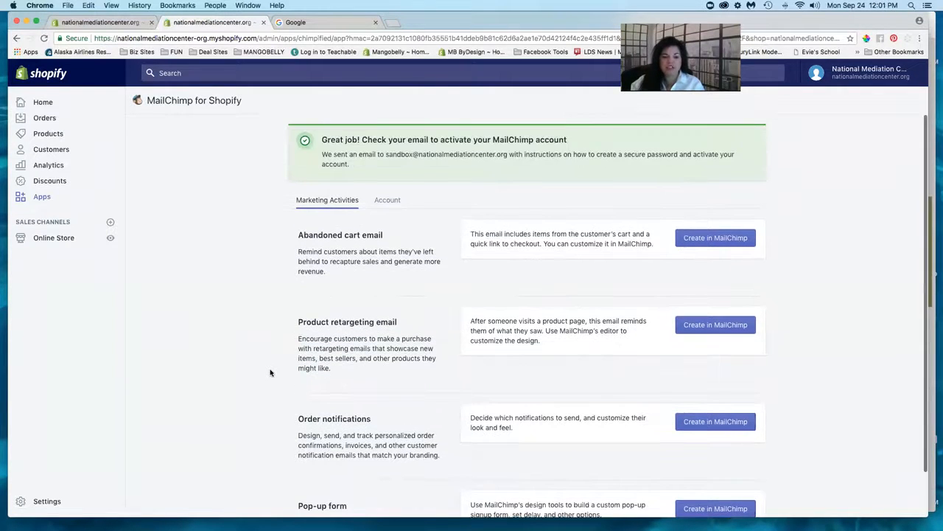
scroll(270, 372, down, 1)
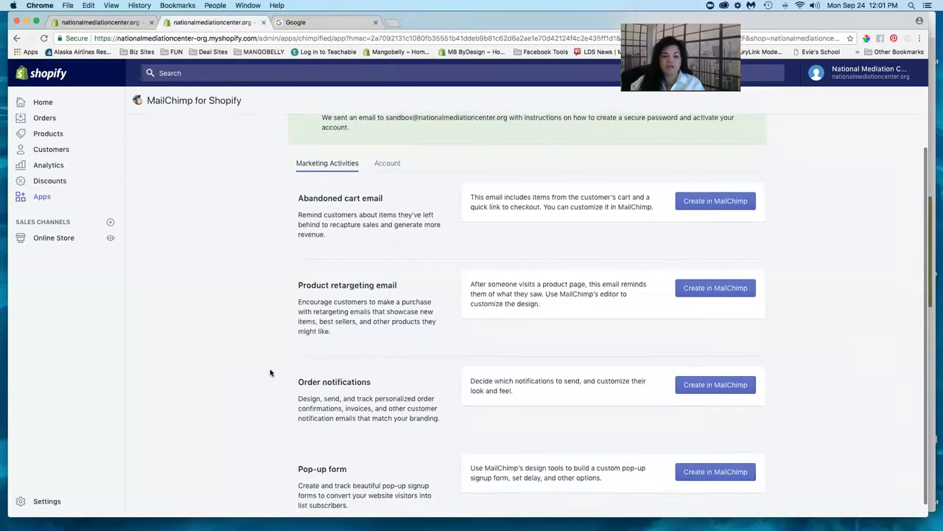
scroll(270, 372, up, 2)
scroll(270, 372, down, 1)
scroll(270, 373, down, 1)
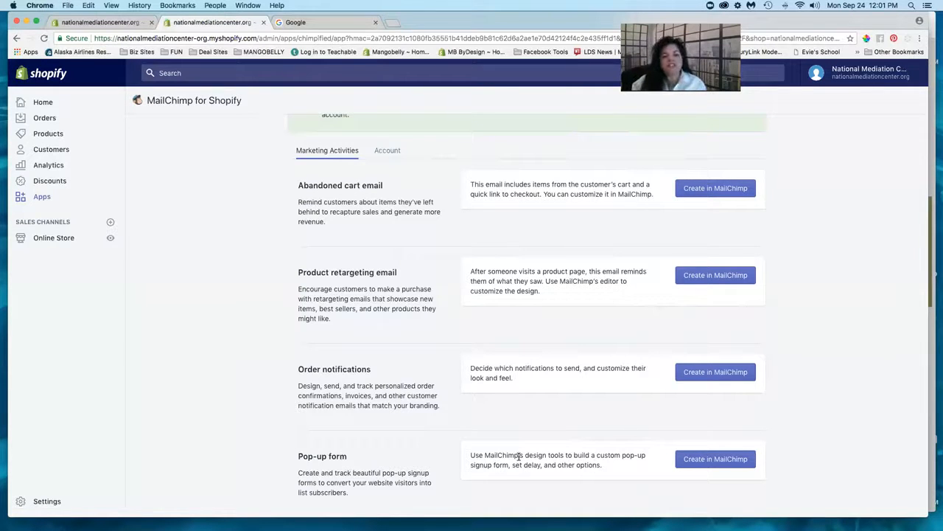
- Launch the MailChimp pop-up form login in a new tab, paste the username, and return to Shopify
click(713, 460)
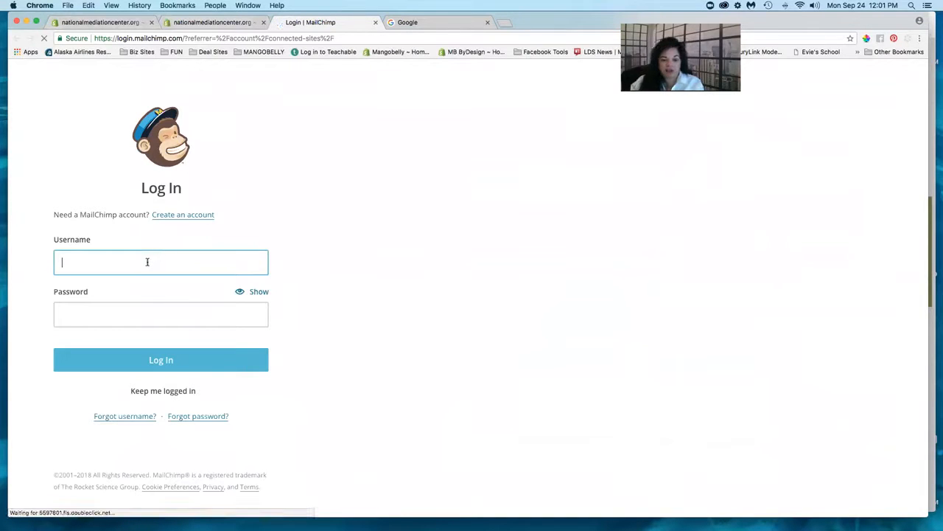
click(147, 262)
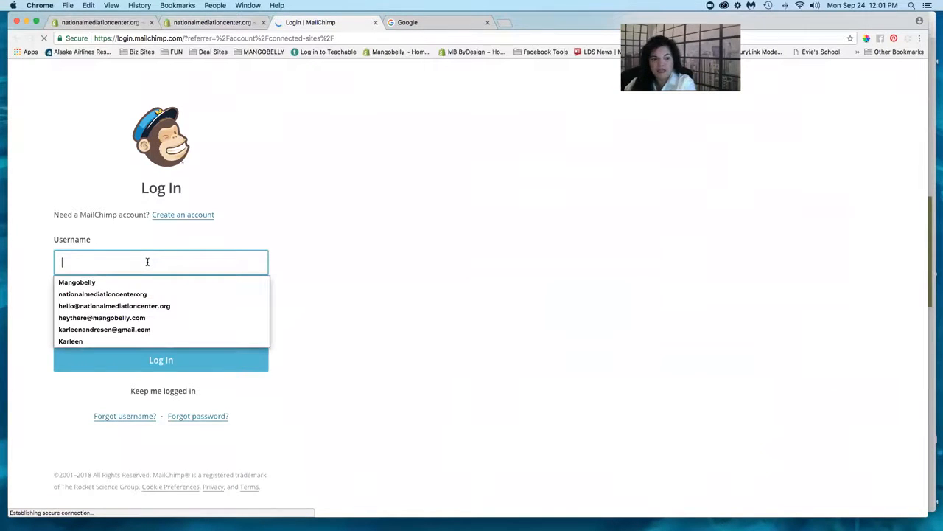
key(super+v)
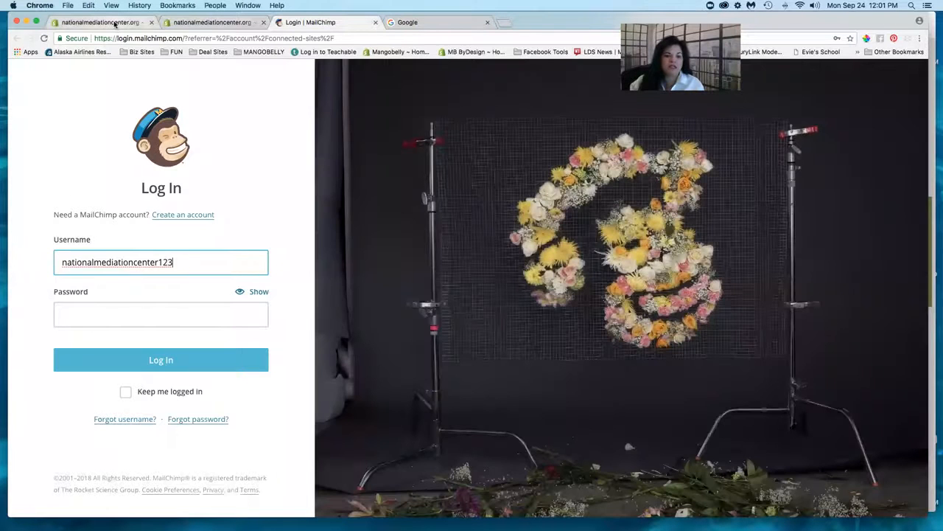
click(115, 23)
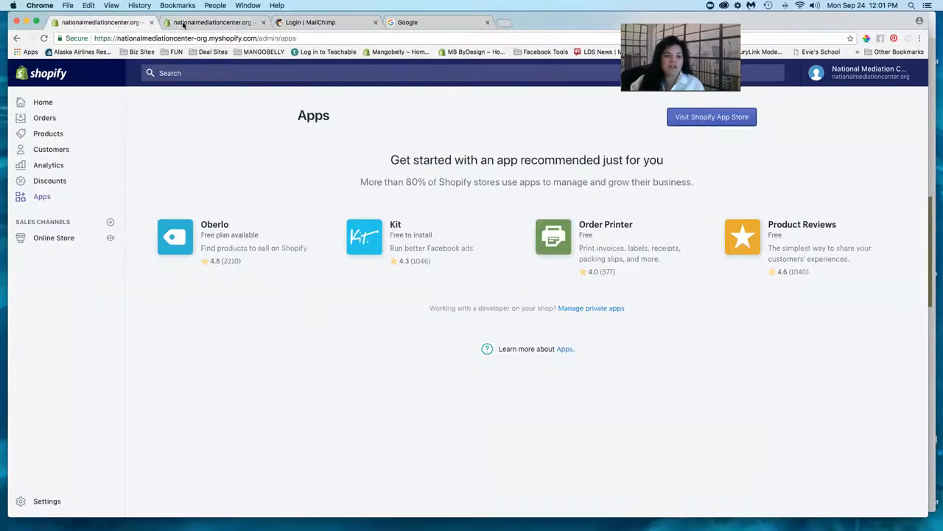
- Open Gmail from the Google page, keeping the Default inbox view
click(405, 22)
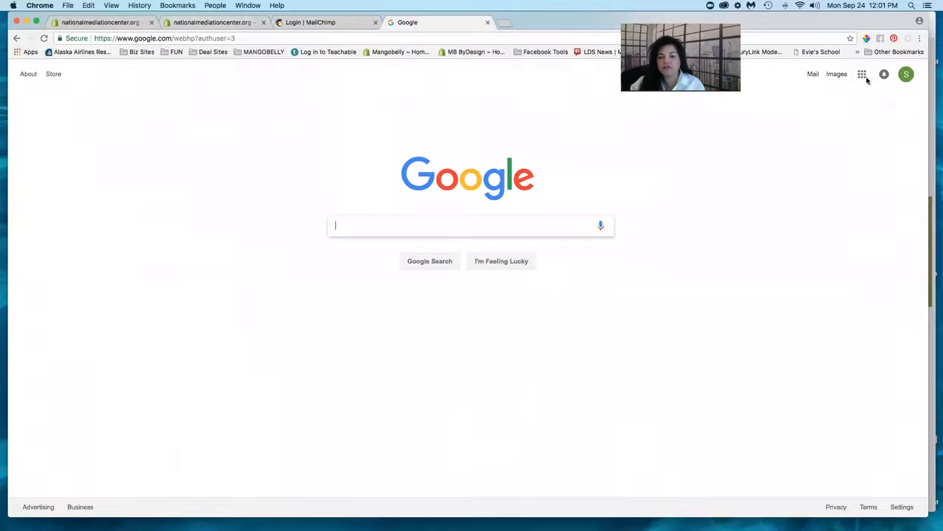
click(812, 74)
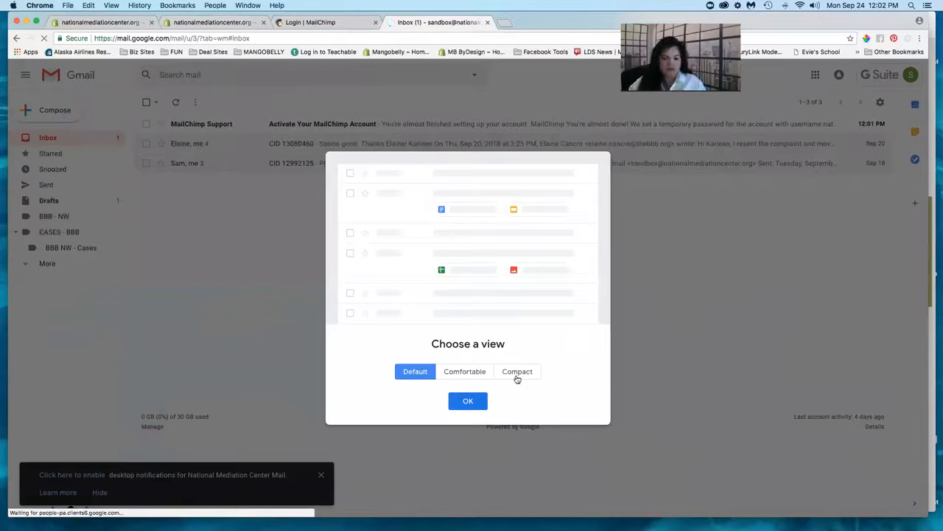
click(476, 401)
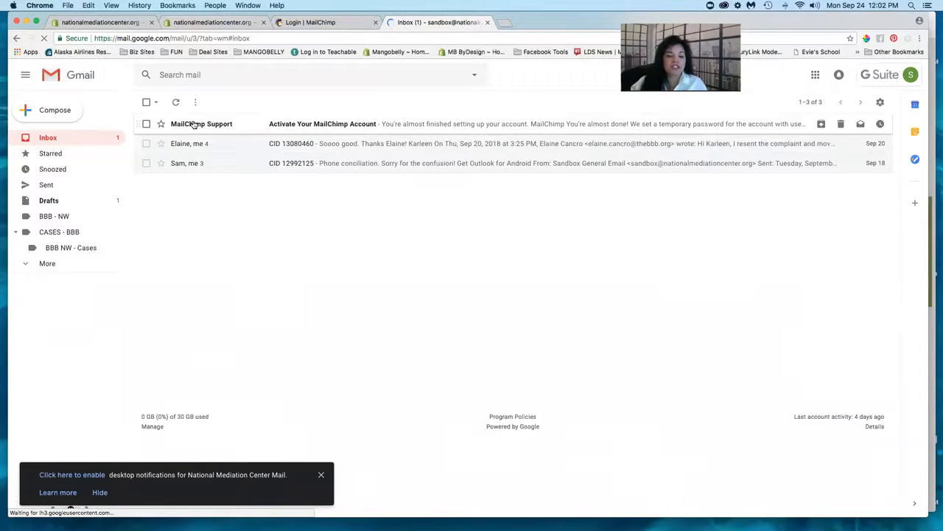
mouse_move(194, 124)
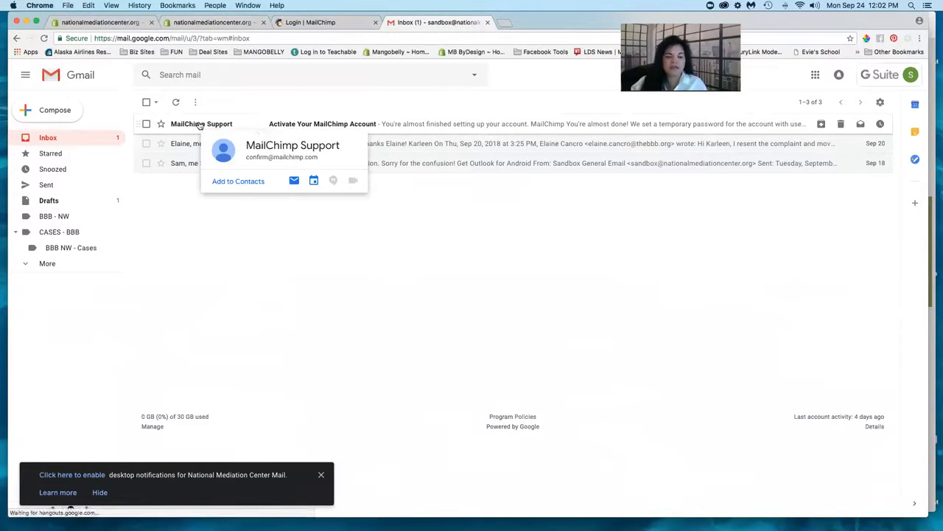
- Open the MailChimp Support activation email and follow its Reset Password link
click(427, 157)
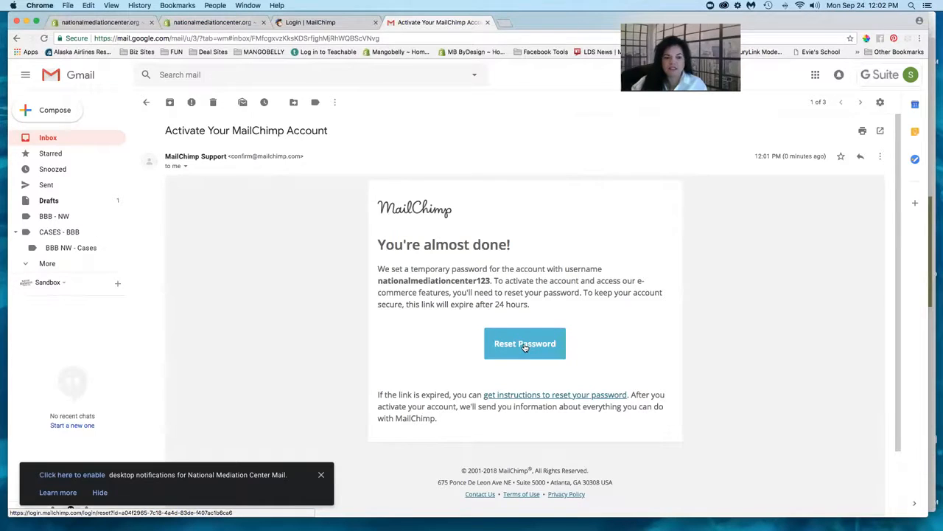
click(525, 344)
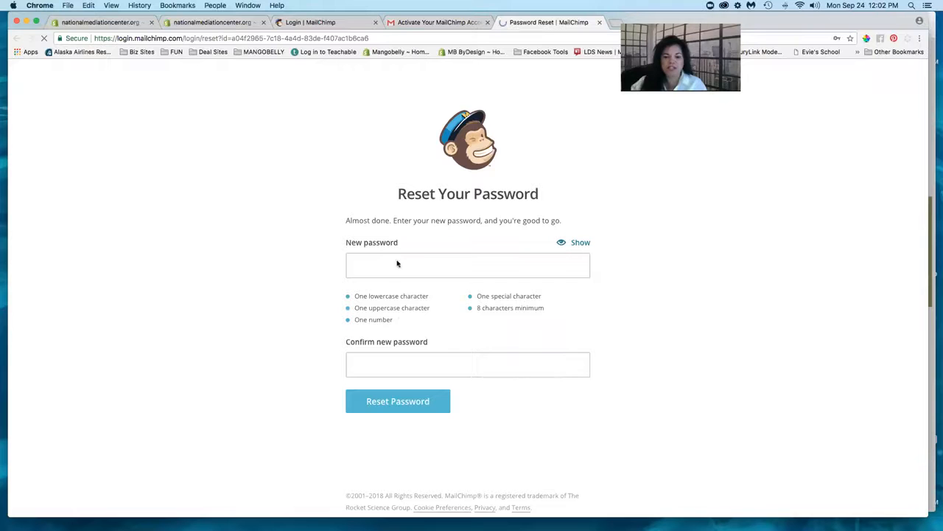
- Enter and confirm a new account password, then submit the password reset
click(360, 267)
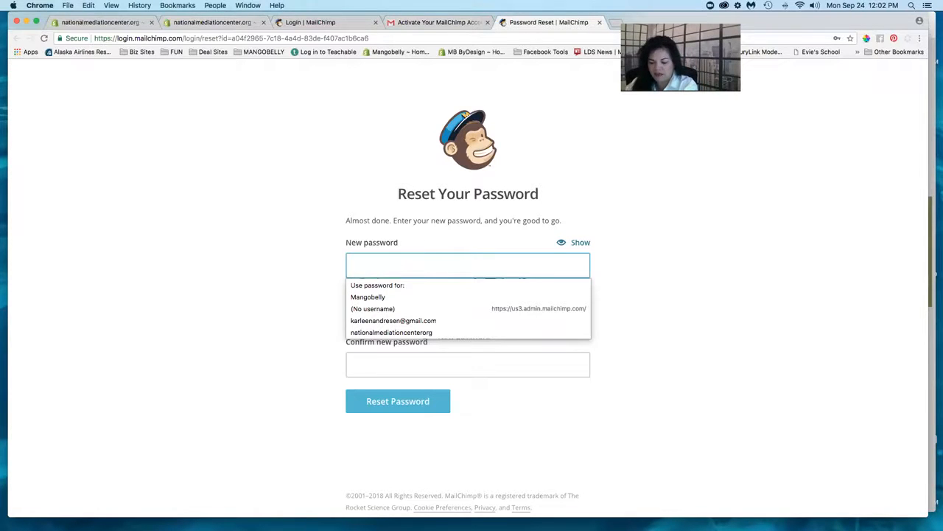
text(M••)
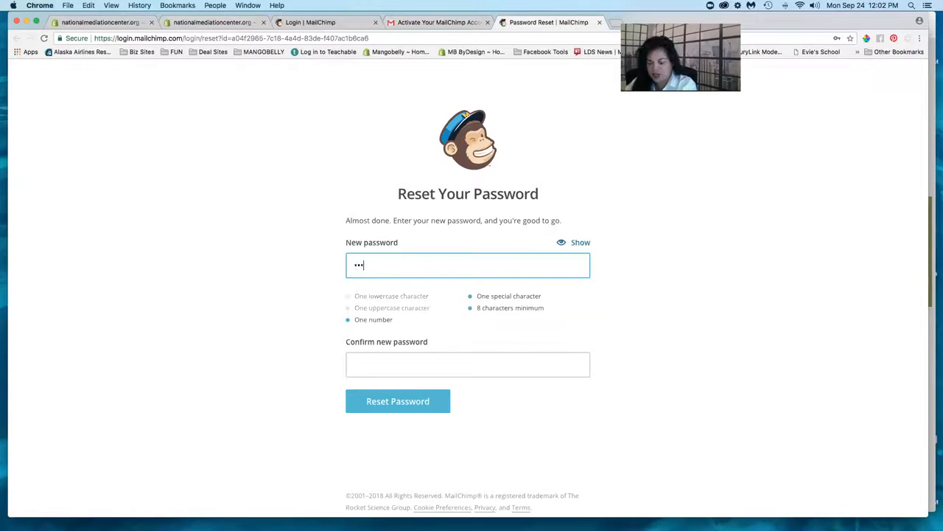
text(••••)
key(Tab)
text(•••••••)
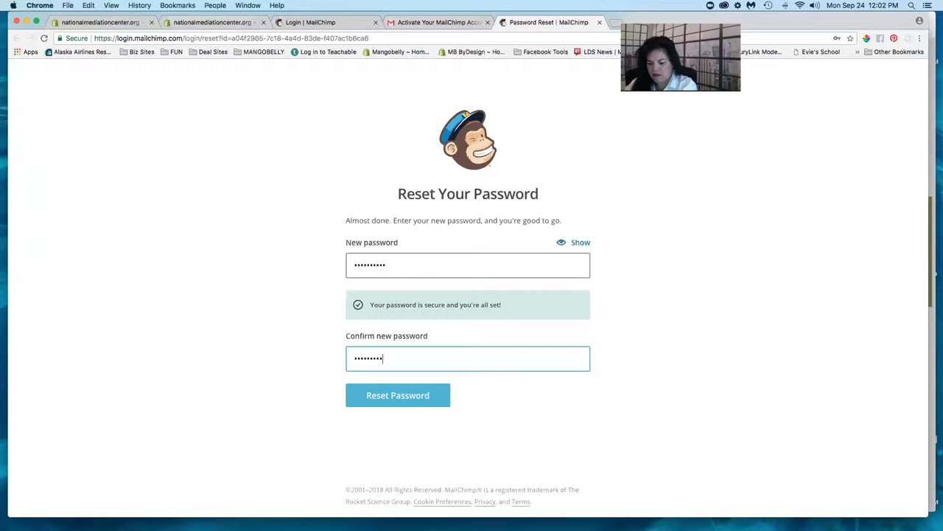
text(•)
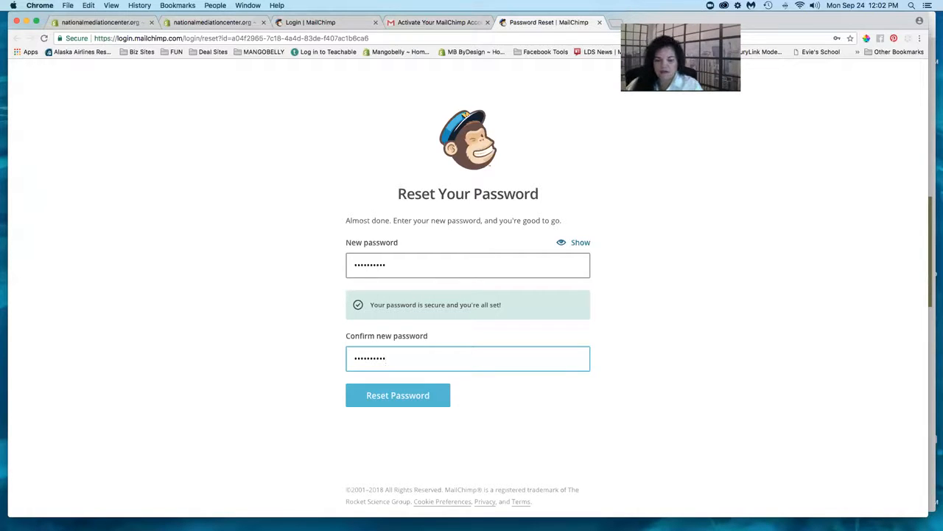
click(505, 399)
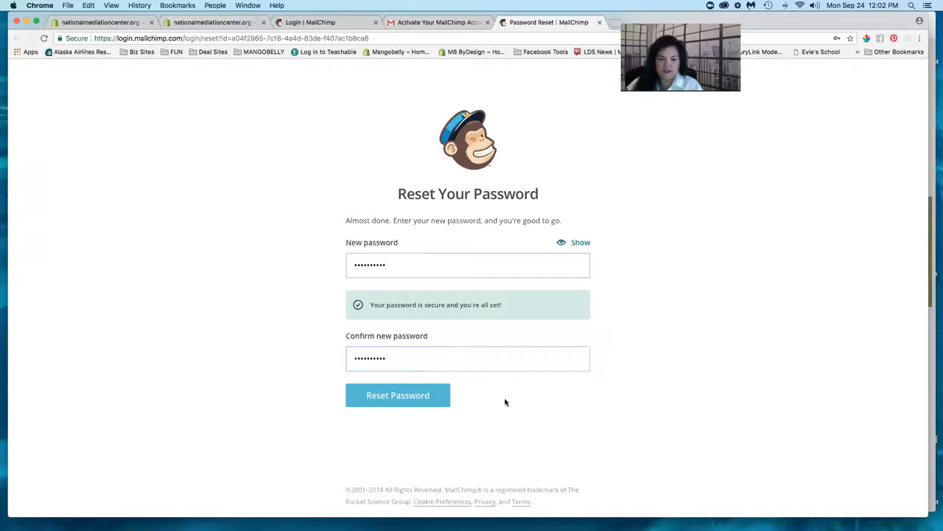
click(379, 397)
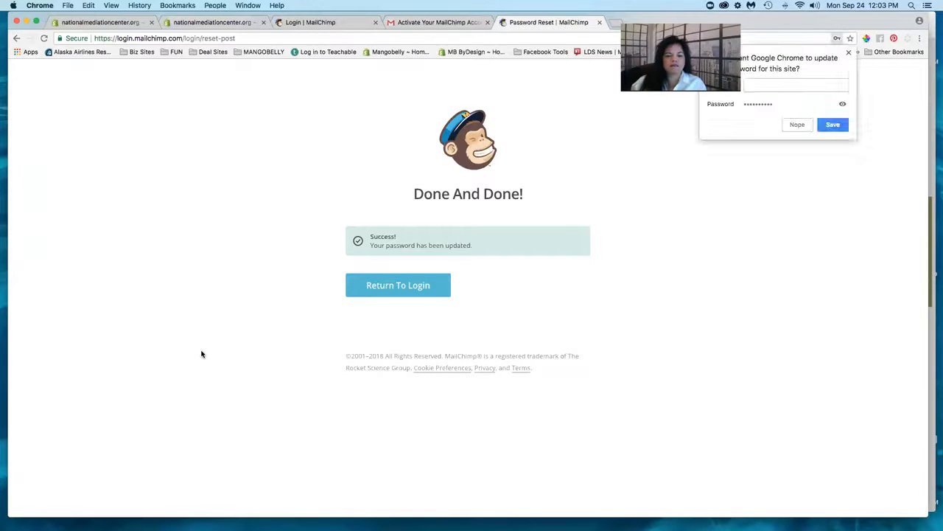
- Dismiss the save-password prompt and log in with the saved username and new password
click(848, 53)
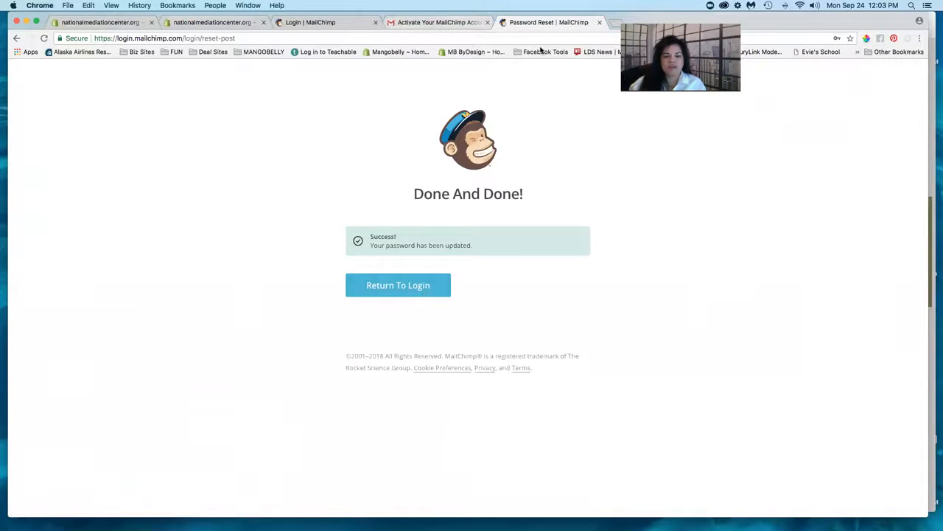
click(433, 285)
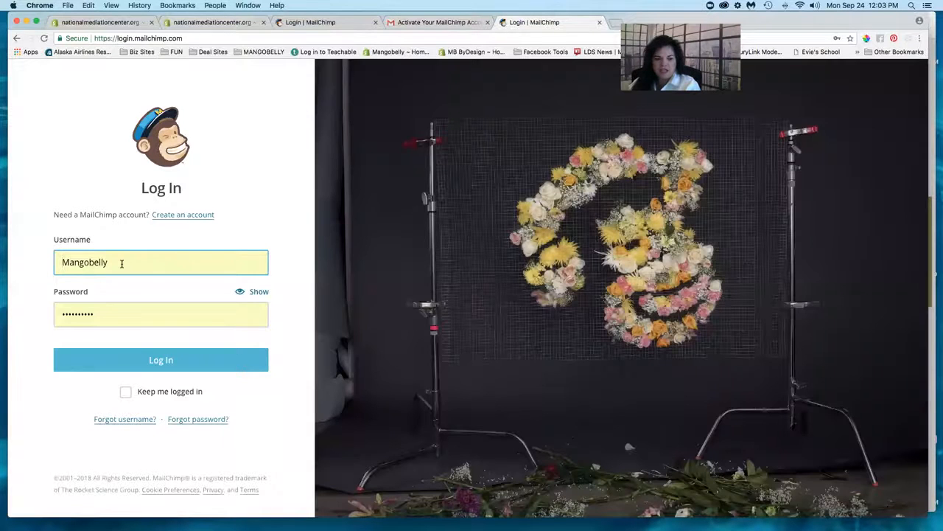
click(122, 263)
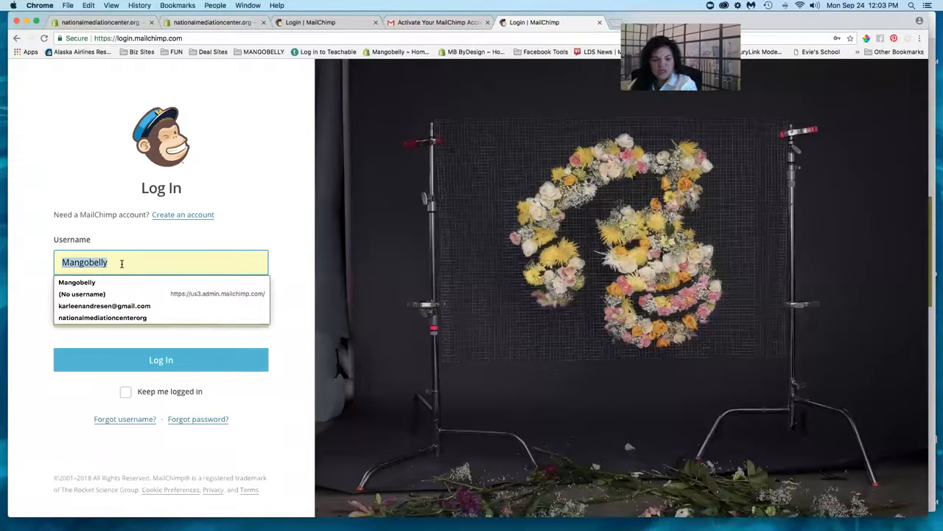
click(103, 317)
click(99, 305)
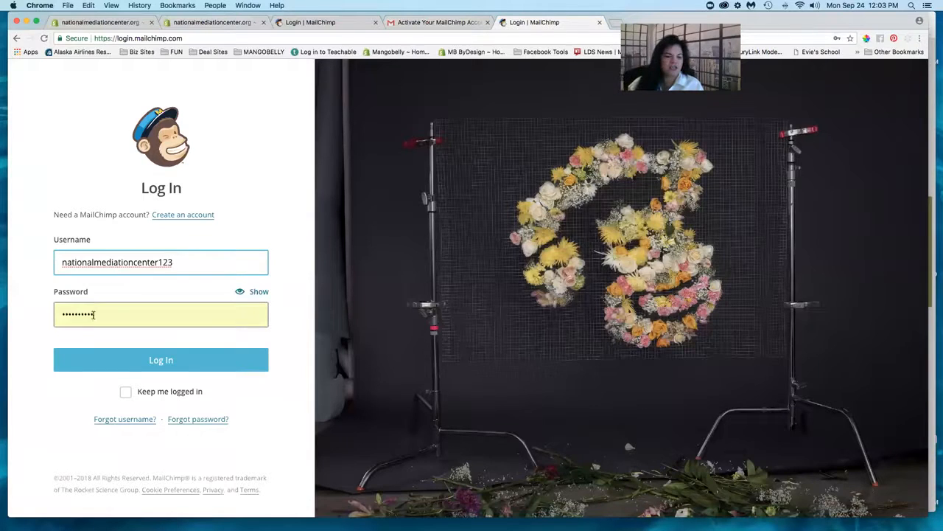
click(94, 315)
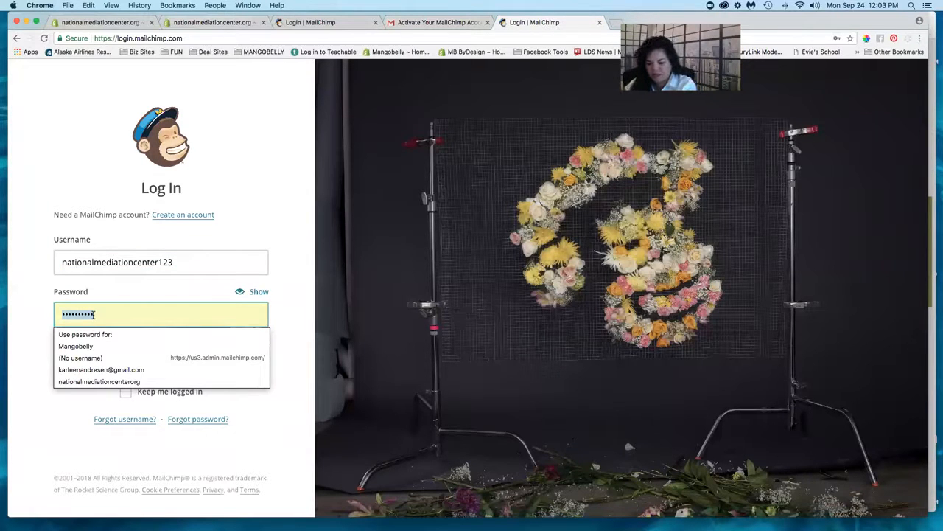
text(•)
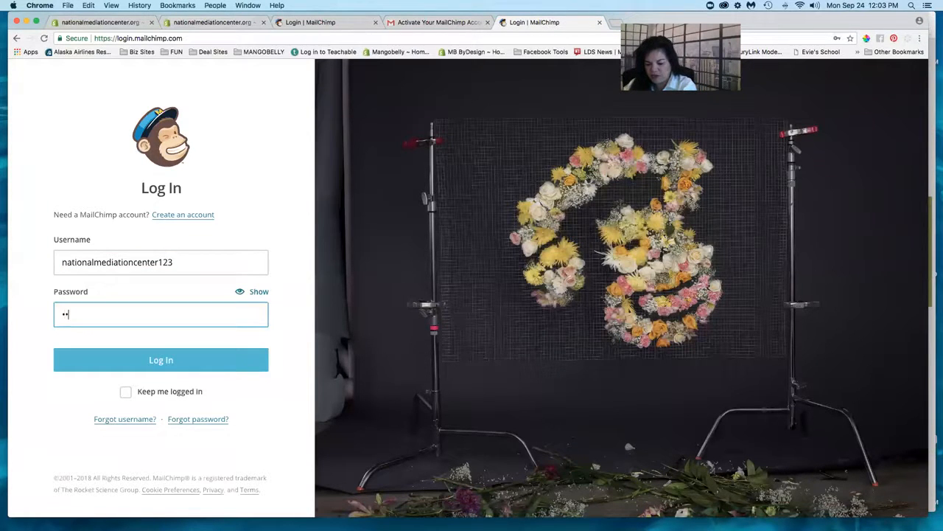
text(•••••••)
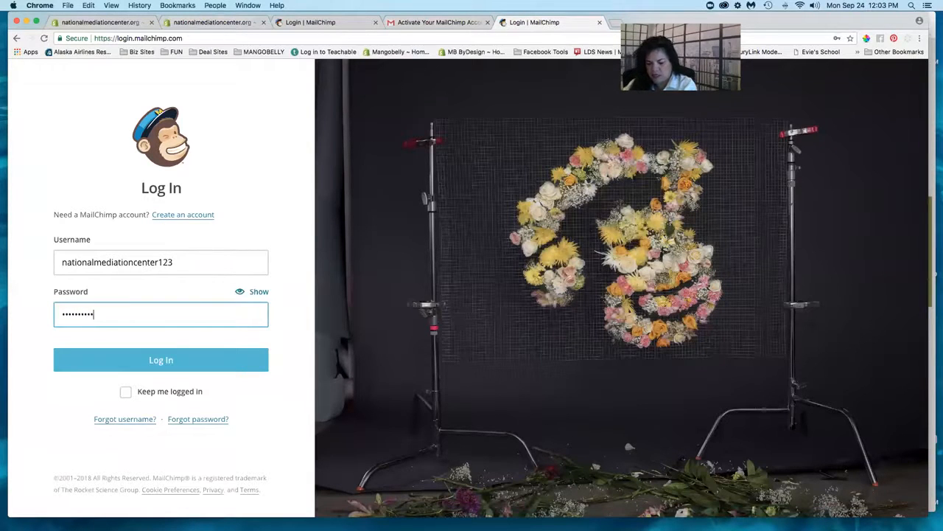
click(115, 366)
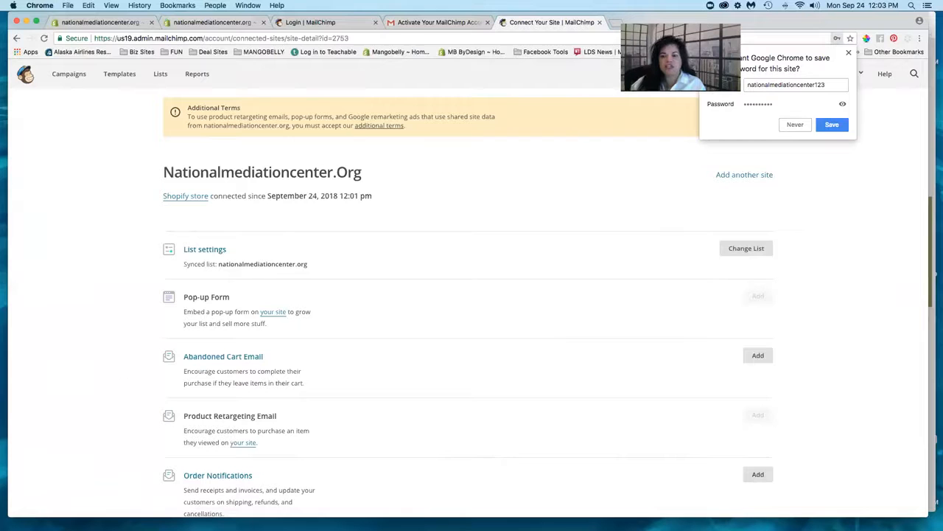
- Dismiss the save-password bubble, view the connected store website, then close that tab
click(848, 55)
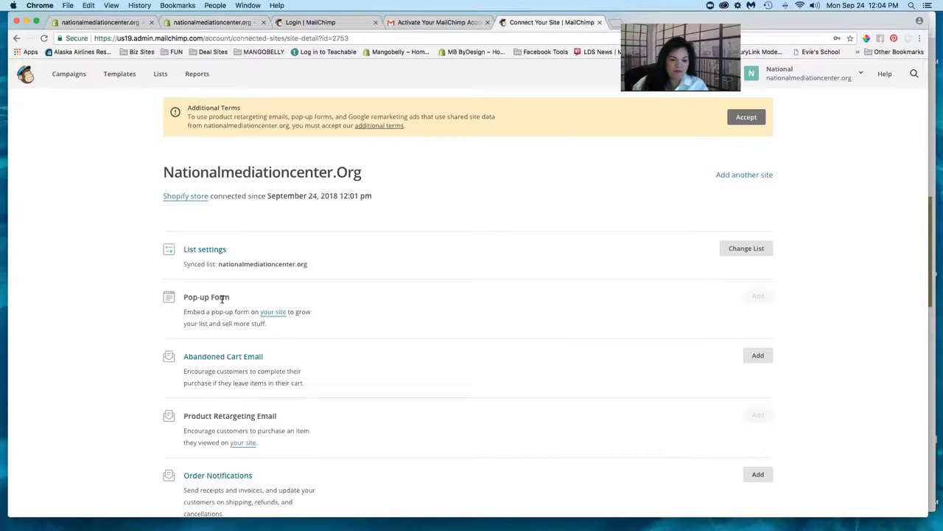
click(275, 313)
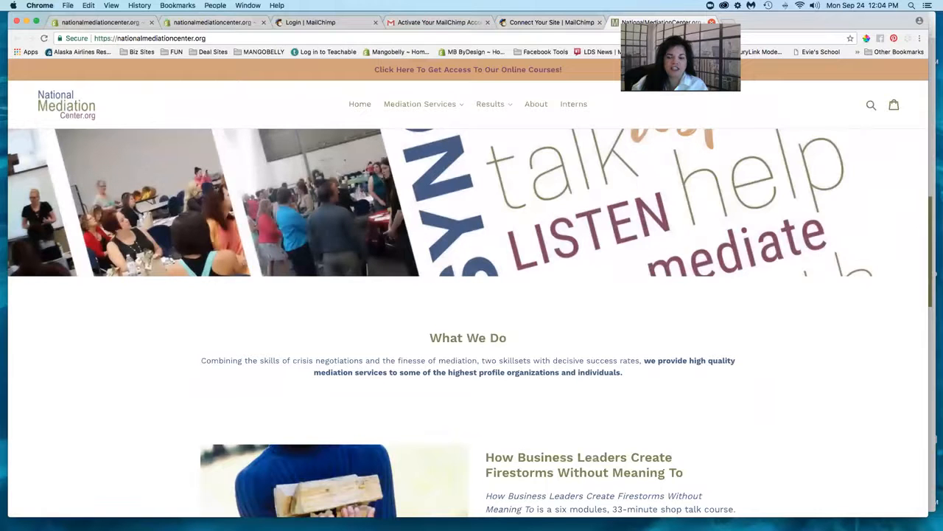
click(711, 22)
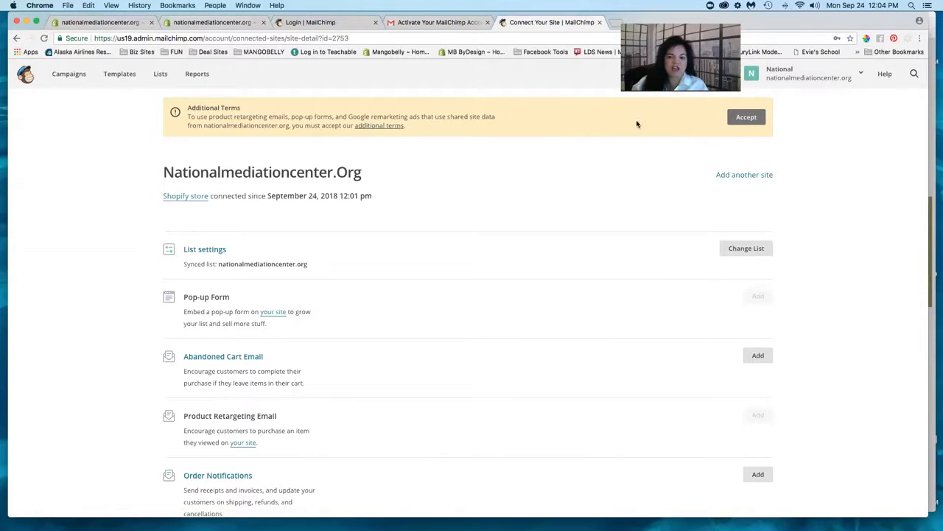
- Accept the Additional Terms banner for shared site data and go to the Lists page
click(742, 120)
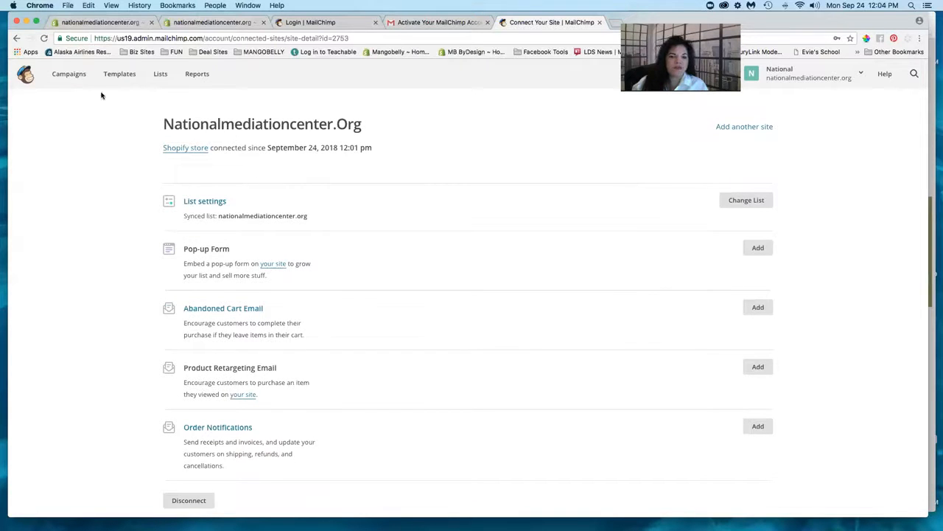
click(160, 75)
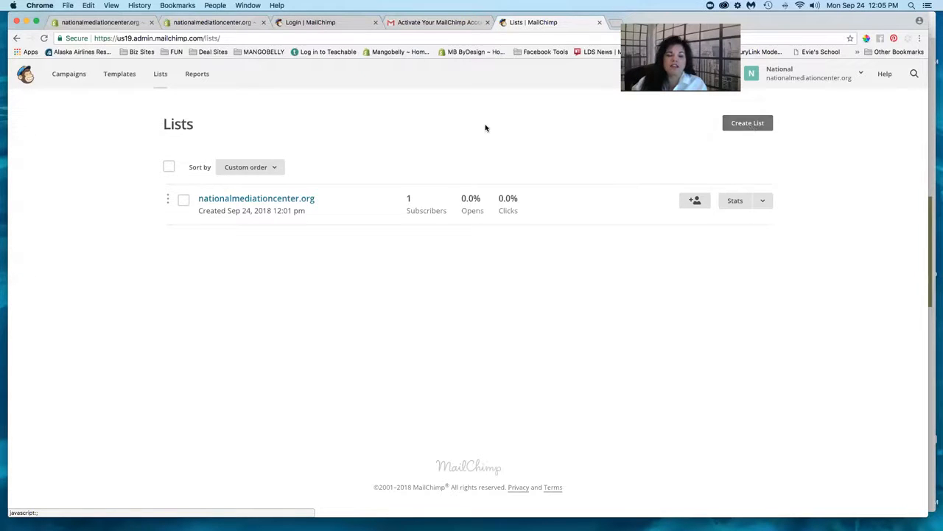
- Close the leftover MailChimp login tab and return to the MailChimp for Shopify tab
click(324, 24)
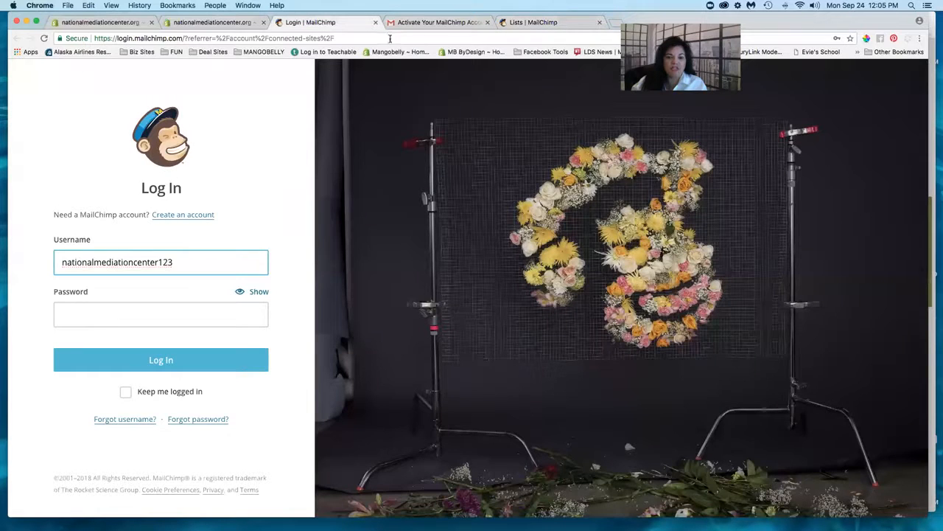
click(136, 312)
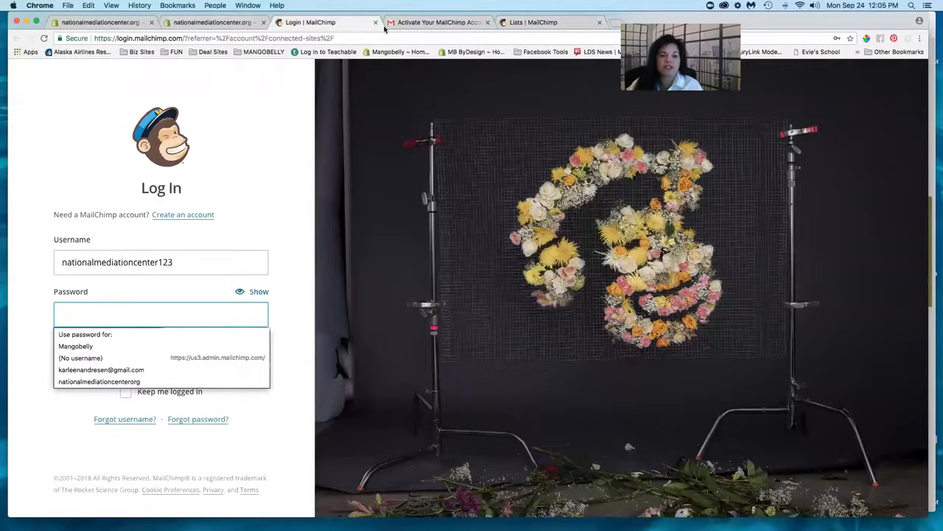
click(375, 22)
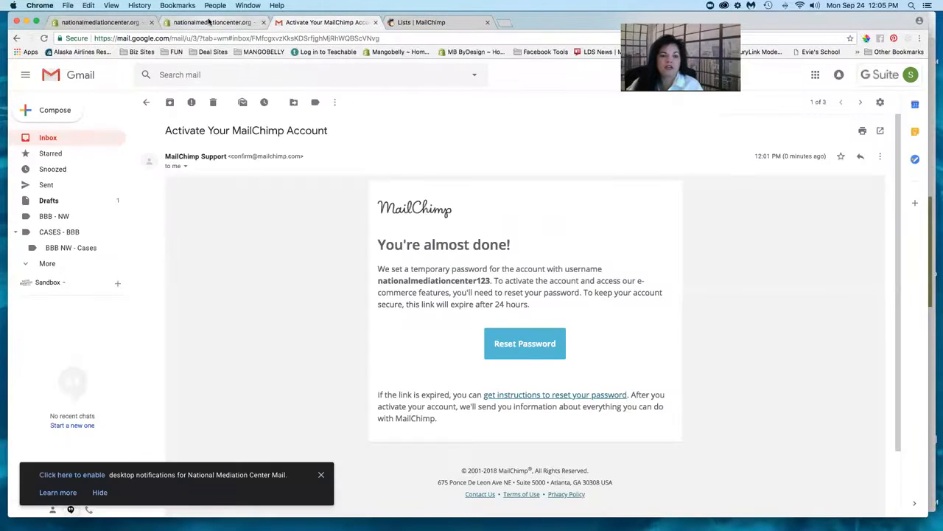
click(209, 23)
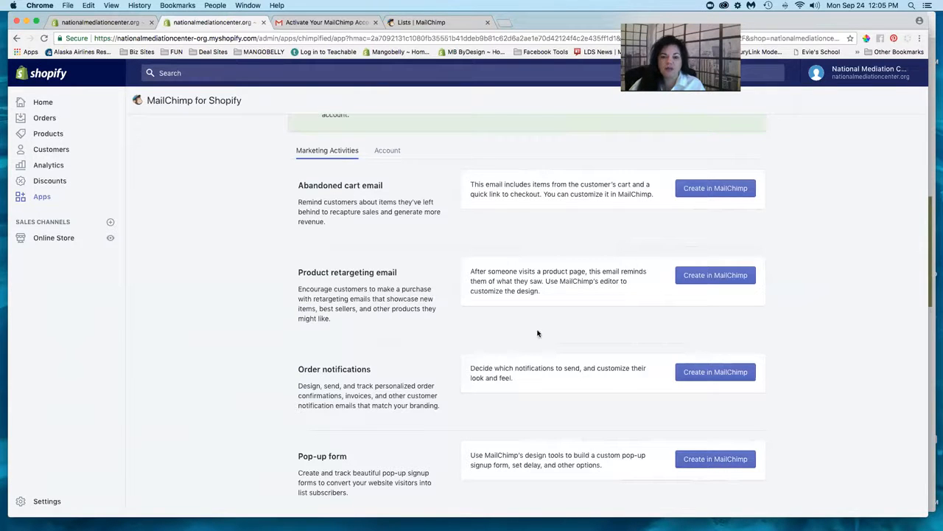
- From Shopify Apps, open MailChimp for Shopify and choose Create in MailChimp for Pop-up form
click(43, 198)
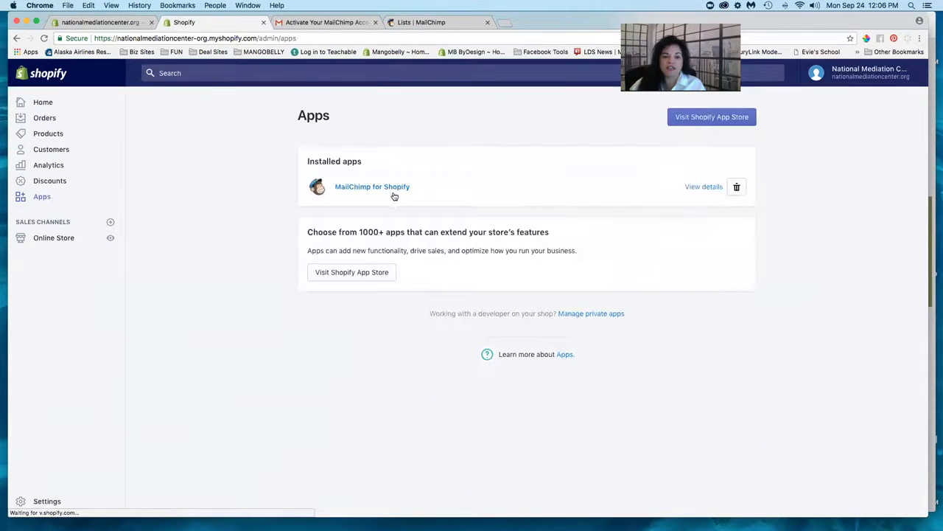
click(381, 190)
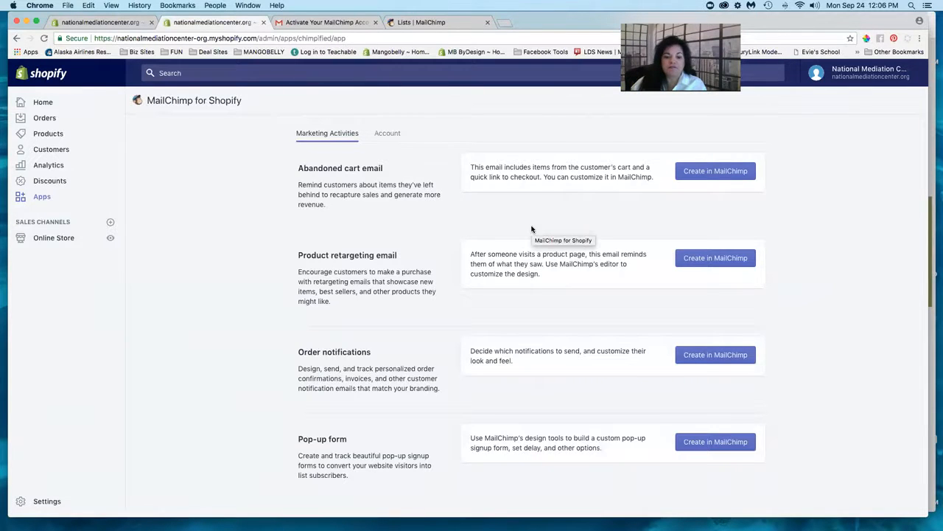
click(698, 446)
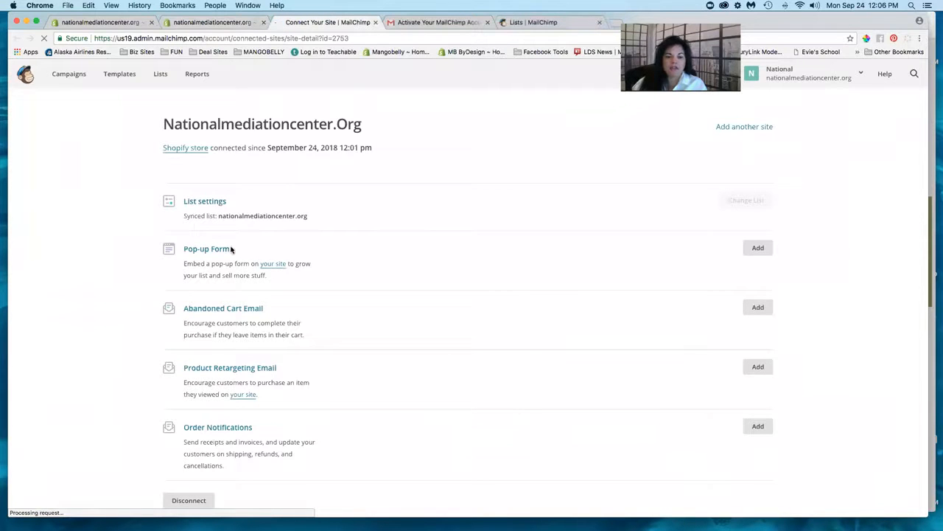
- Add a Pop-up Form for the Nationalmediationcenter.Org site from the Connect Your Site page
click(211, 246)
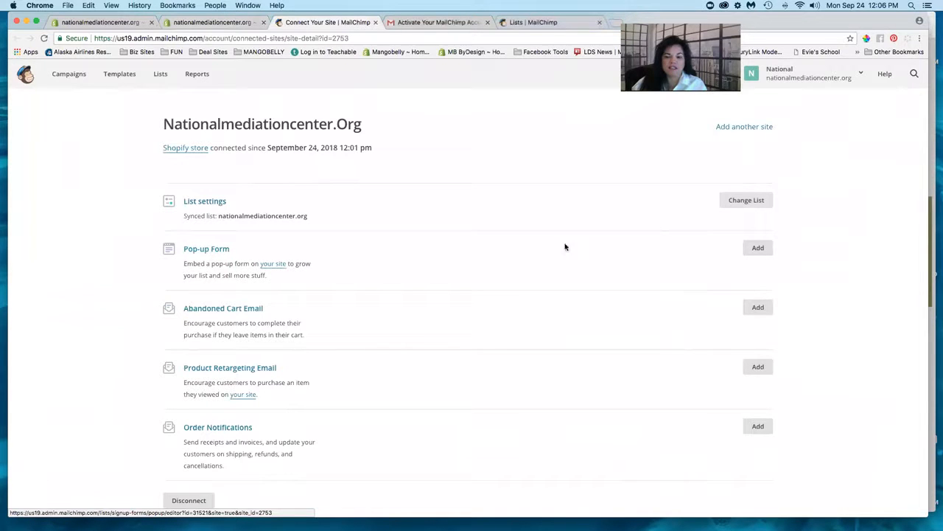
click(759, 249)
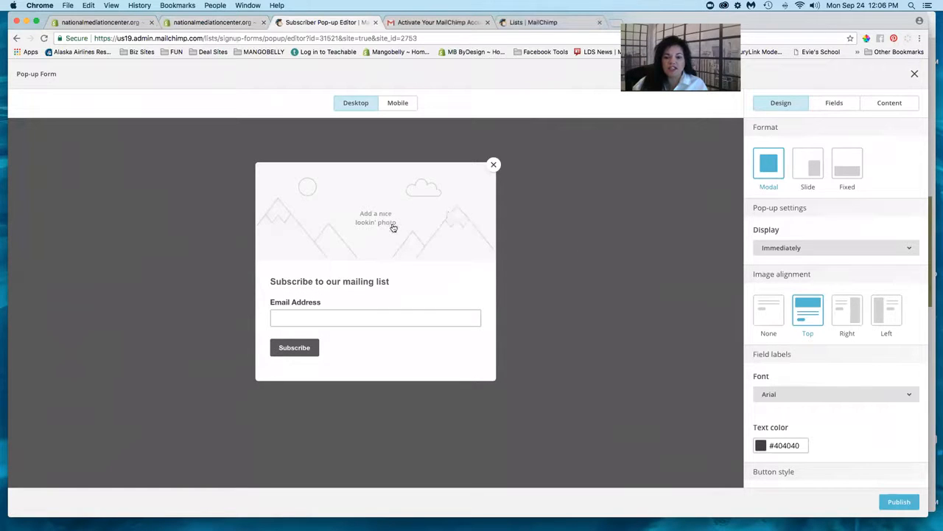
- Check the pop-up form in Mobile and Desktop previews, then open Add Photo for the header image
mouse_move(394, 229)
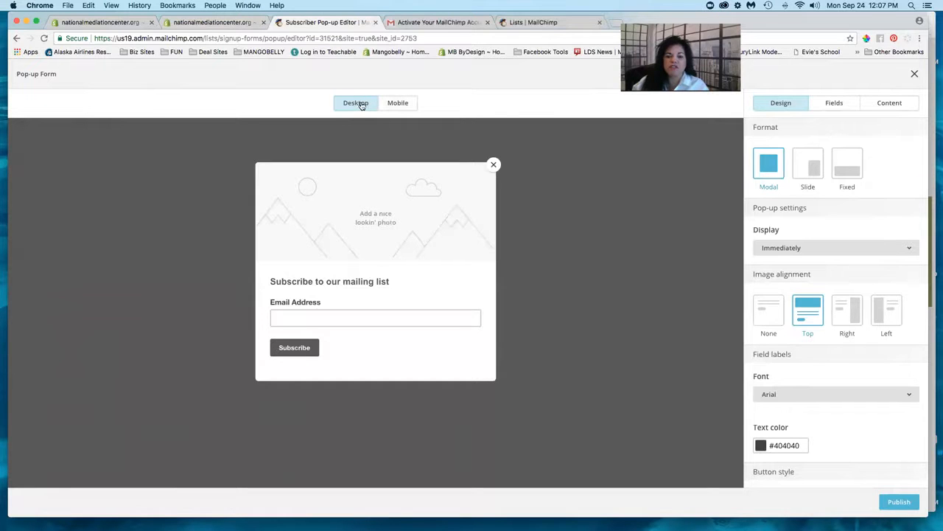
click(398, 105)
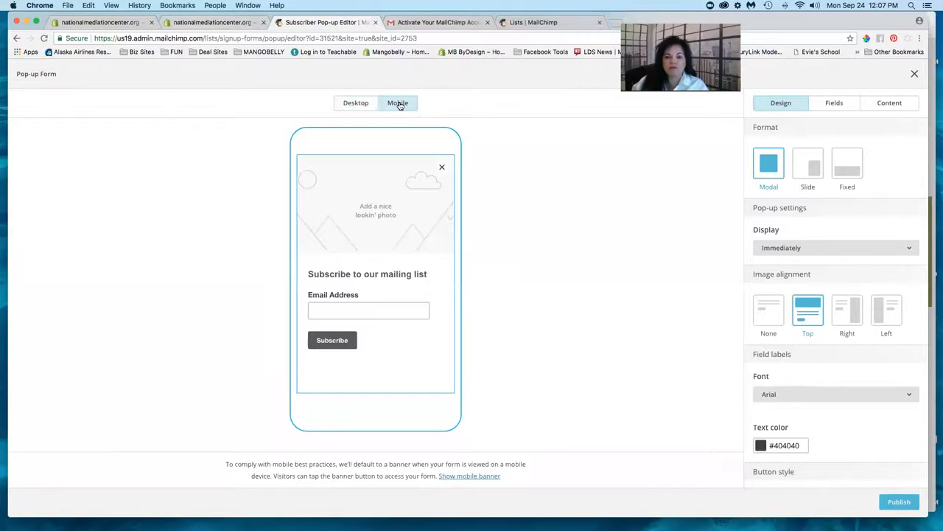
mouse_move(373, 216)
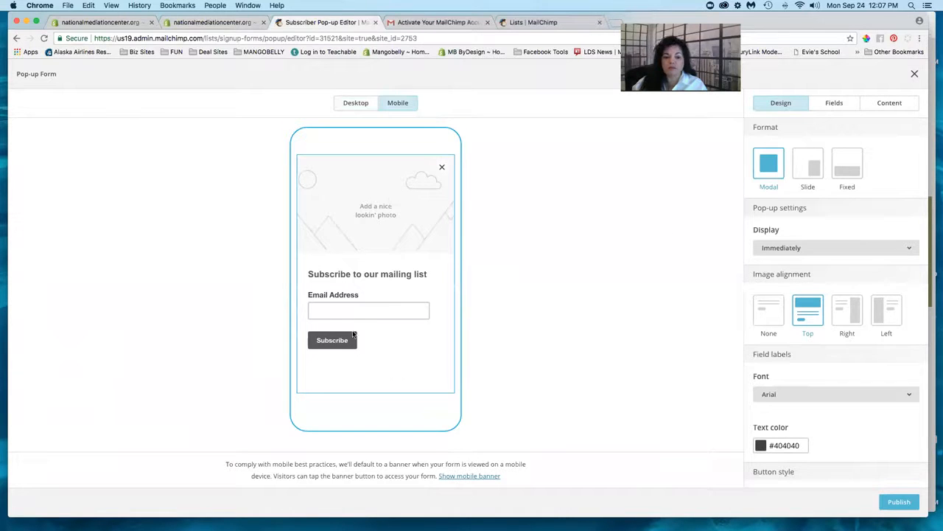
click(361, 104)
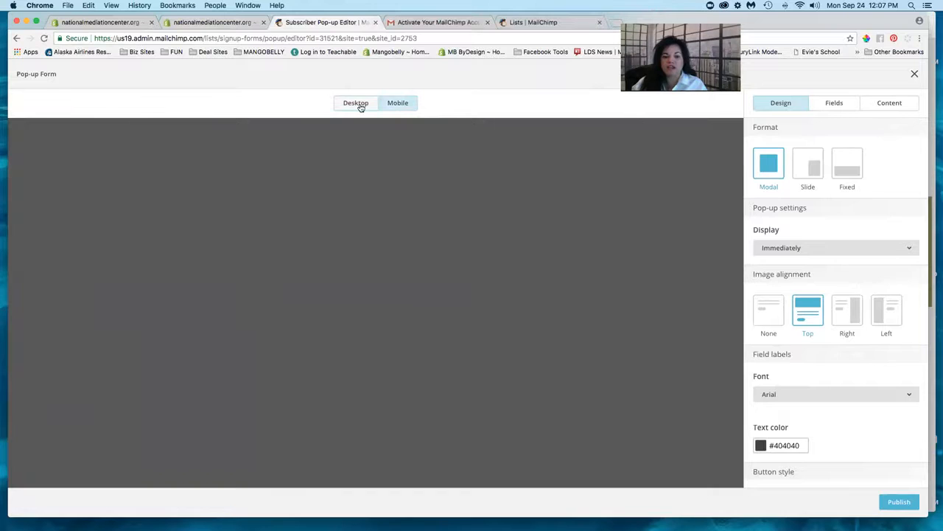
click(398, 105)
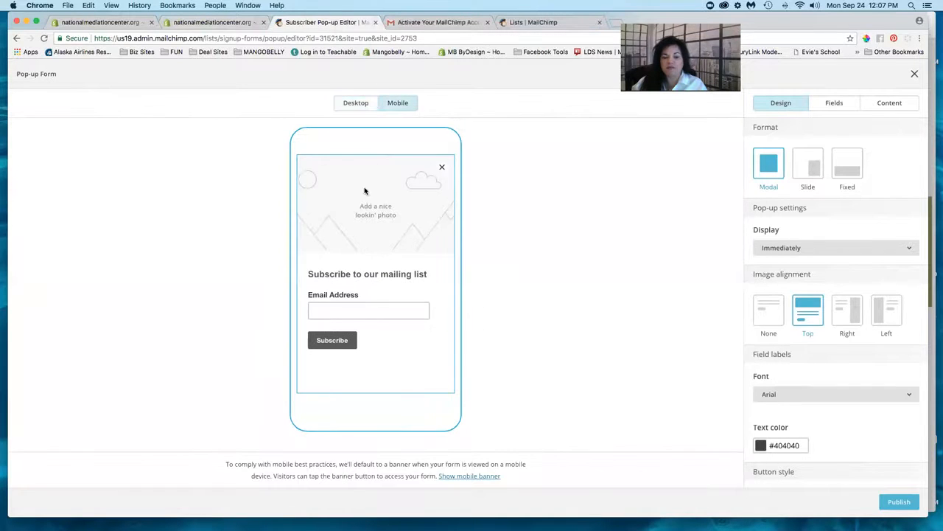
mouse_move(377, 224)
click(377, 209)
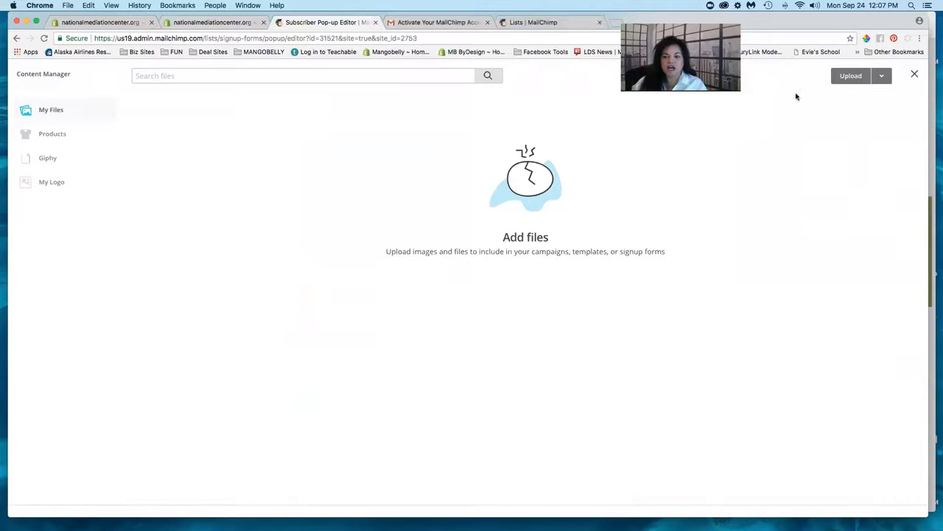
- Start a new image upload and browse the mediation center's project Images folders for logos
click(848, 76)
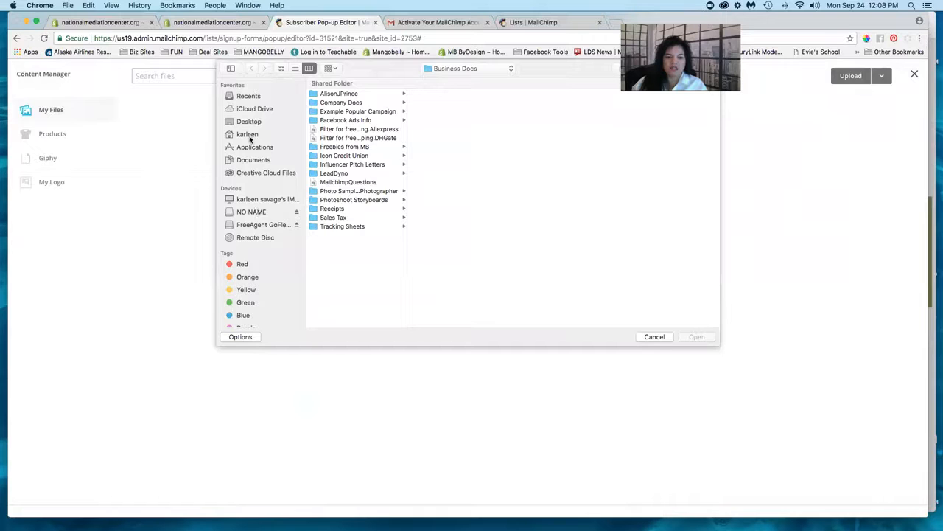
click(253, 226)
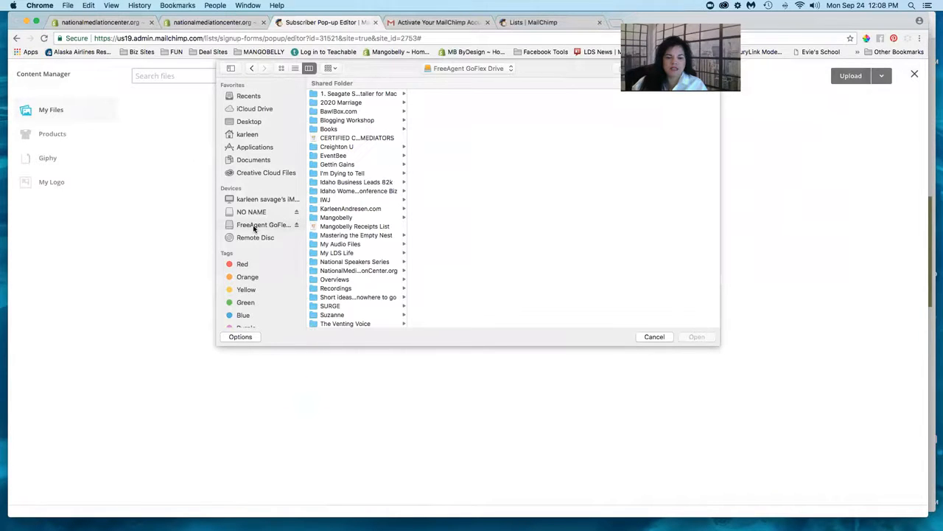
click(344, 272)
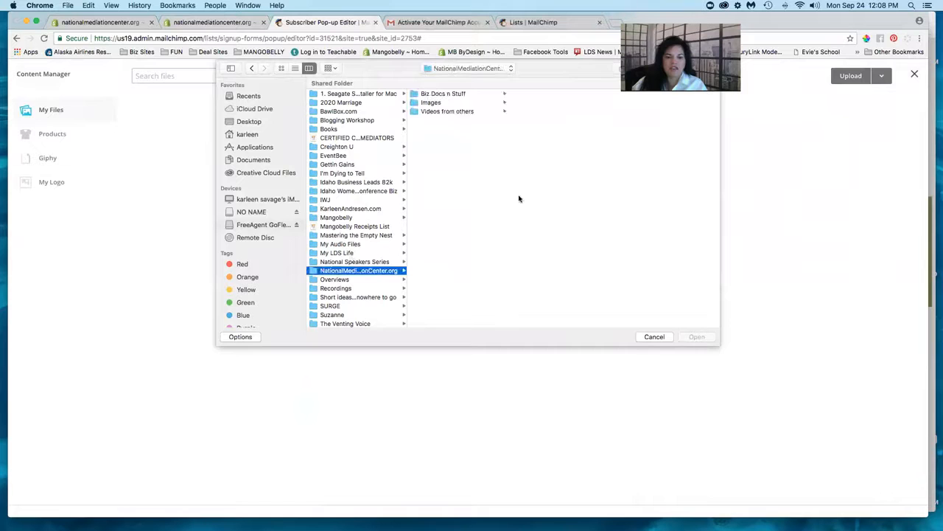
click(446, 102)
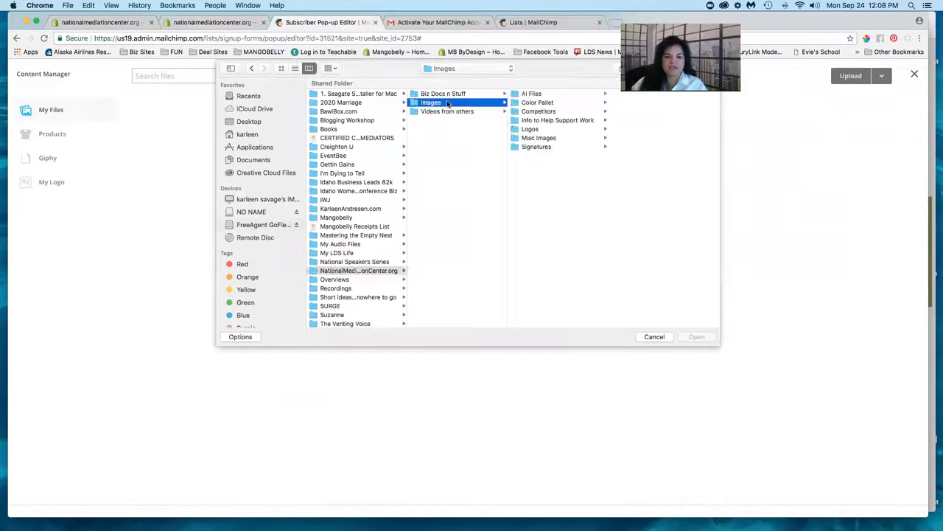
click(532, 130)
click(536, 139)
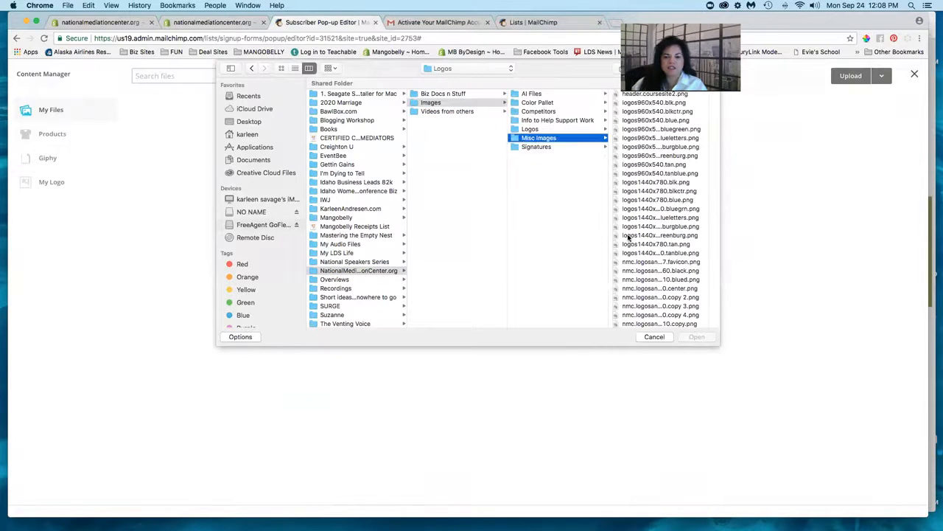
click(645, 244)
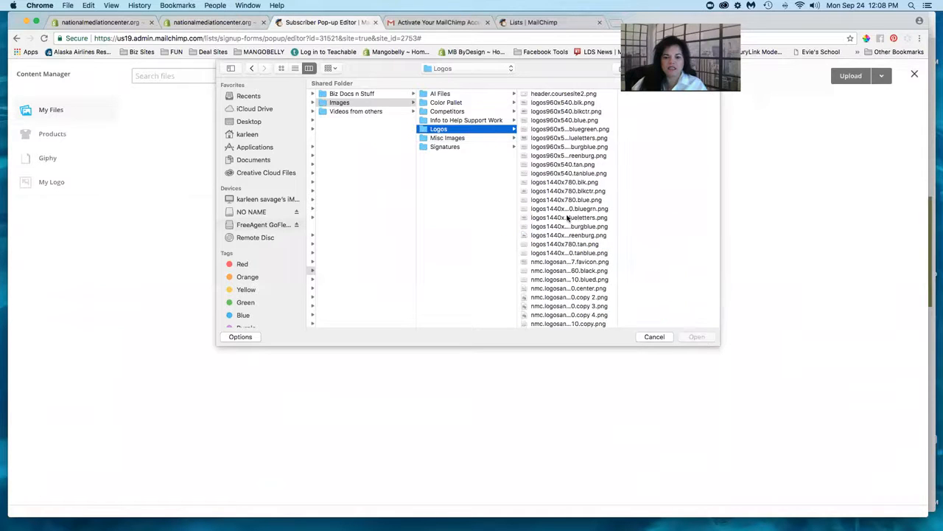
- Compare the NMC logo files and upload the tan National Mediation Center logo (nmc logo copy 4 png)
click(567, 218)
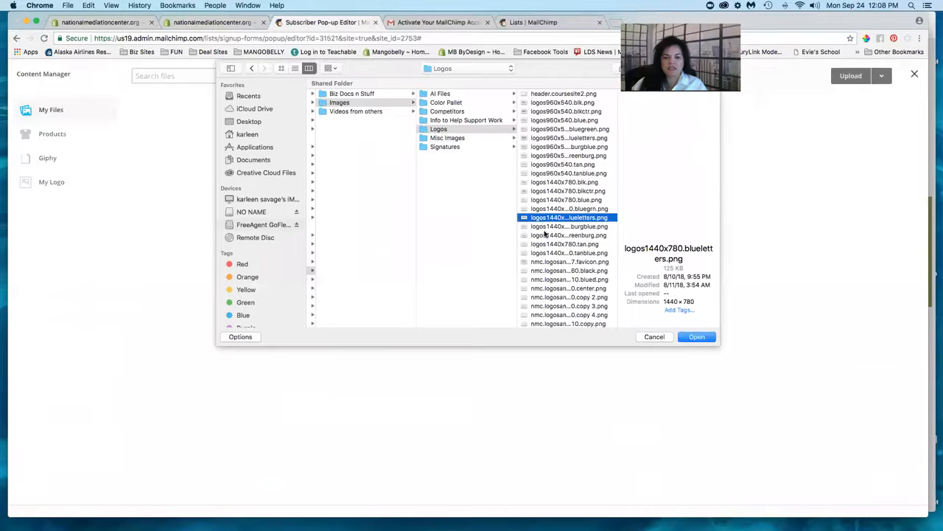
click(552, 270)
scroll(552, 271, down, 2)
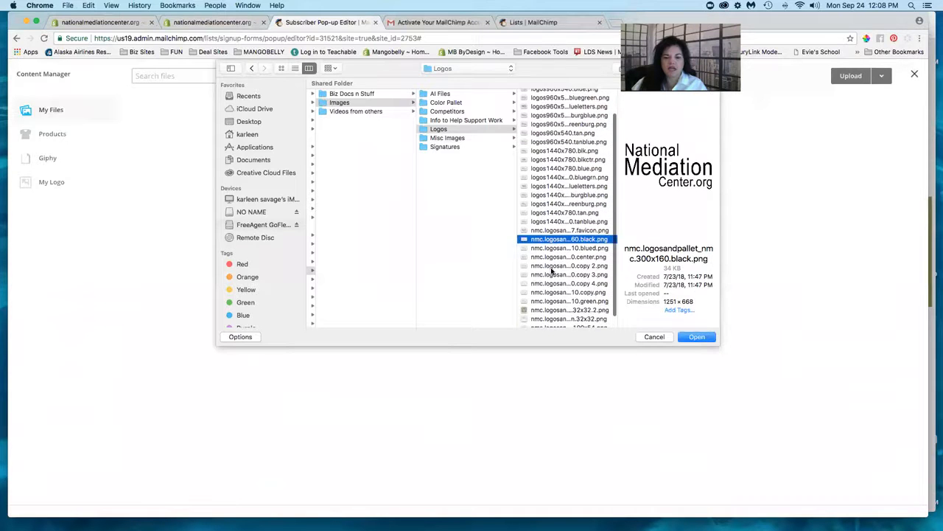
click(551, 268)
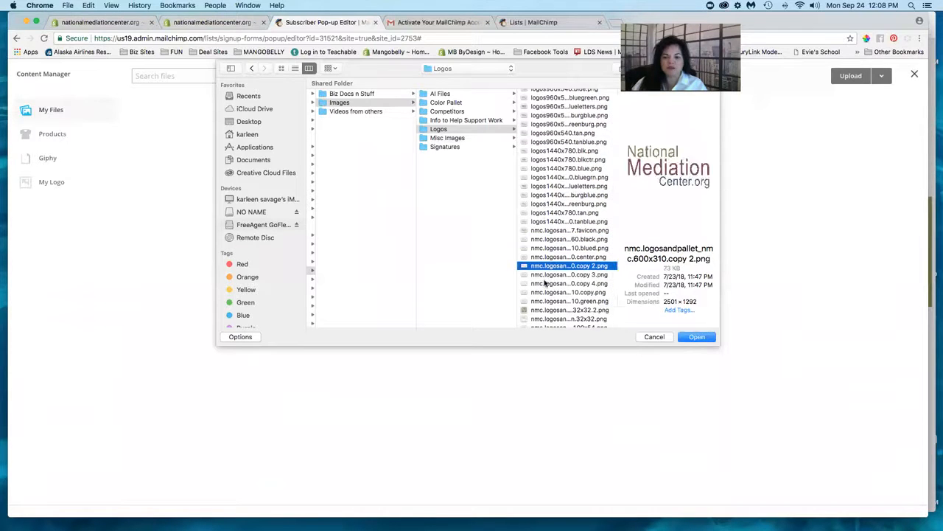
click(546, 284)
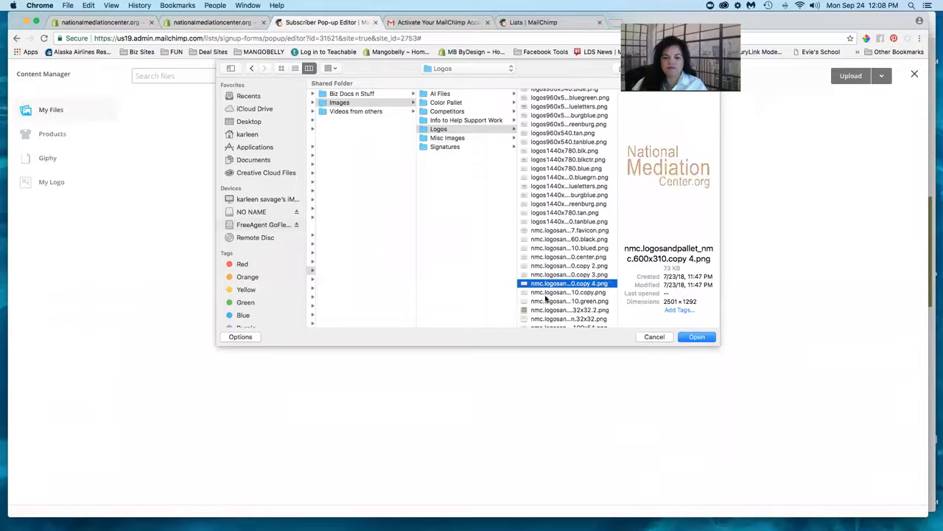
click(696, 337)
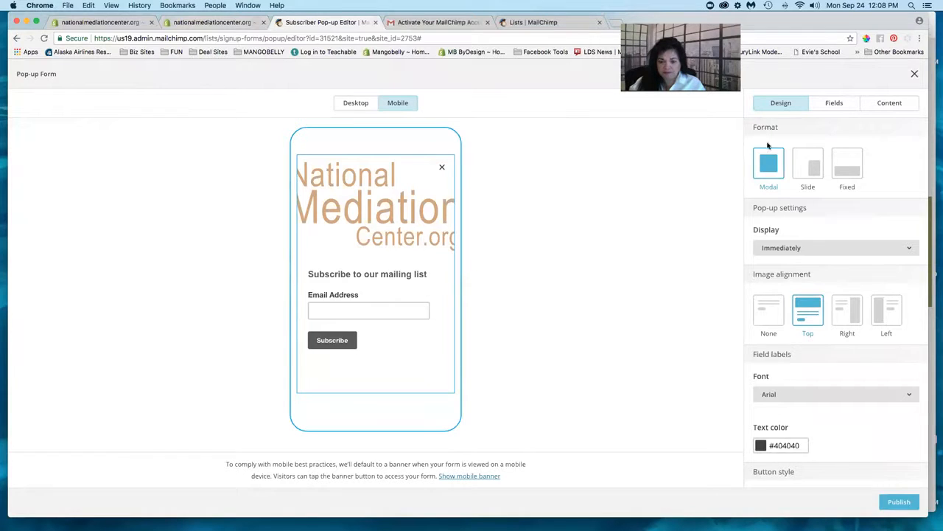
- Try the Slide and Fixed formats, return the pop-up to Modal, and show the Display timing options
click(804, 169)
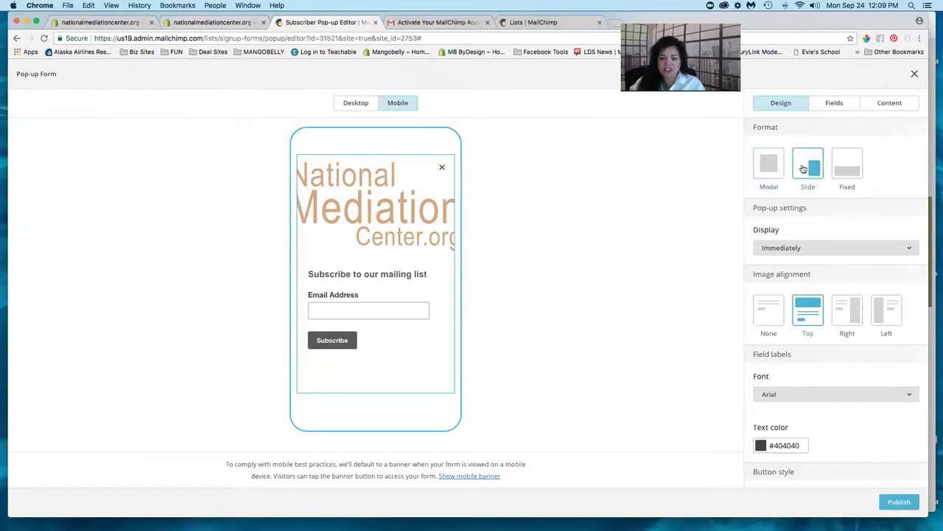
click(855, 169)
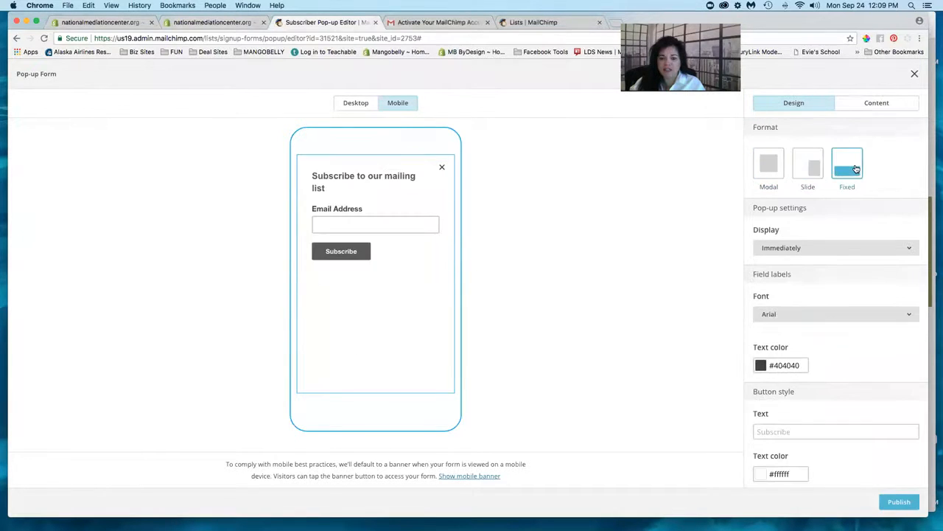
click(770, 169)
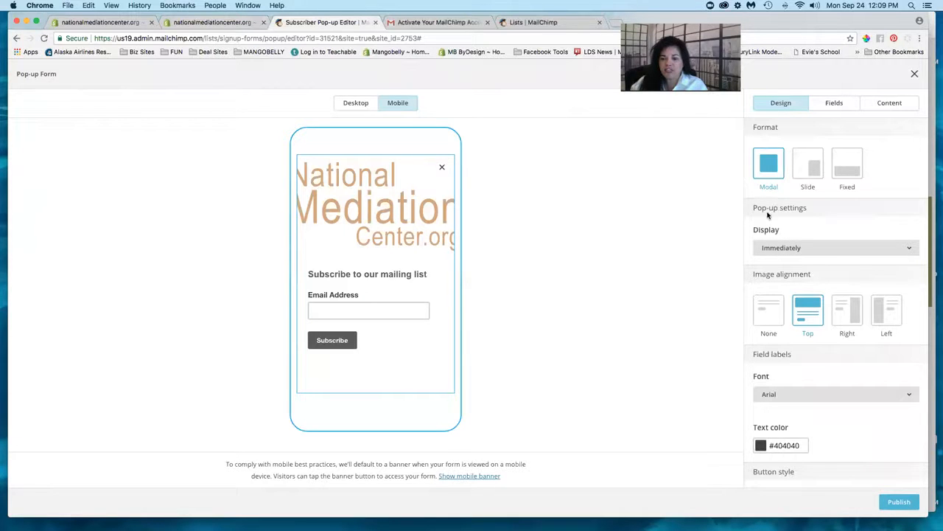
click(817, 249)
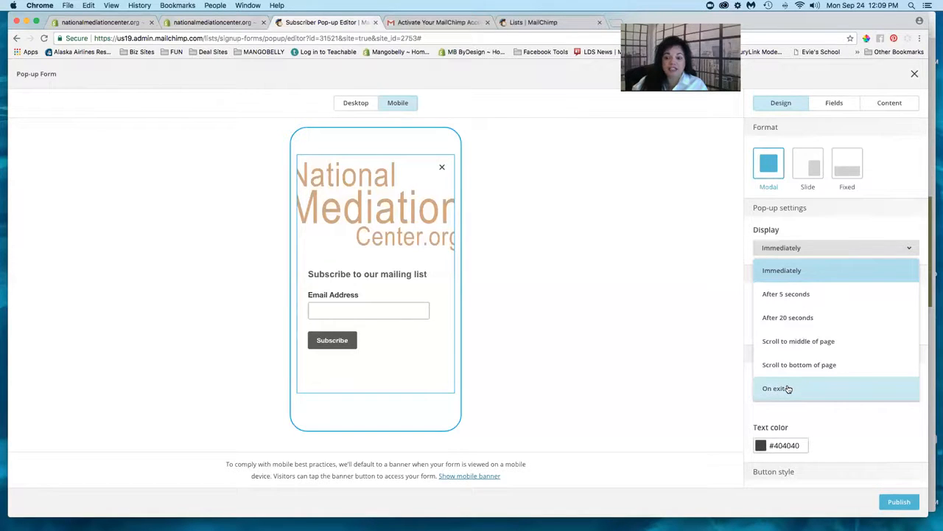
- Choose 'After 5 seconds' from the Display dropdown
click(788, 295)
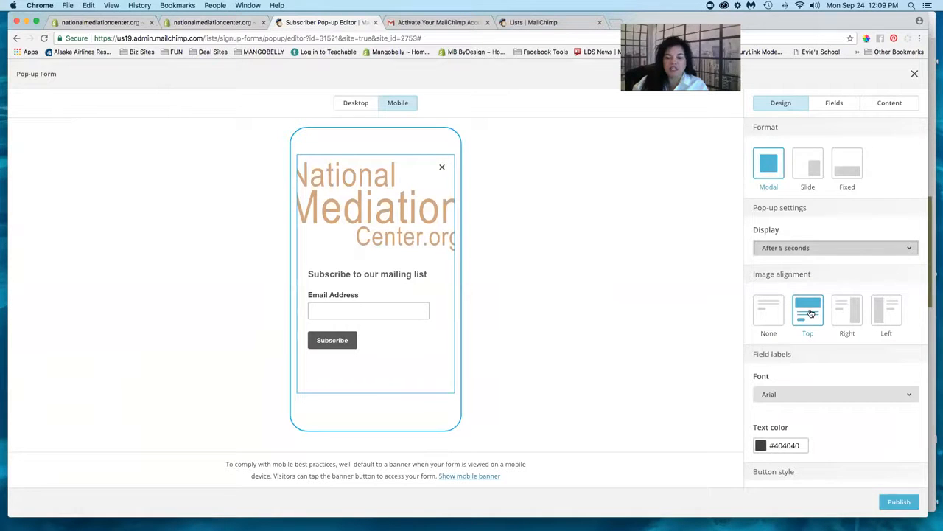
scroll(817, 347, down, 2)
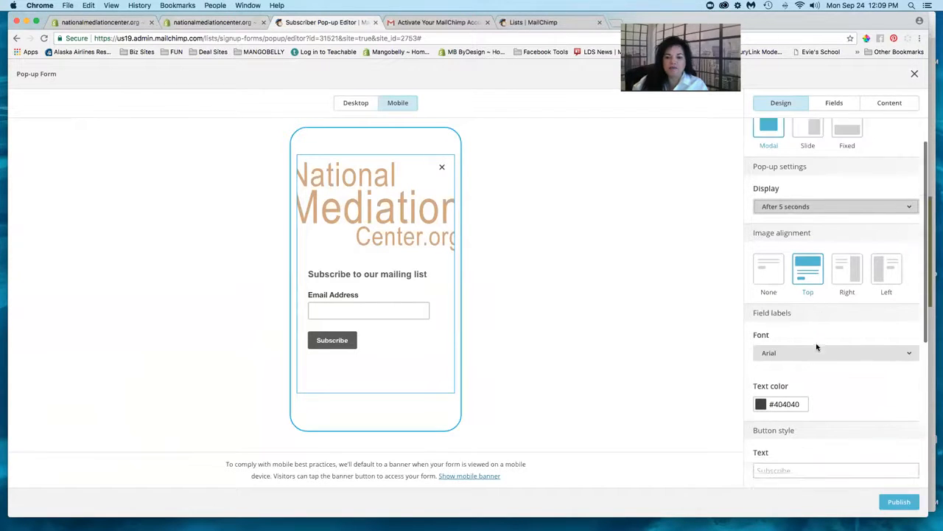
scroll(817, 348, down, 2)
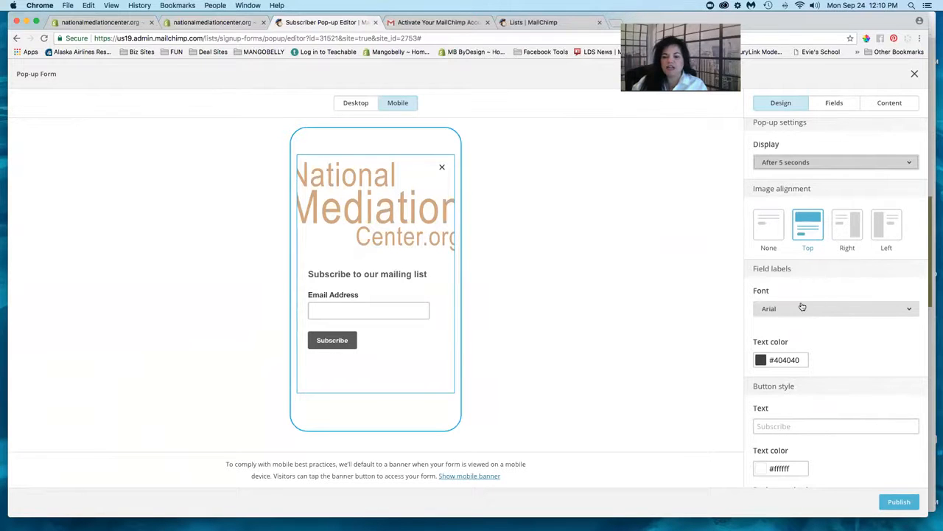
scroll(802, 306, down, 1)
scroll(802, 306, down, 3)
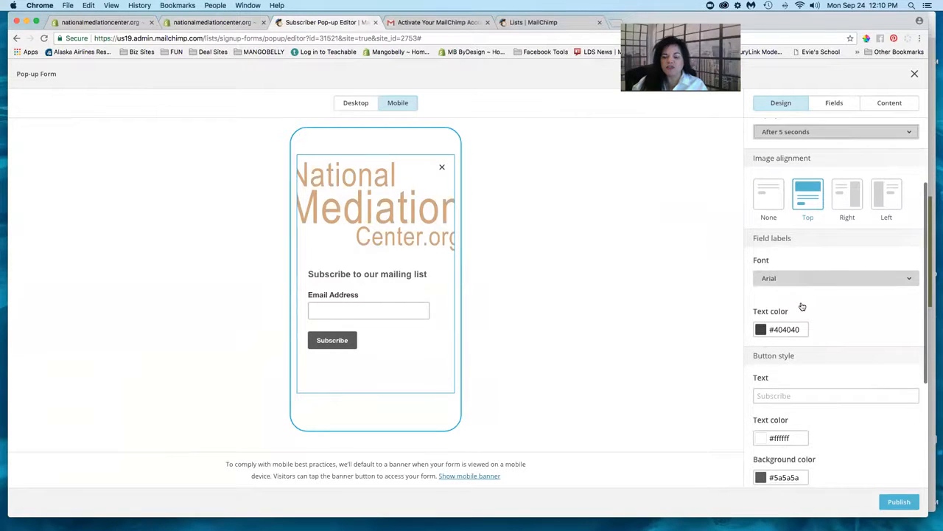
scroll(802, 306, down, 4)
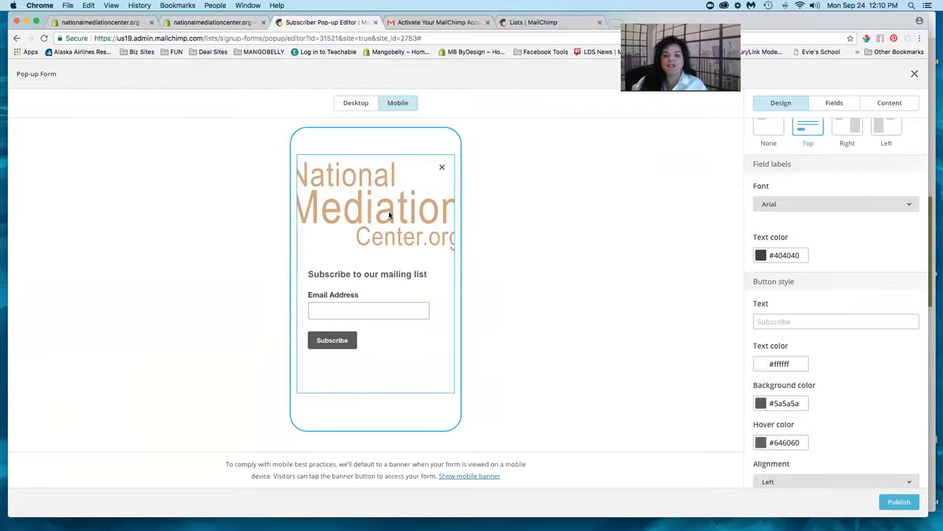
scroll(796, 216, up, 5)
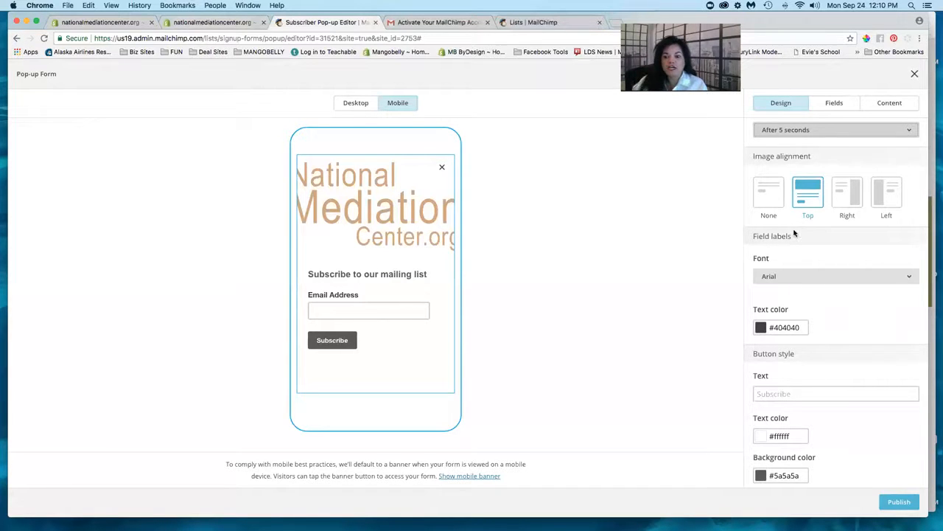
scroll(795, 233, down, 2)
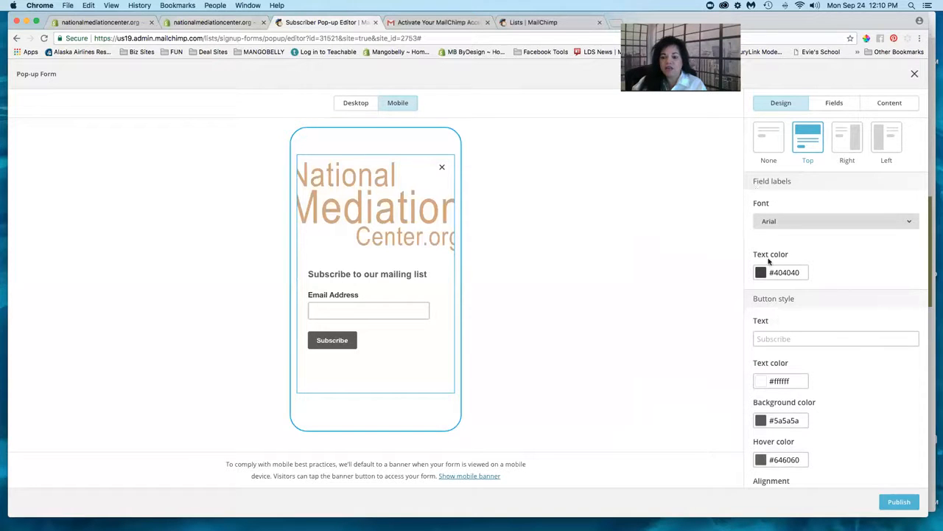
scroll(766, 263, down, 3)
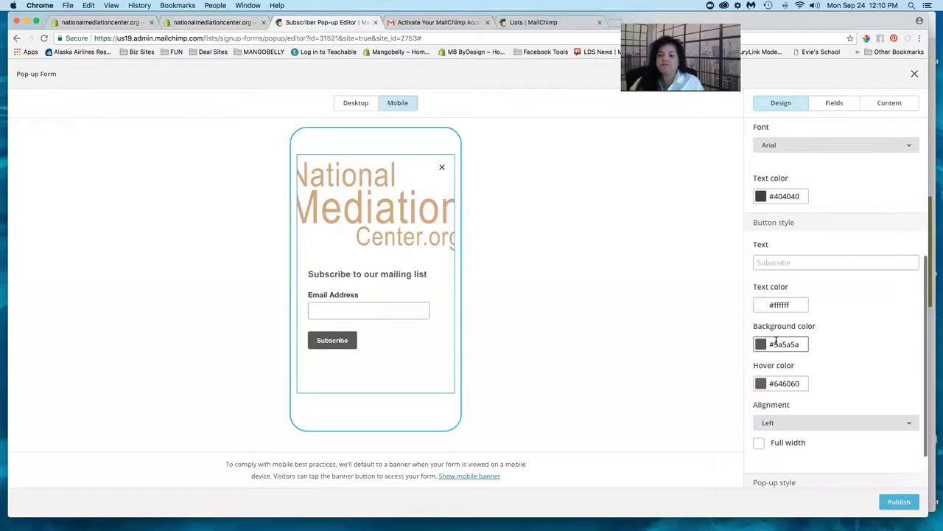
scroll(776, 340, up, 2)
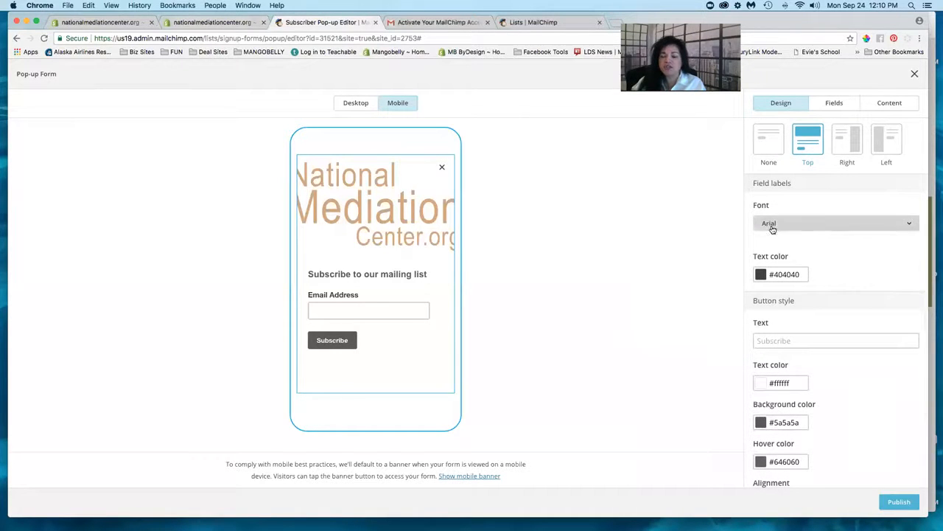
scroll(844, 231, down, 2)
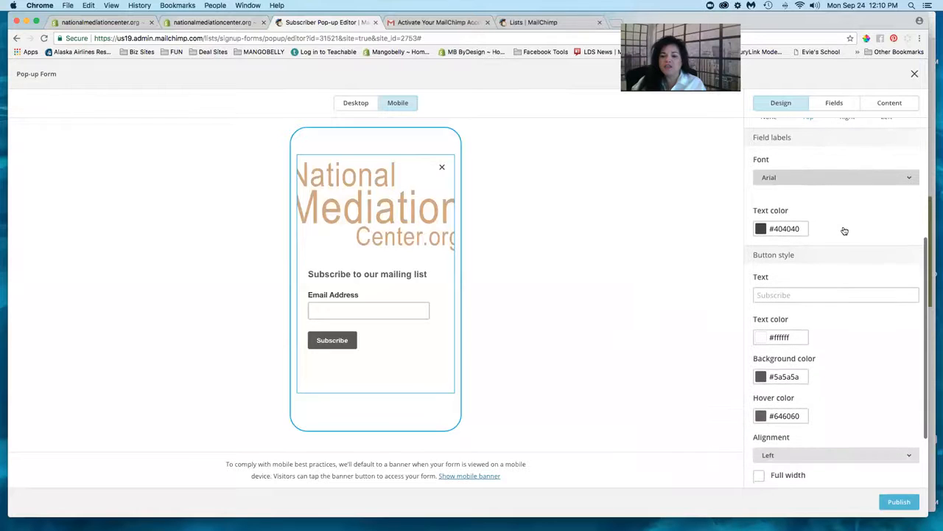
click(806, 178)
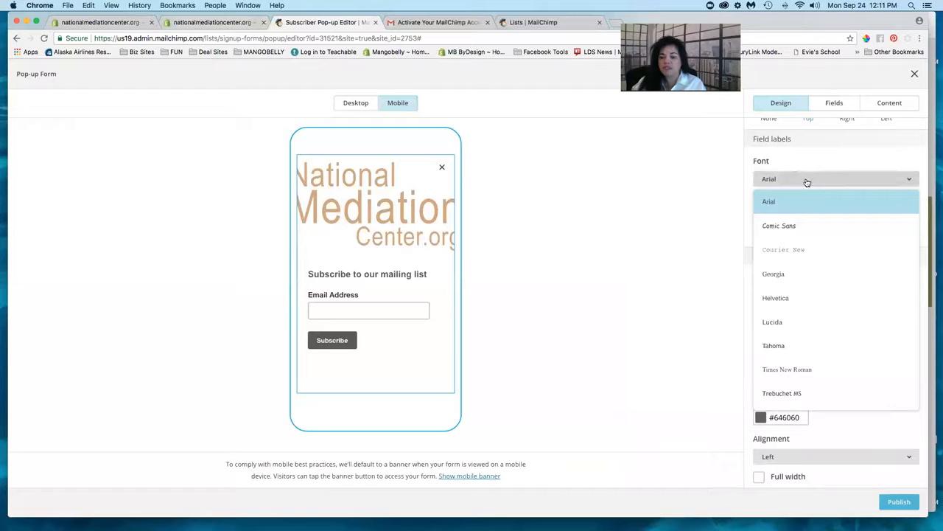
click(807, 182)
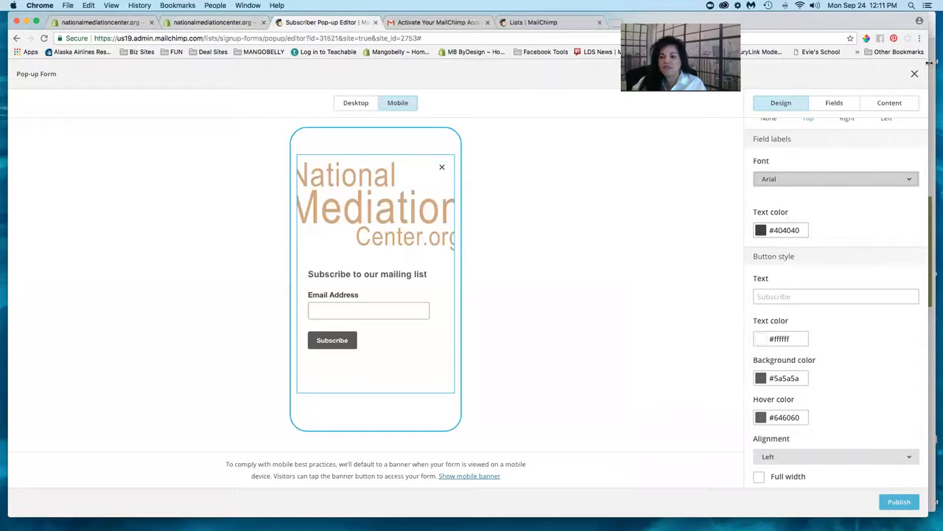
- With the brand palette visible, change the field label text colour hex to #445b84
drag(930, 62, 623, 73)
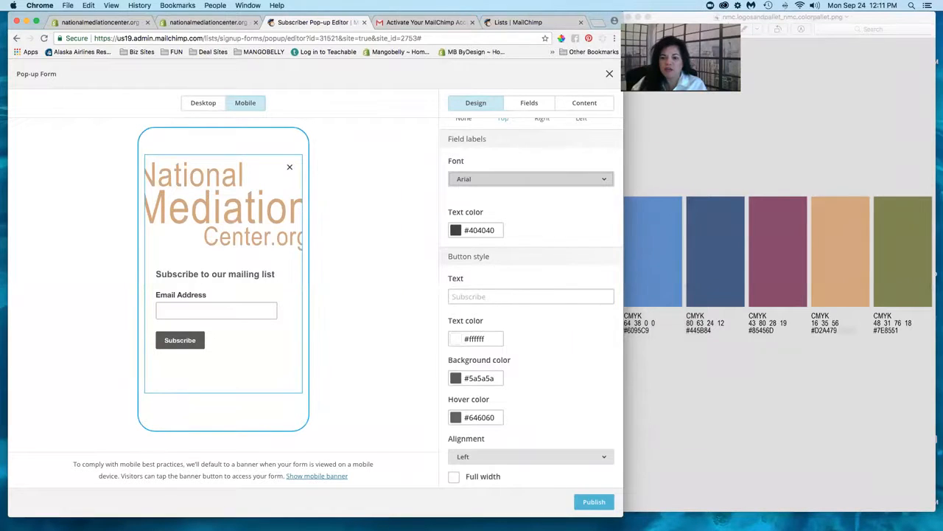
drag(782, 17, 790, 17)
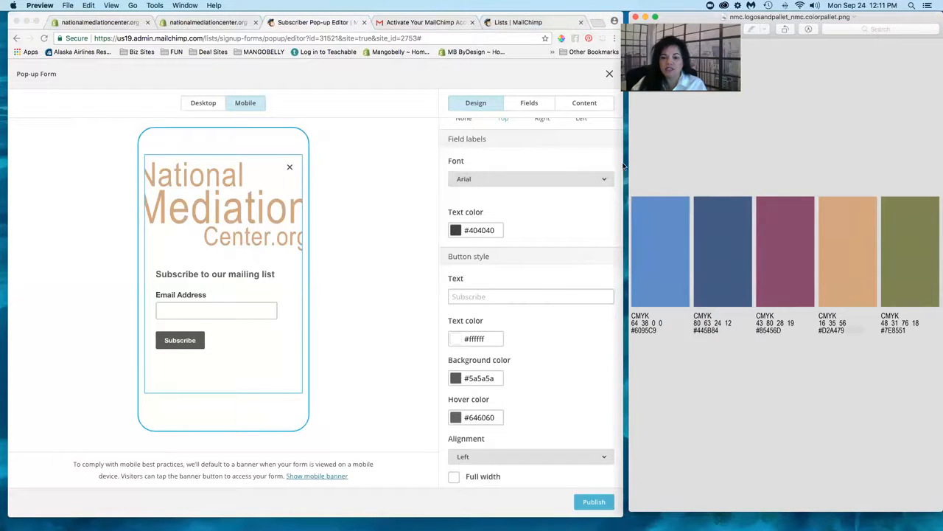
click(479, 227)
double_click(480, 226)
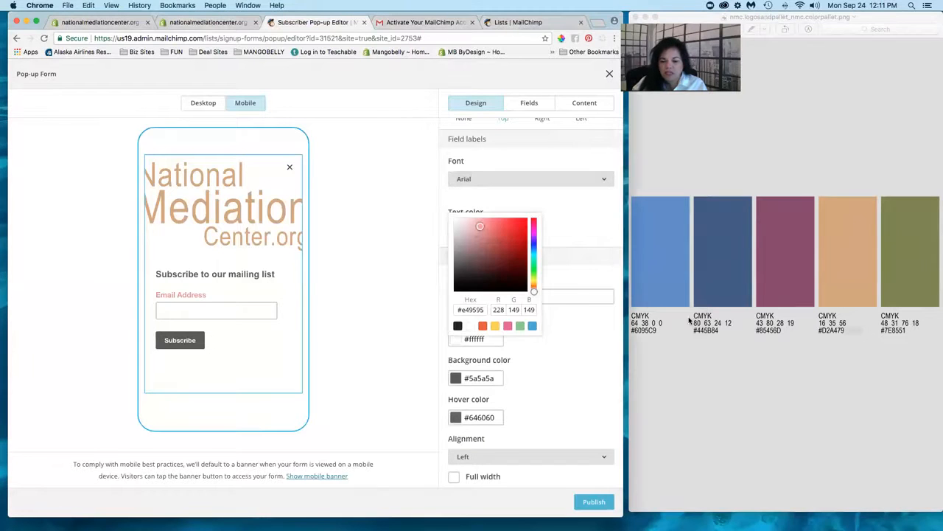
double_click(469, 310)
click(588, 220)
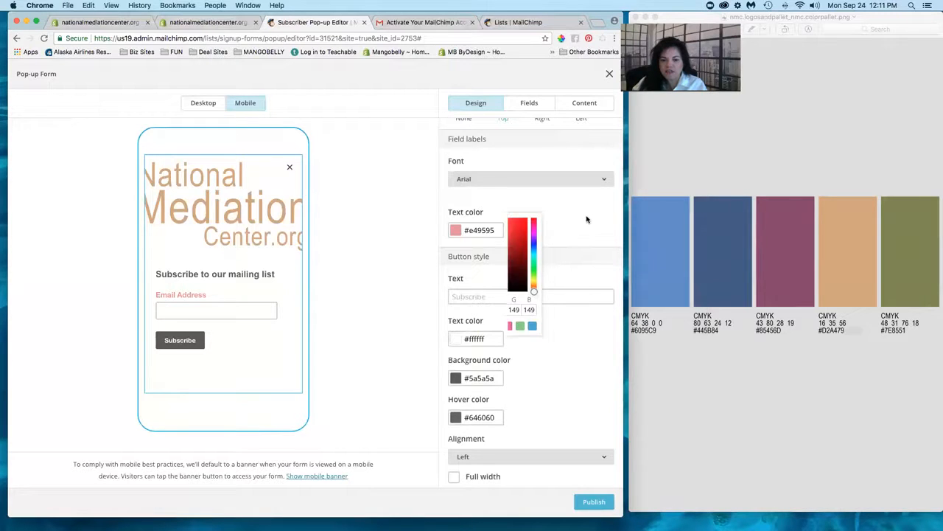
click(475, 229)
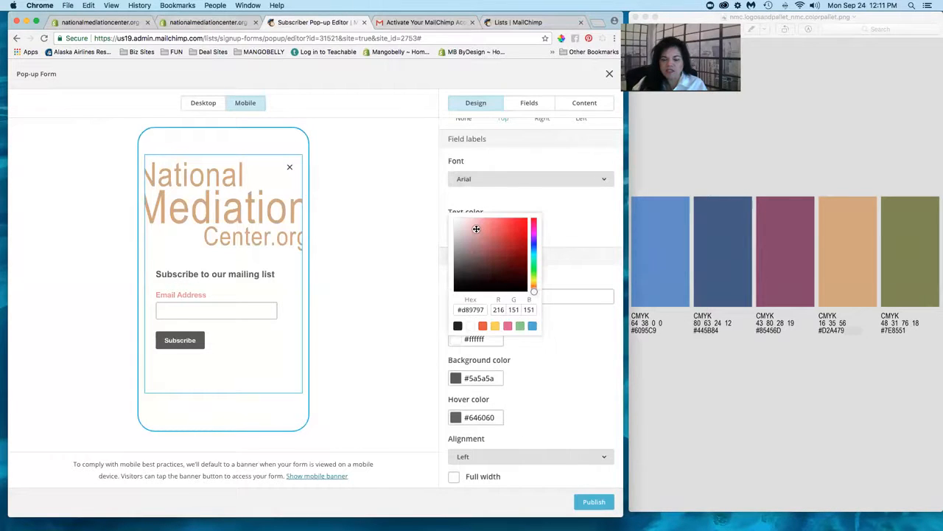
double_click(473, 309)
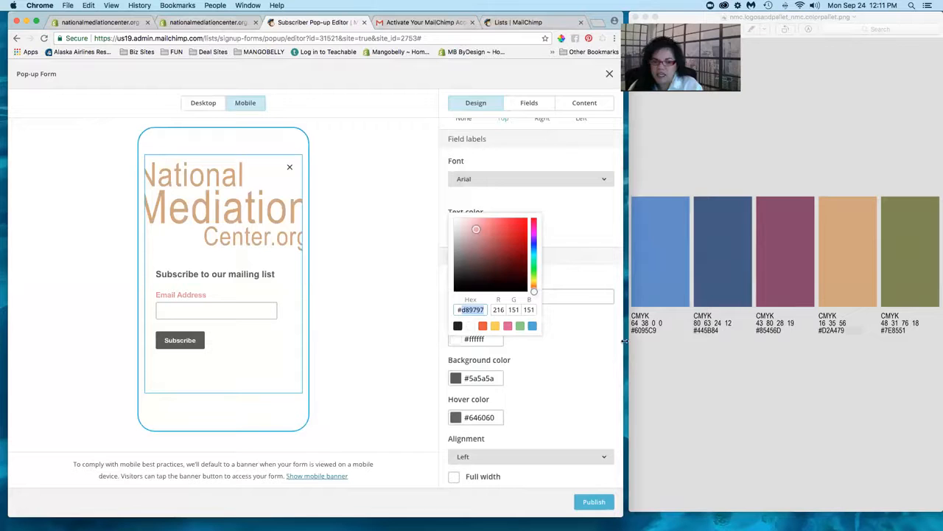
text(#44)
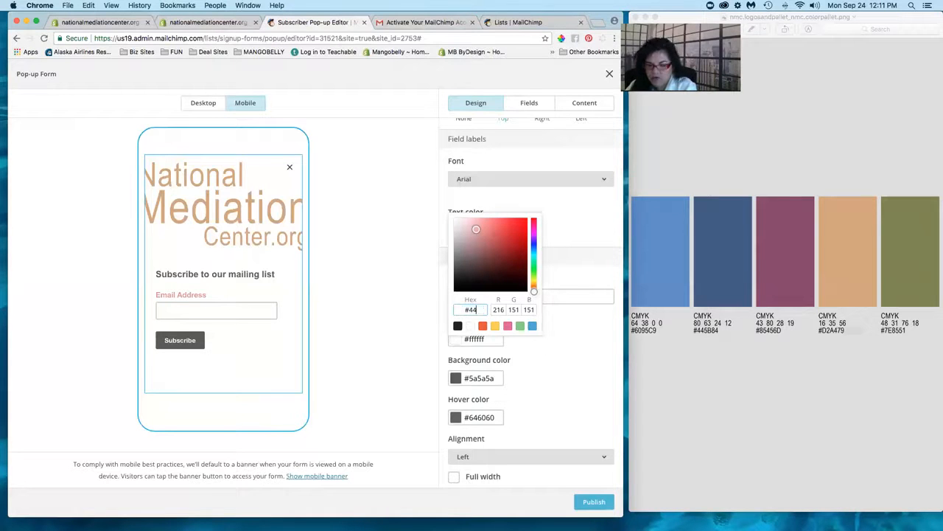
text(5b84)
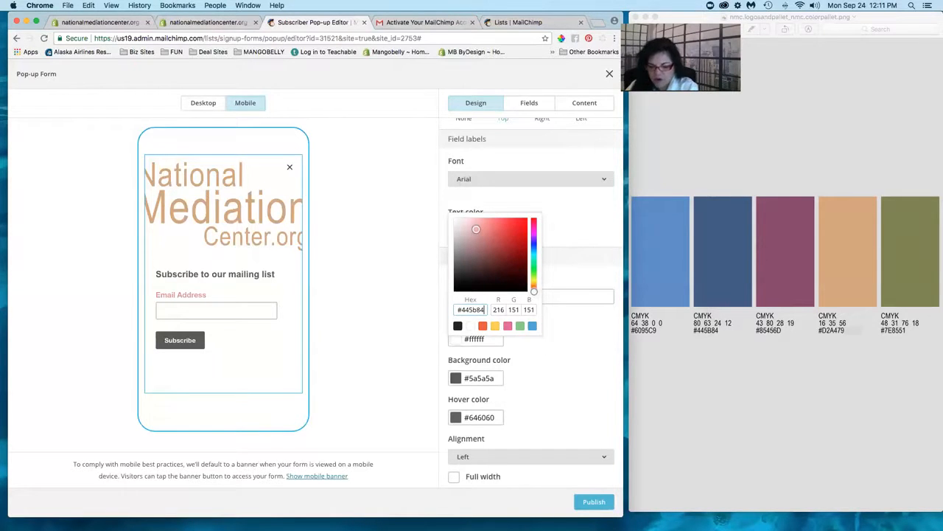
key(Tab)
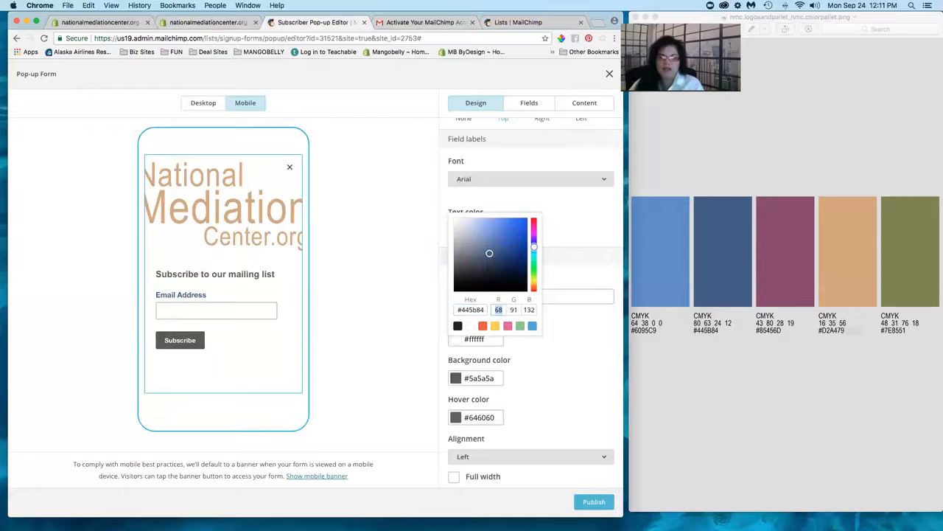
click(604, 381)
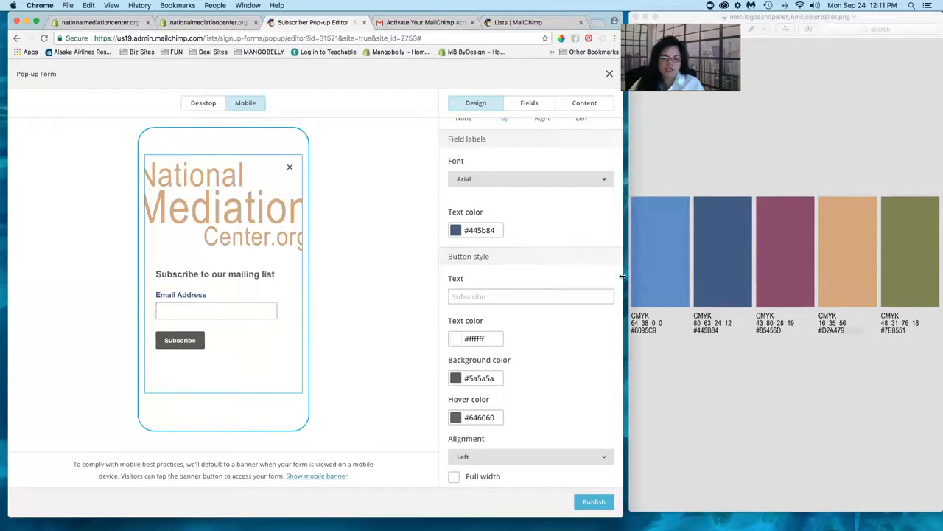
- Change the button text from Subscribe to 'Join Now!' and narrow the browser to show the palette
drag(625, 277, 892, 266)
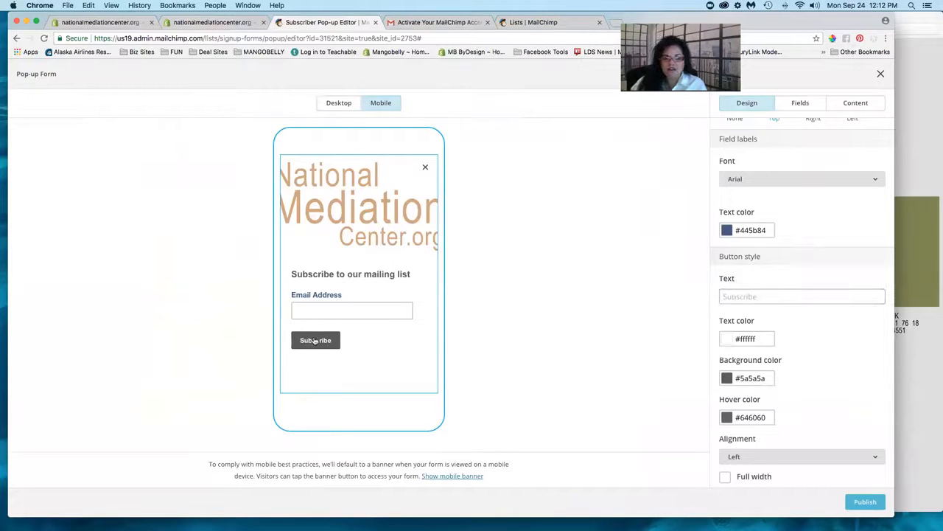
click(735, 296)
text(Join Now!)
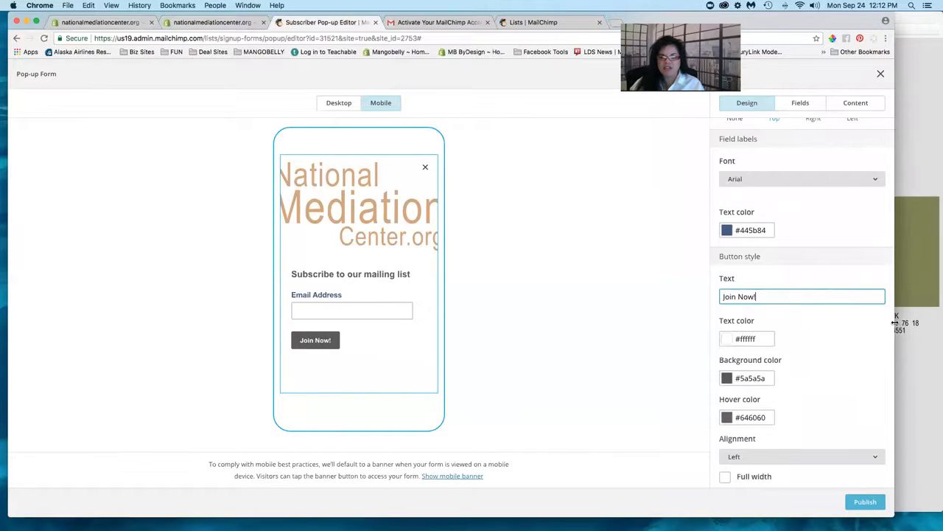
drag(865, 322, 810, 332)
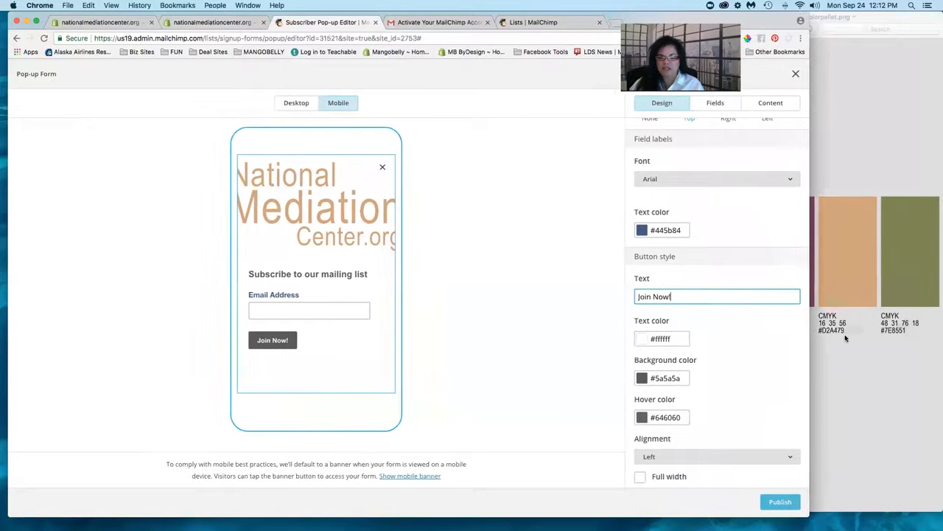
- Replace the button text colour #ffffff with tan #d2a479
click(659, 339)
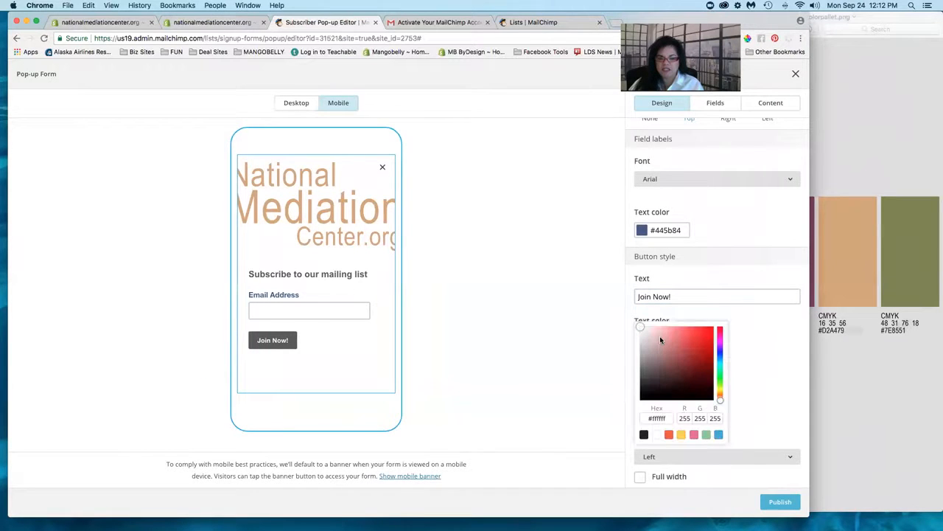
click(657, 417)
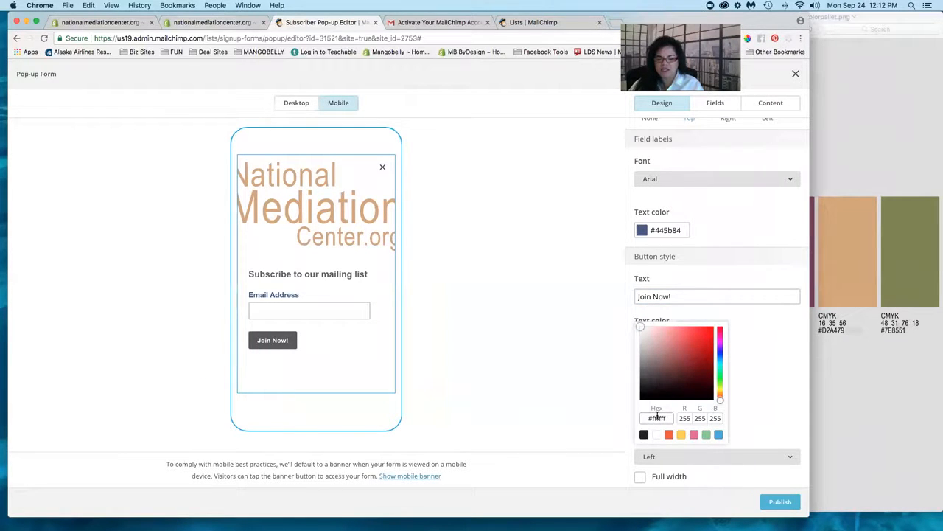
triple_click(657, 418)
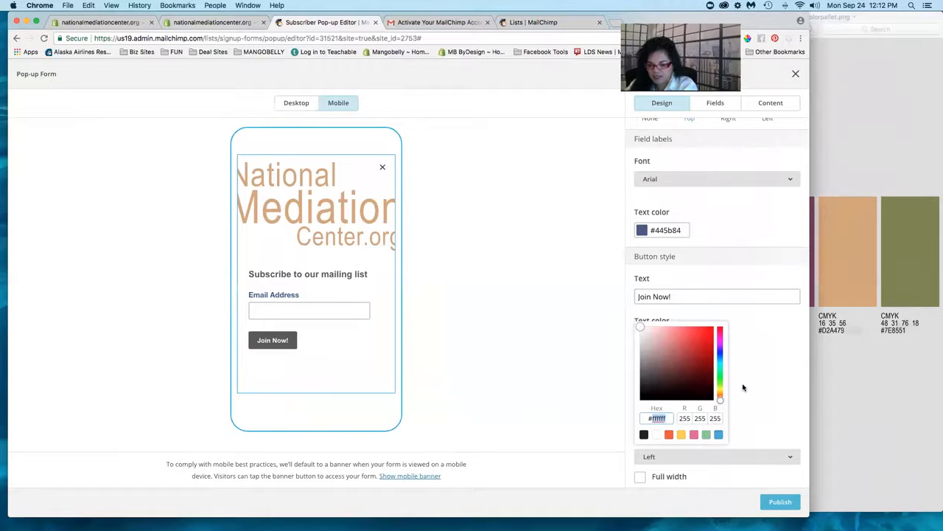
text(#d2a479)
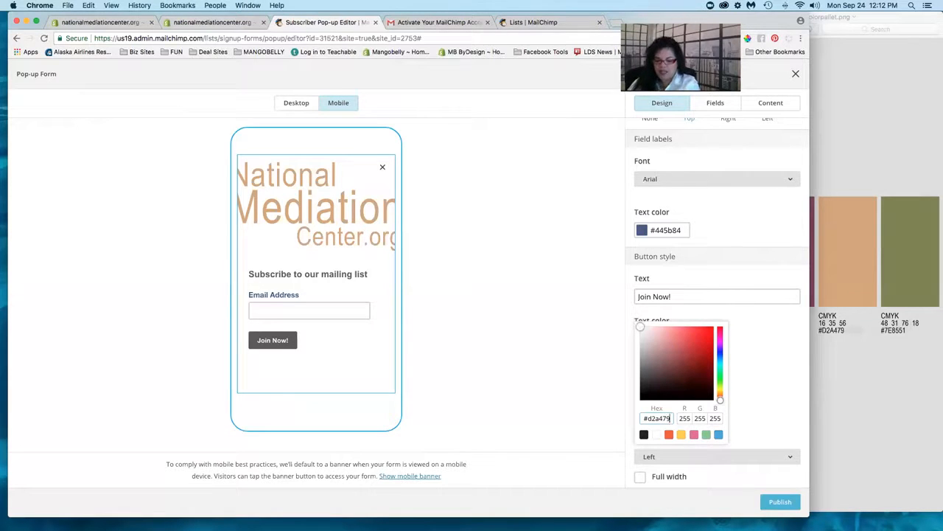
key(Tab)
click(793, 391)
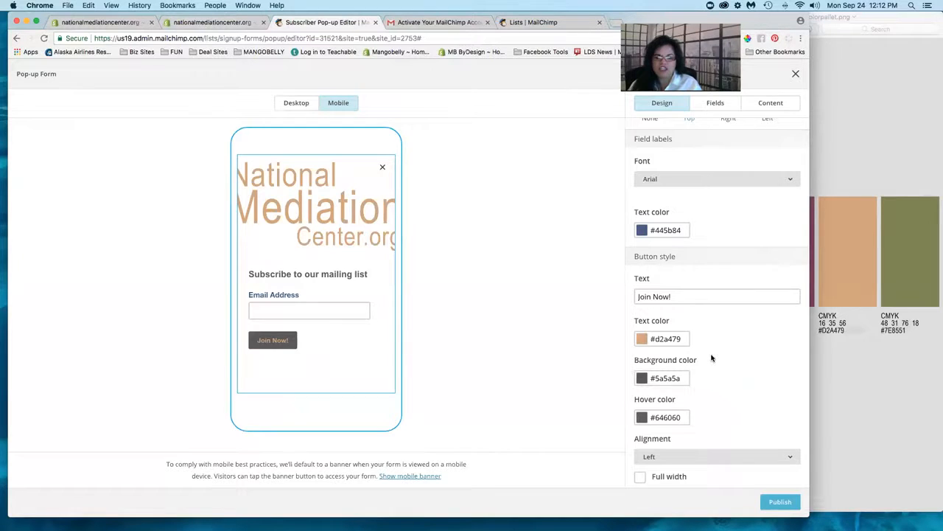
scroll(712, 358, down, 2)
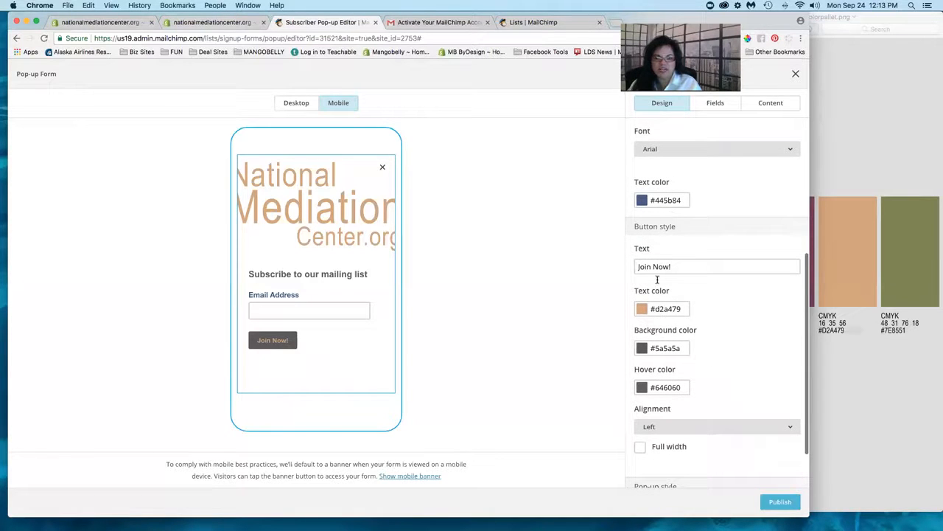
- Check the colour palette image against the editor, moving the palette window aside
click(665, 347)
click(665, 347)
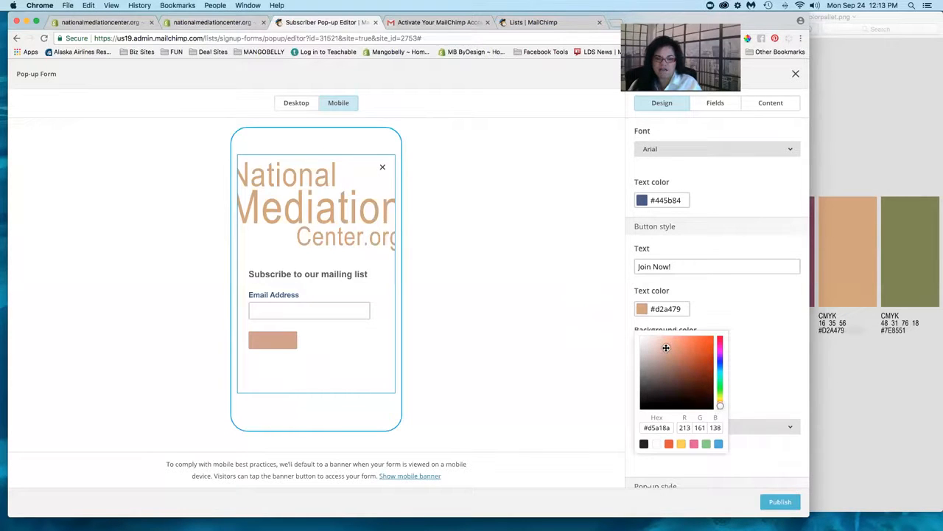
click(860, 364)
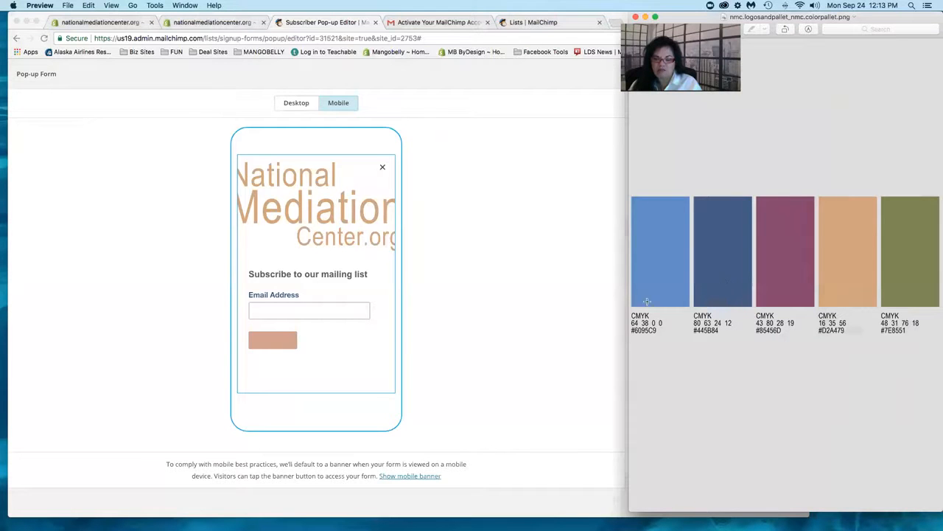
click(602, 311)
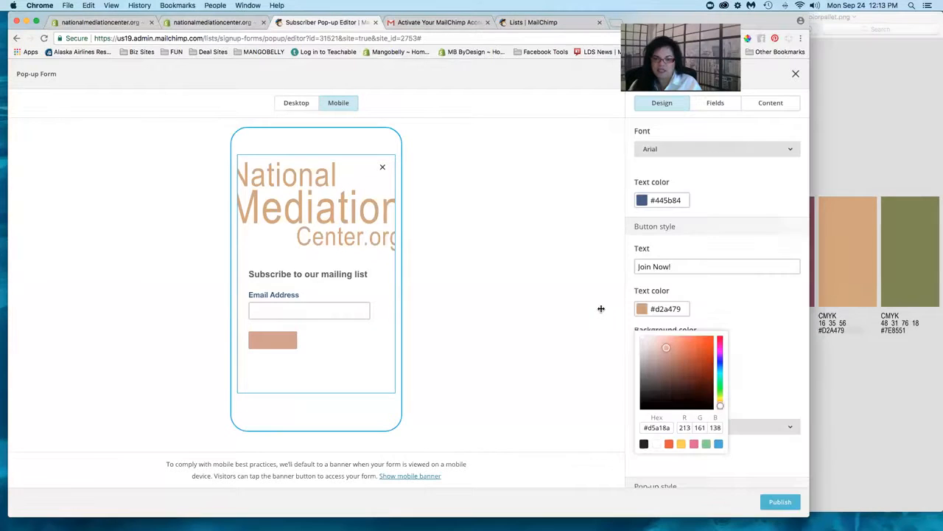
click(668, 199)
click(786, 322)
click(863, 338)
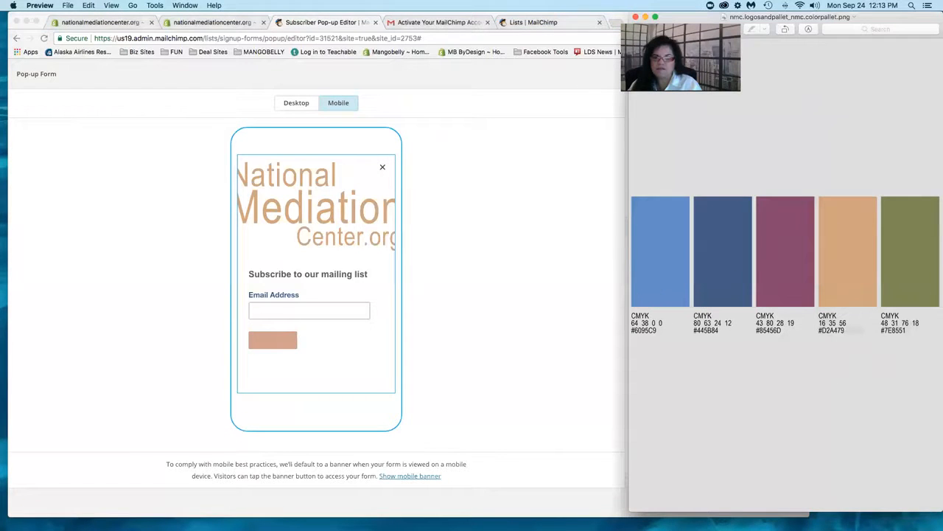
drag(679, 13, 821, 12)
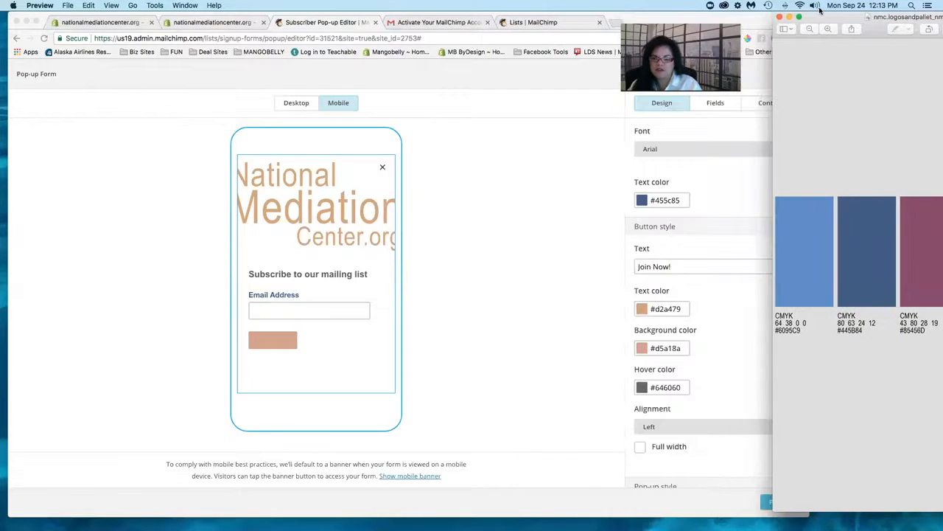
click(661, 336)
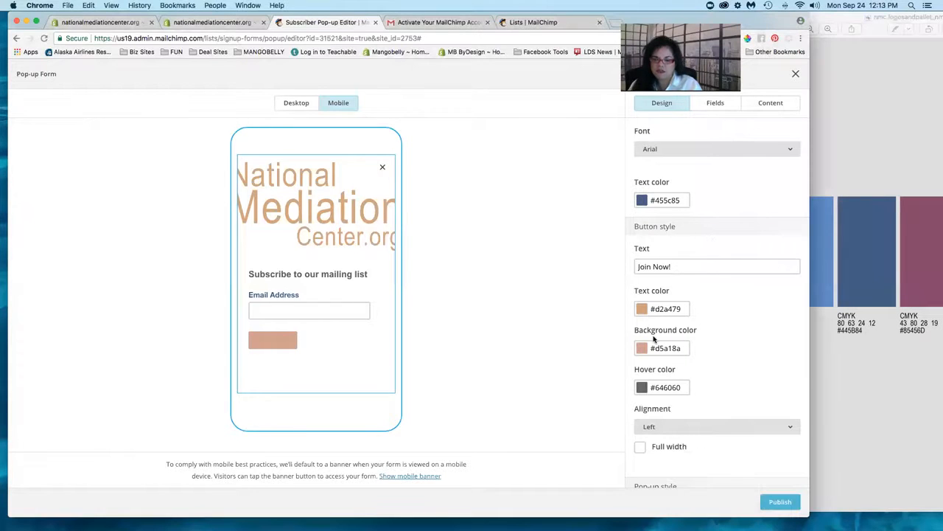
- Change the button background colour from #d5a18a to navy #445b84
click(662, 348)
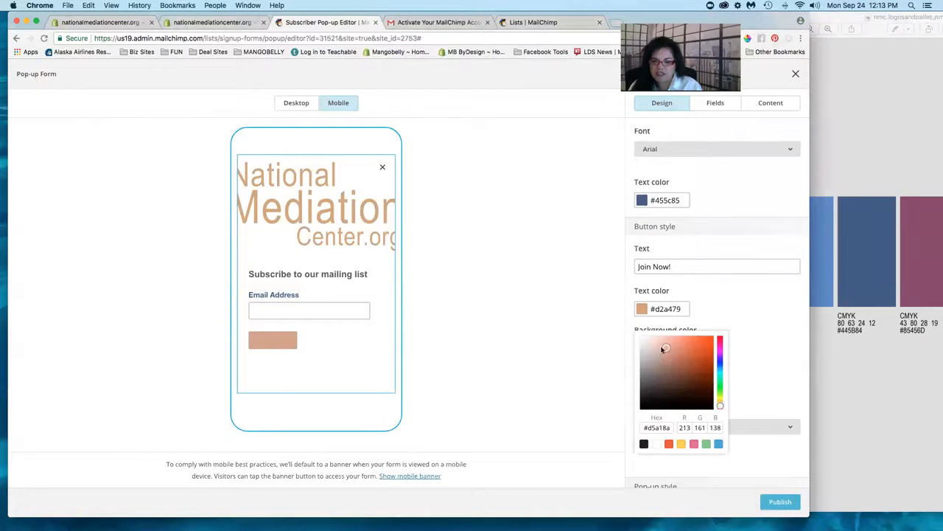
click(655, 426)
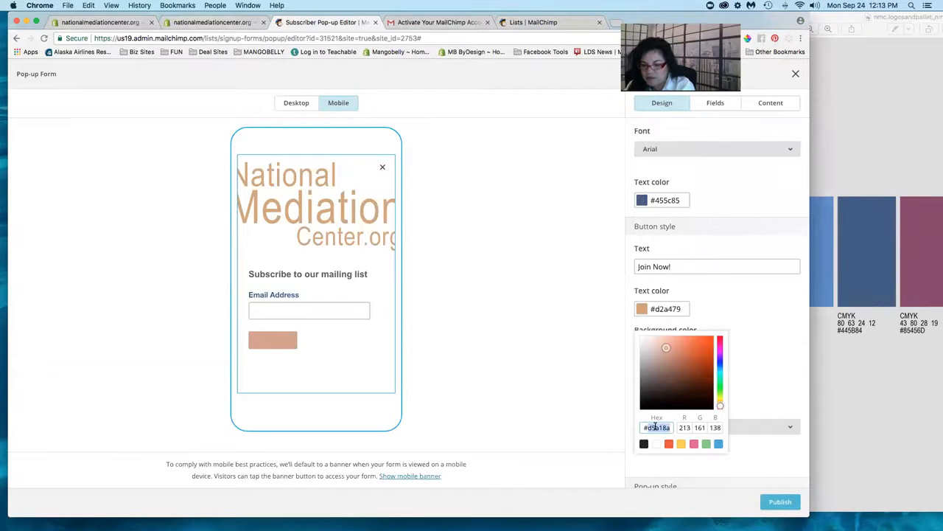
text(#445b84)
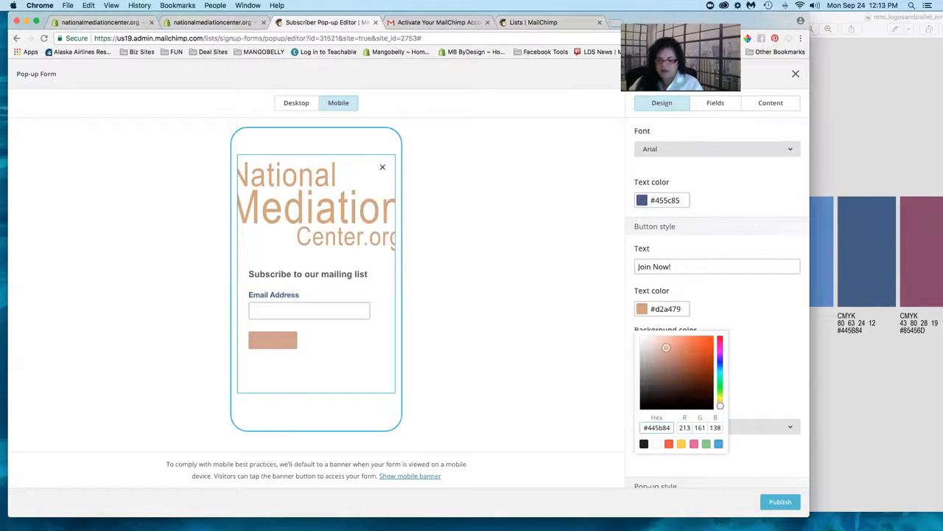
key(Tab)
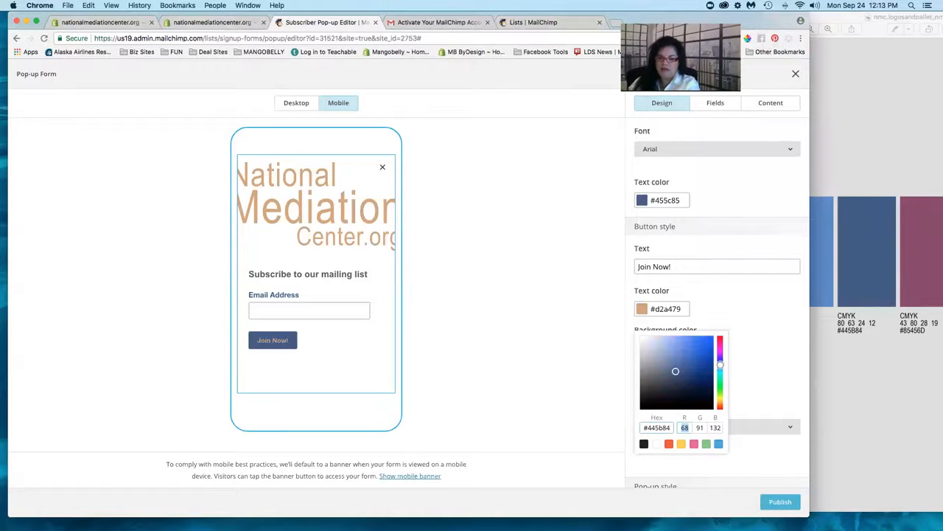
click(794, 386)
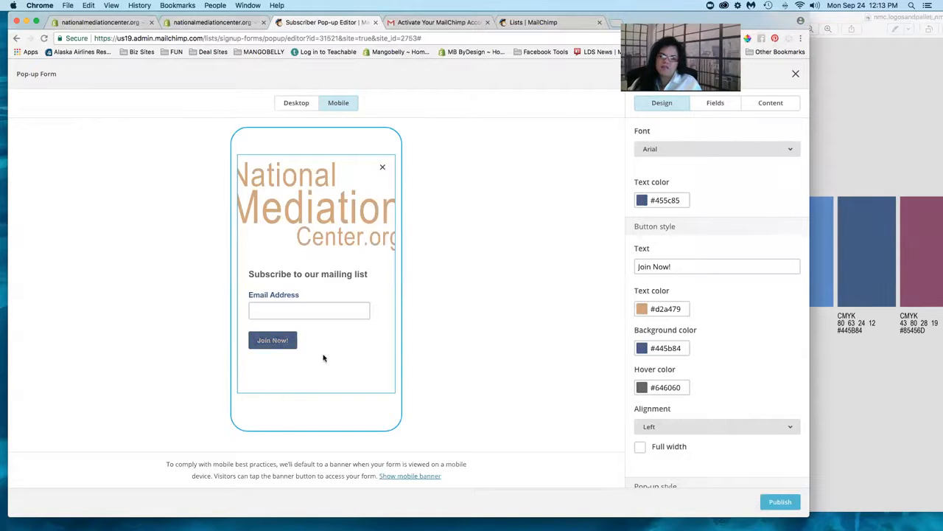
- Pick the white swatch so the Join Now! label returns to #ffffff
click(671, 310)
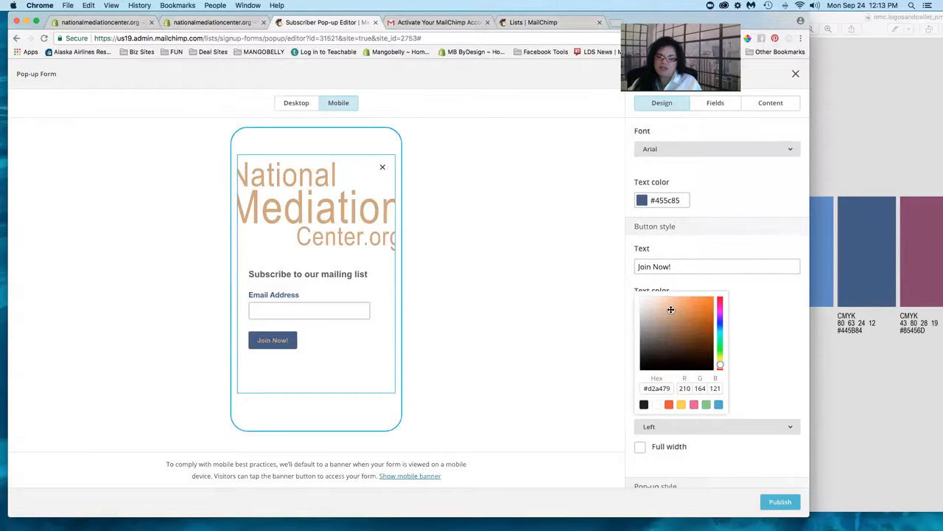
click(759, 339)
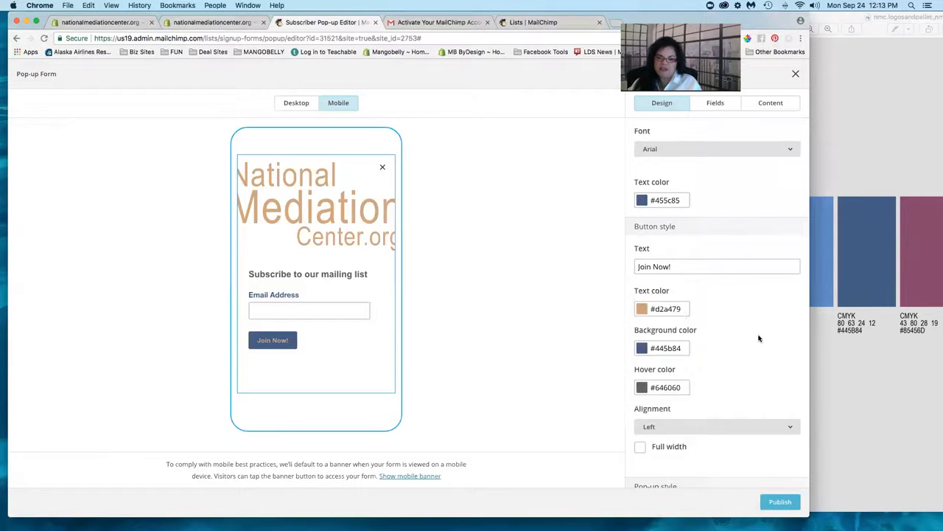
click(667, 309)
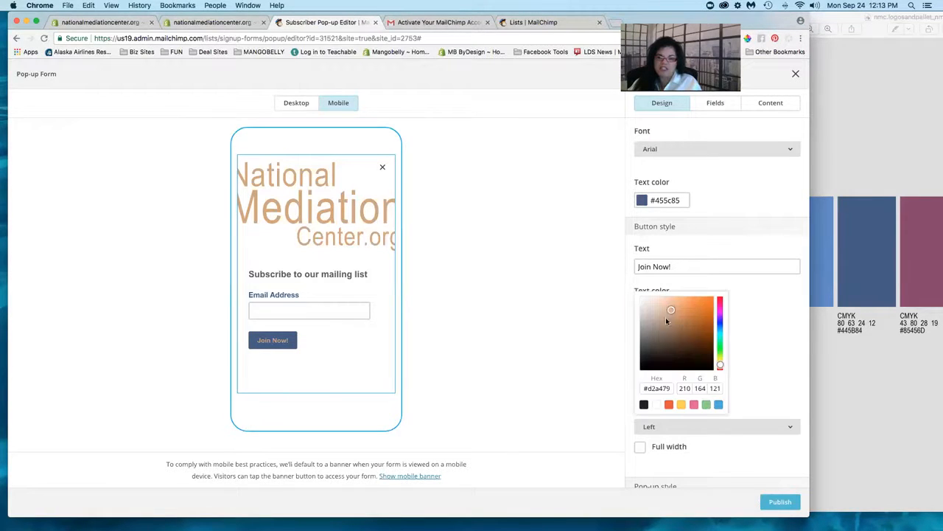
click(657, 404)
click(771, 351)
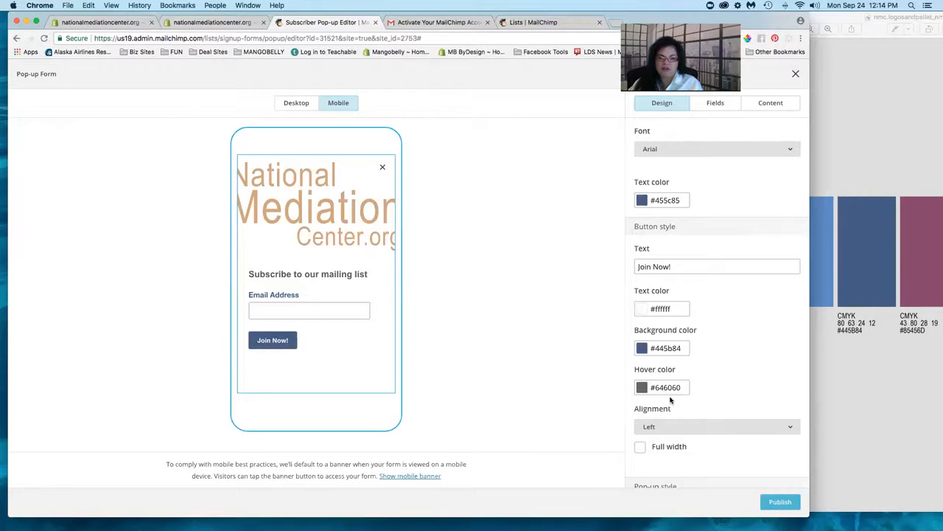
- Change the button hover colour from #646060 to tan #d2a479
drag(842, 15, 787, 20)
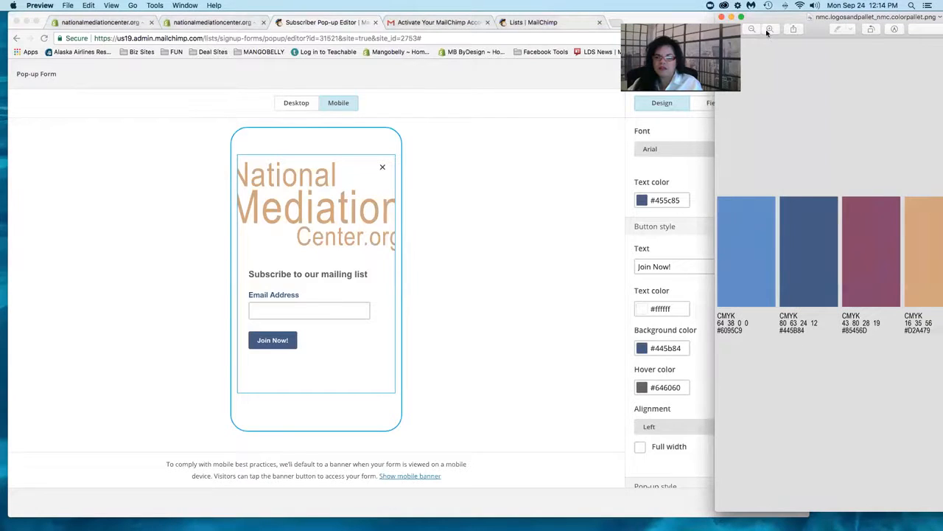
click(565, 209)
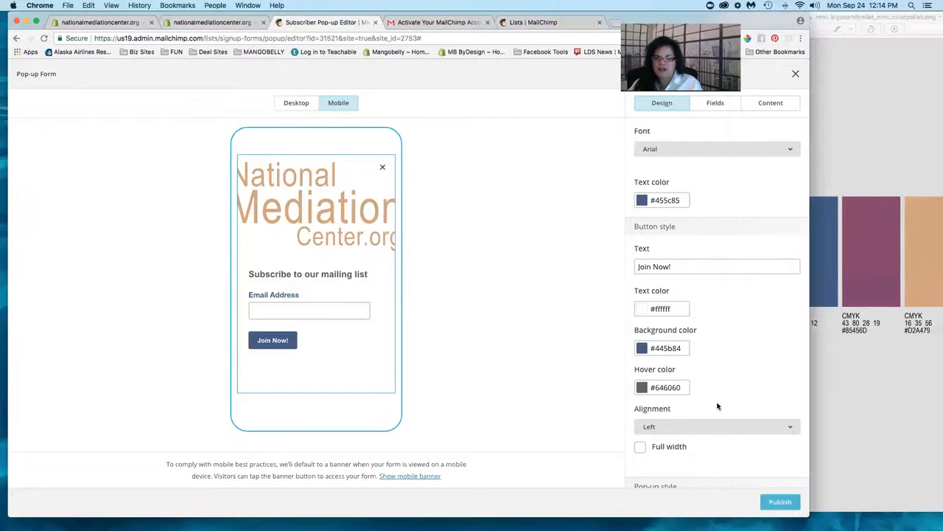
click(679, 387)
click(661, 332)
triple_click(661, 331)
text(#d2a479)
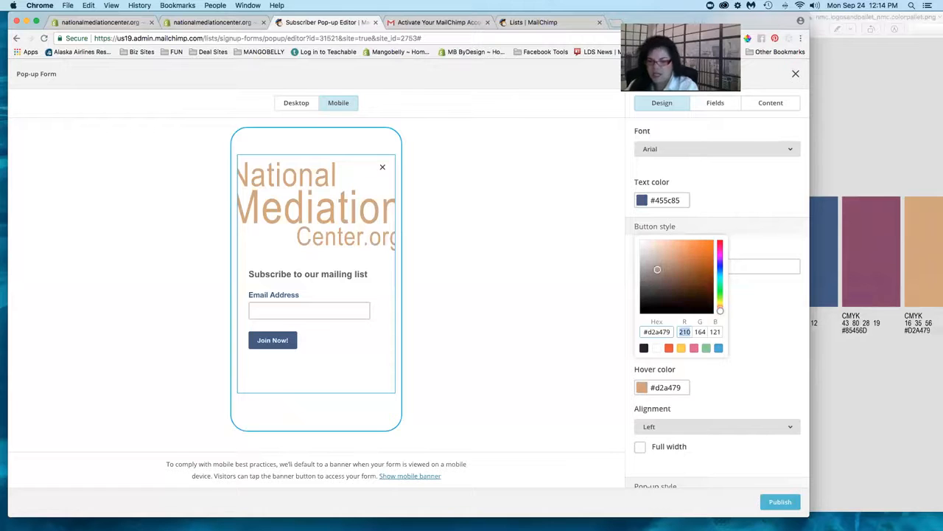
key(Tab)
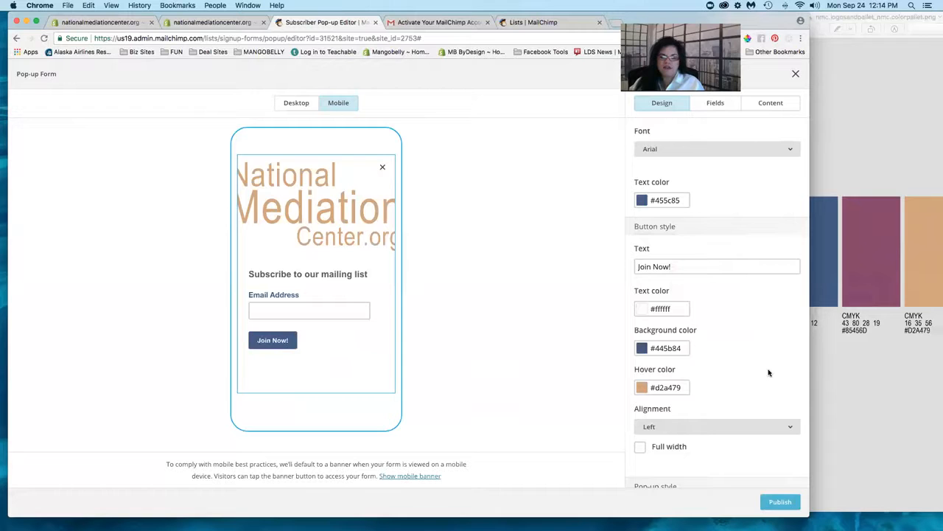
scroll(769, 372, down, 2)
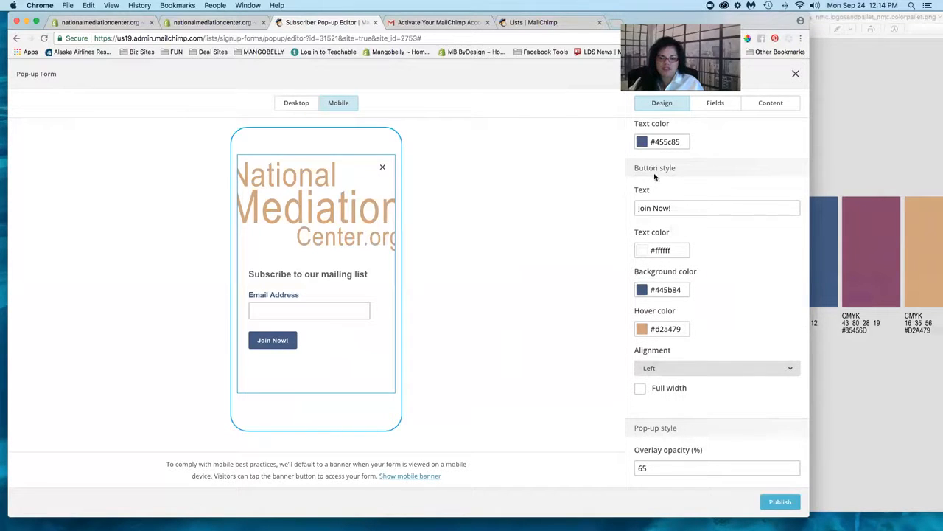
- Try right and centre alignment, then set the Join Now! button to Full width
click(669, 369)
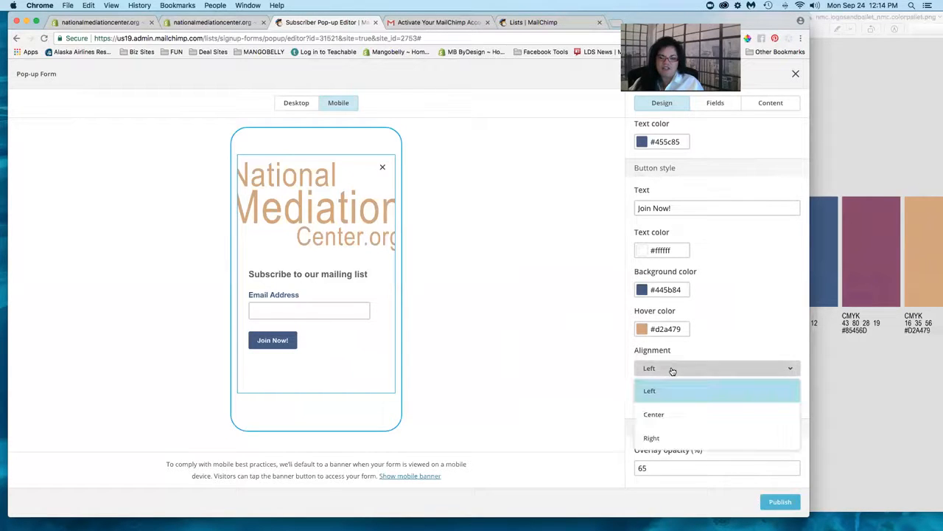
click(658, 439)
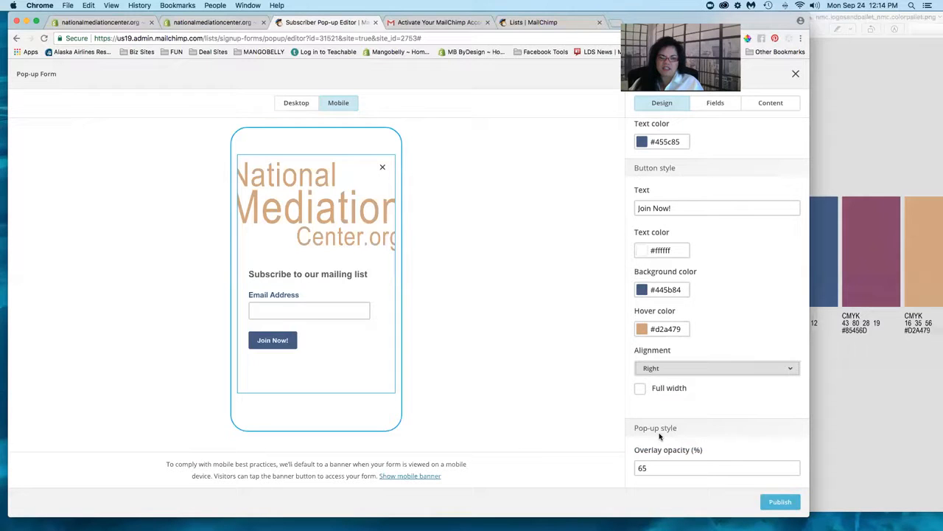
click(715, 369)
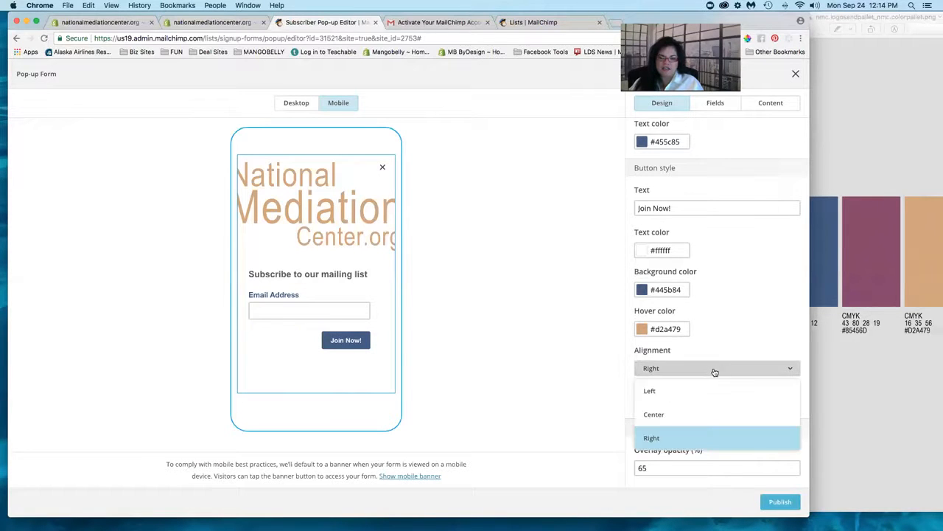
click(693, 415)
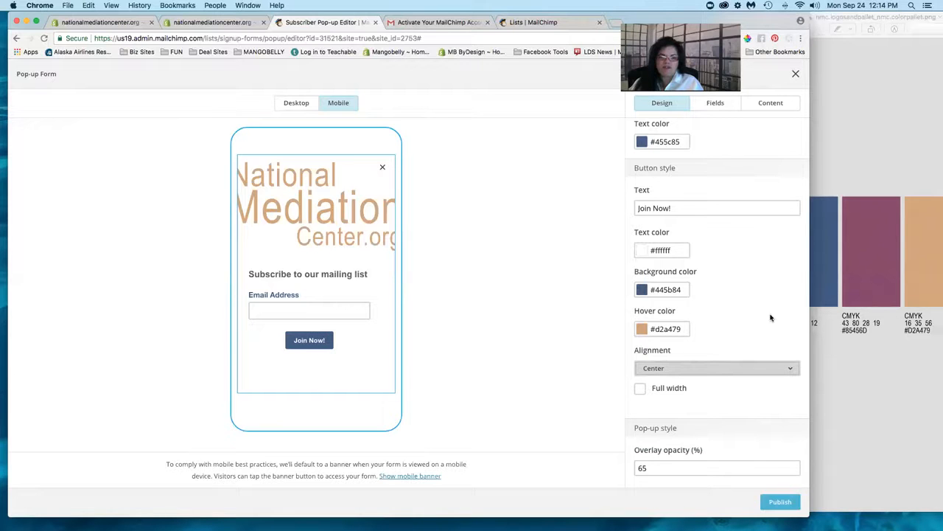
click(640, 390)
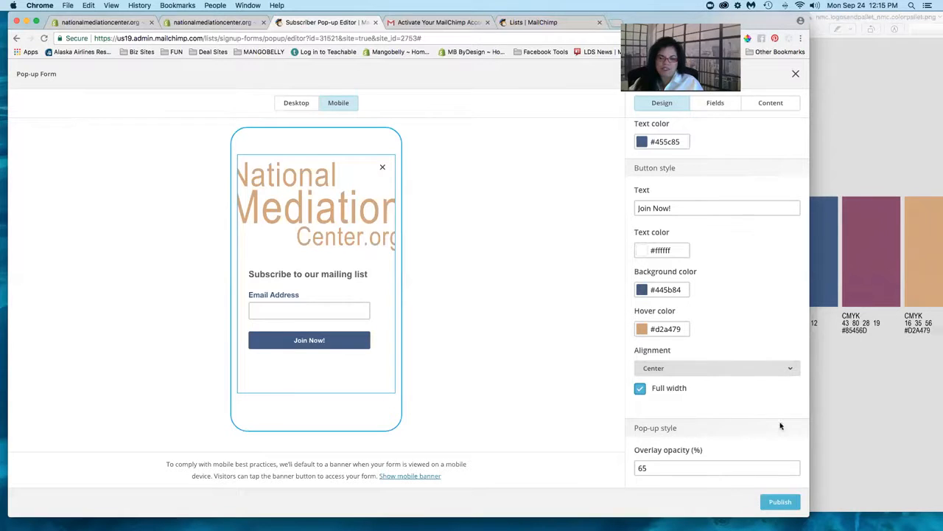
drag(853, 405, 889, 403)
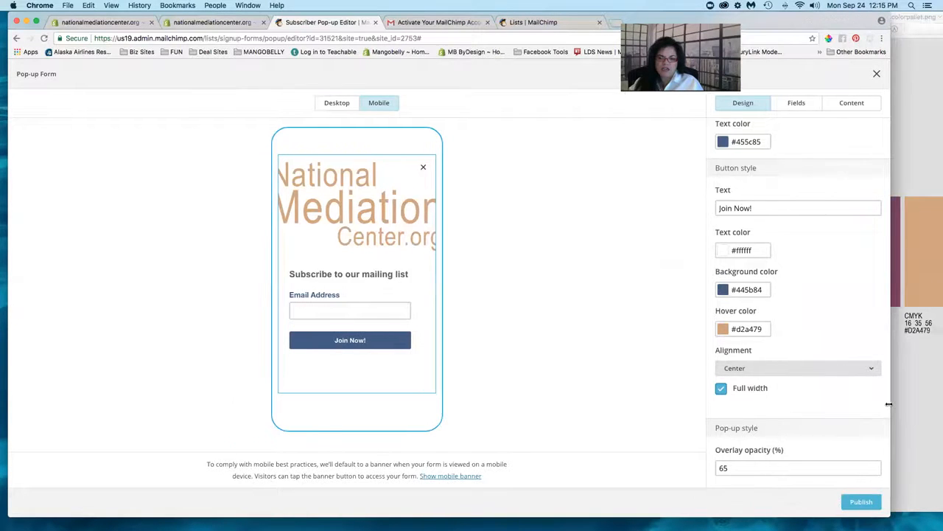
click(723, 469)
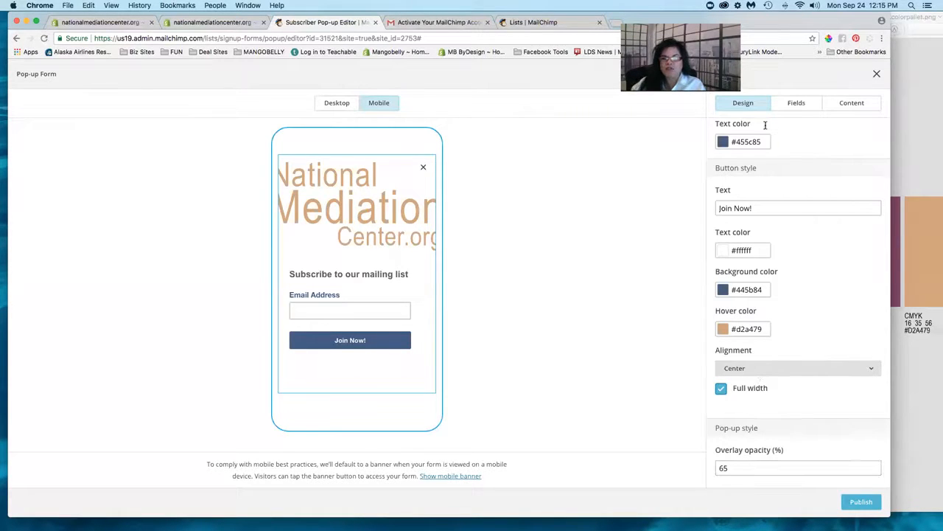
scroll(771, 126, up, 5)
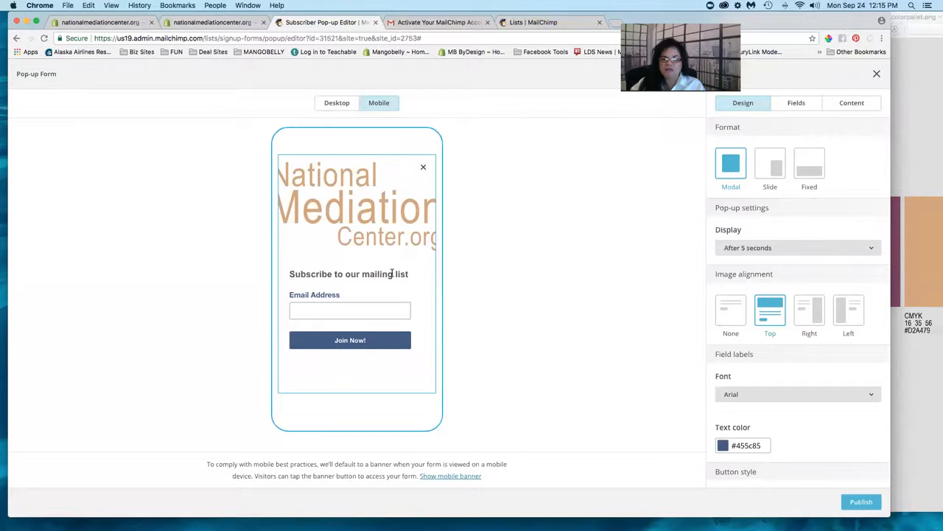
- Add First Name and Last Name fields from the form's Fields list
click(796, 104)
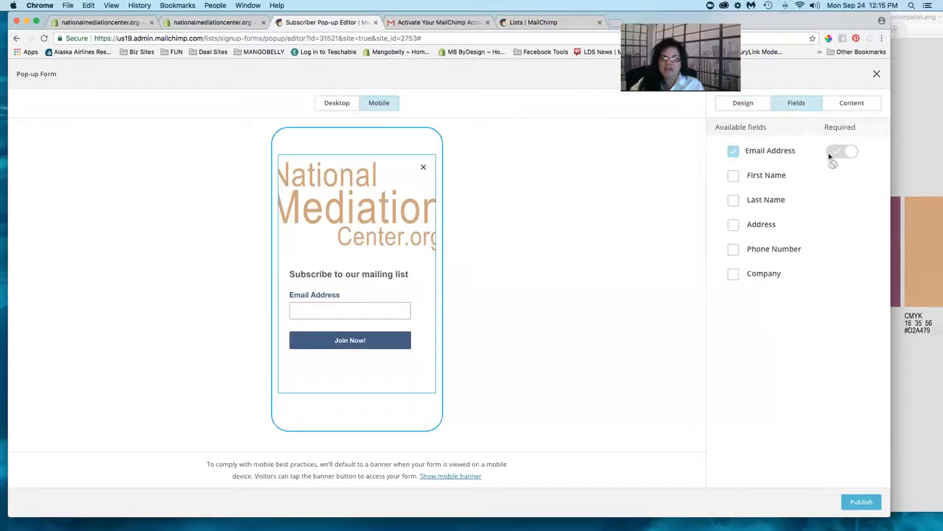
click(734, 176)
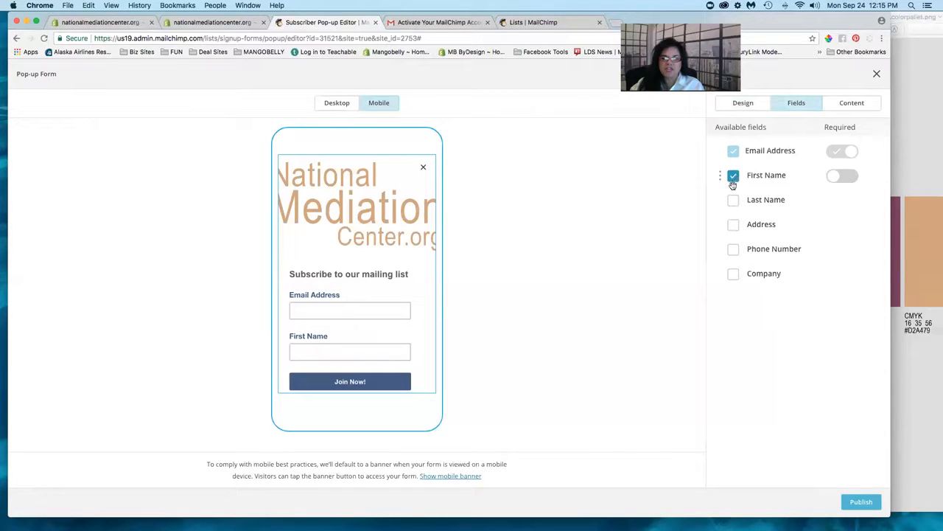
click(734, 201)
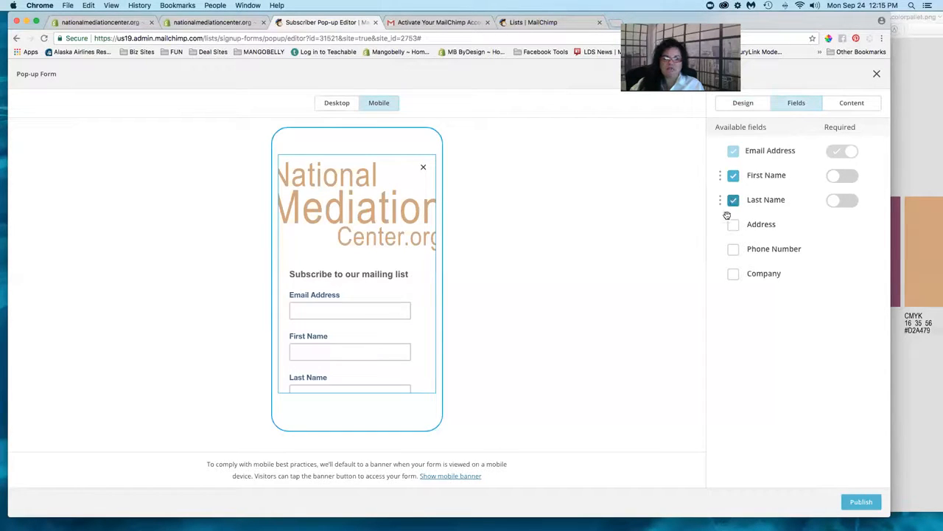
- Scroll the mobile preview to check the new name fields, then view the form on desktop
scroll(389, 270, down, 2)
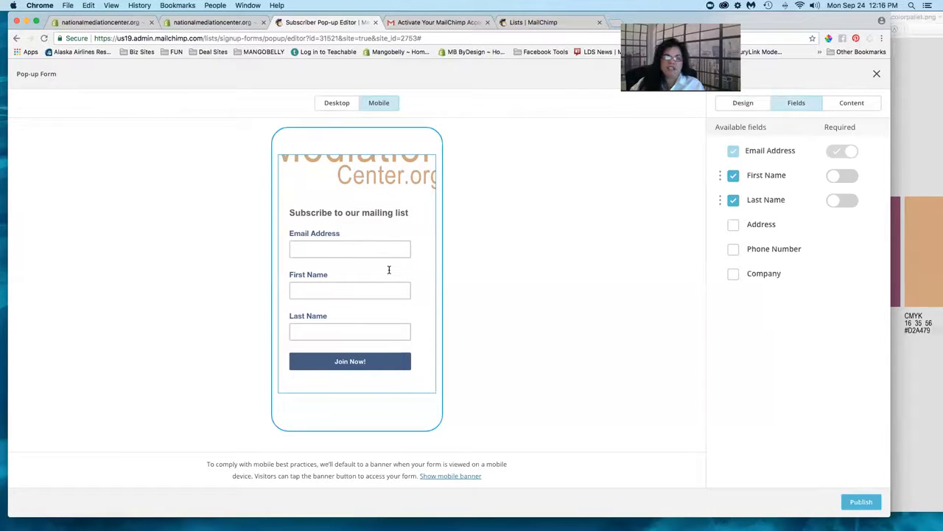
scroll(389, 270, up, 2)
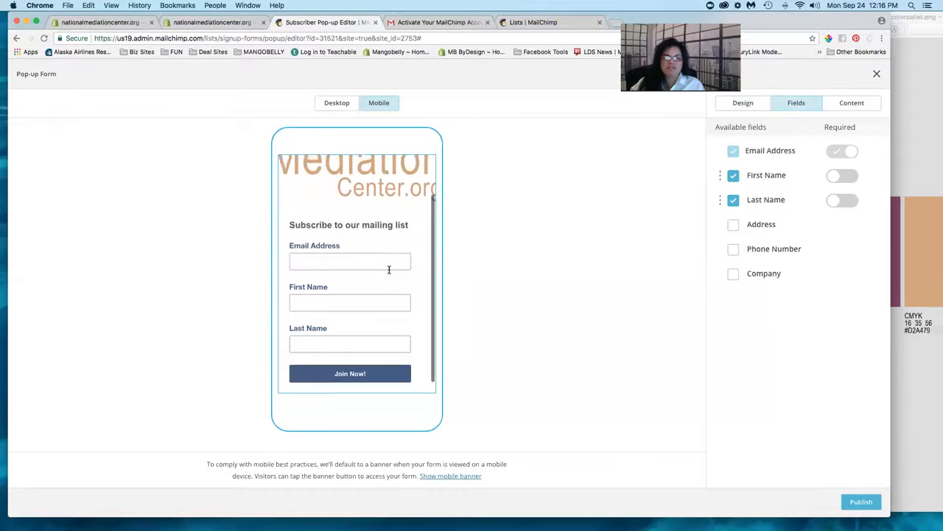
scroll(389, 269, down, 2)
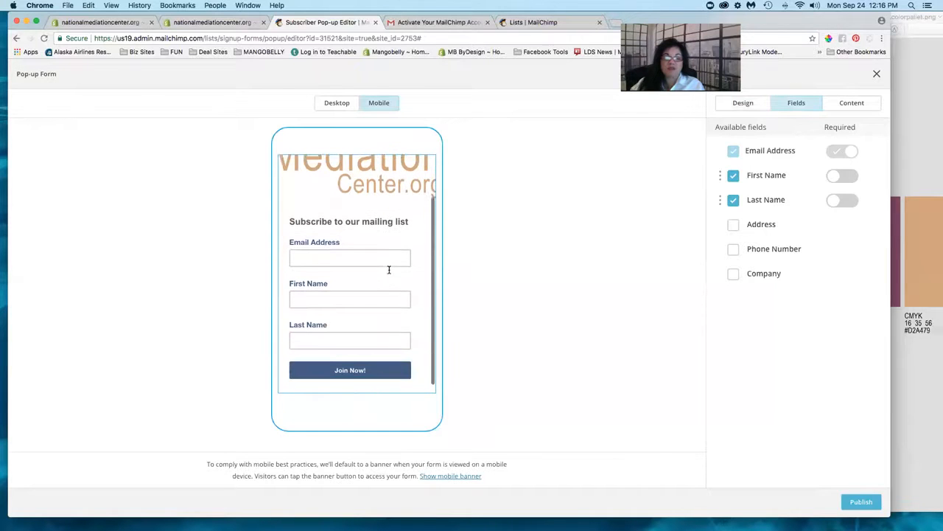
scroll(389, 270, up, 2)
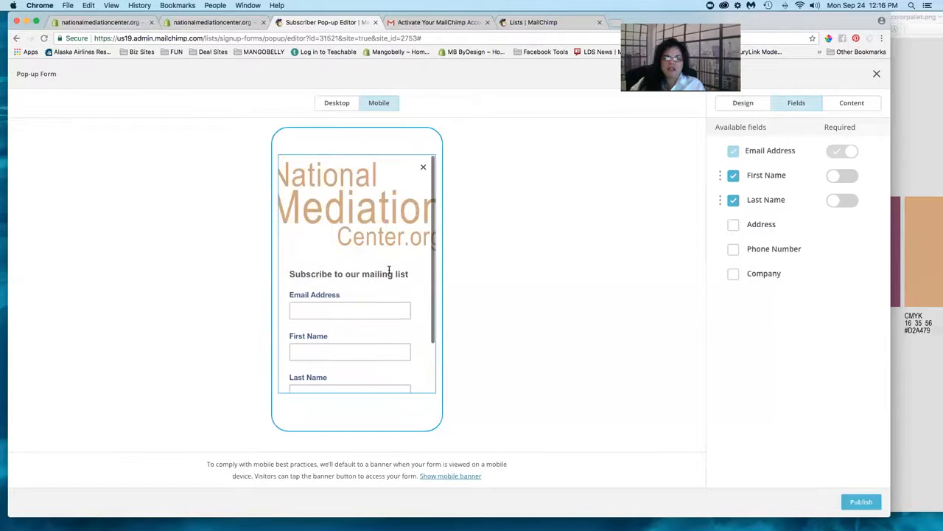
scroll(390, 269, down, 3)
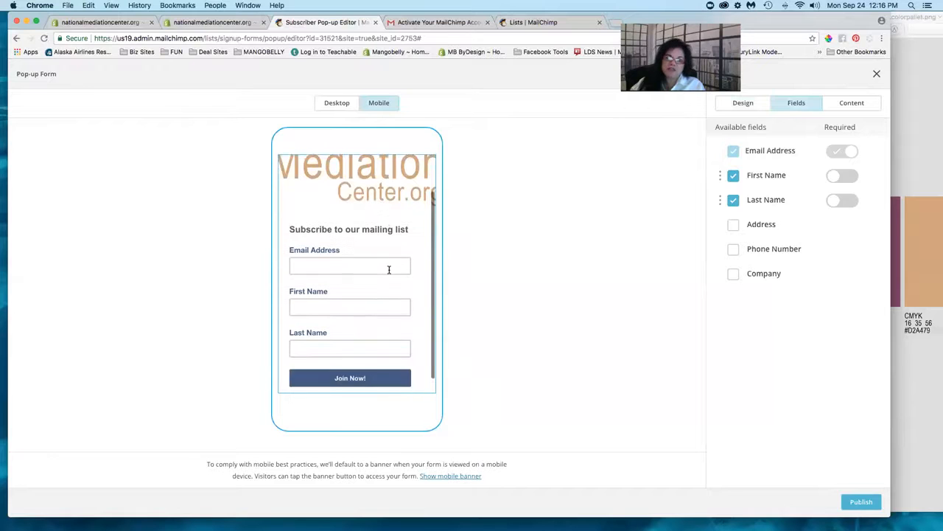
scroll(390, 270, up, 3)
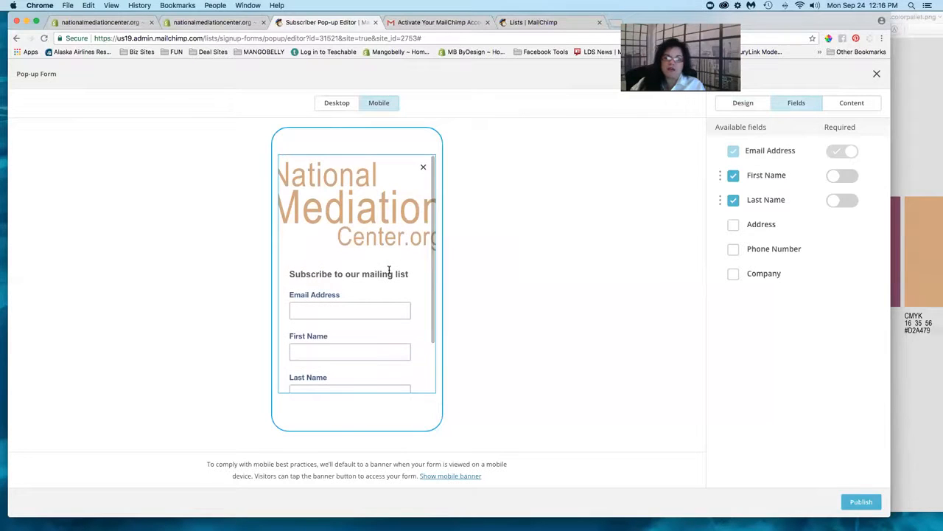
scroll(390, 269, down, 3)
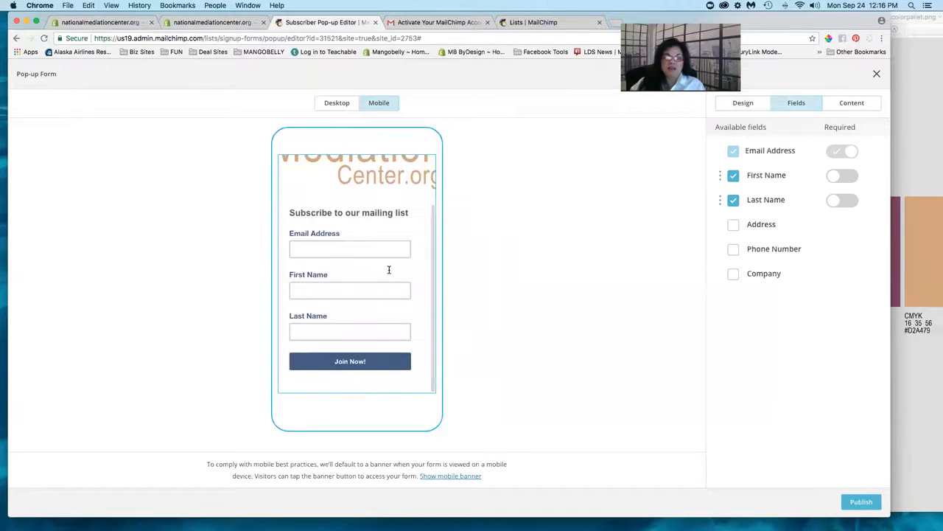
scroll(389, 269, up, 3)
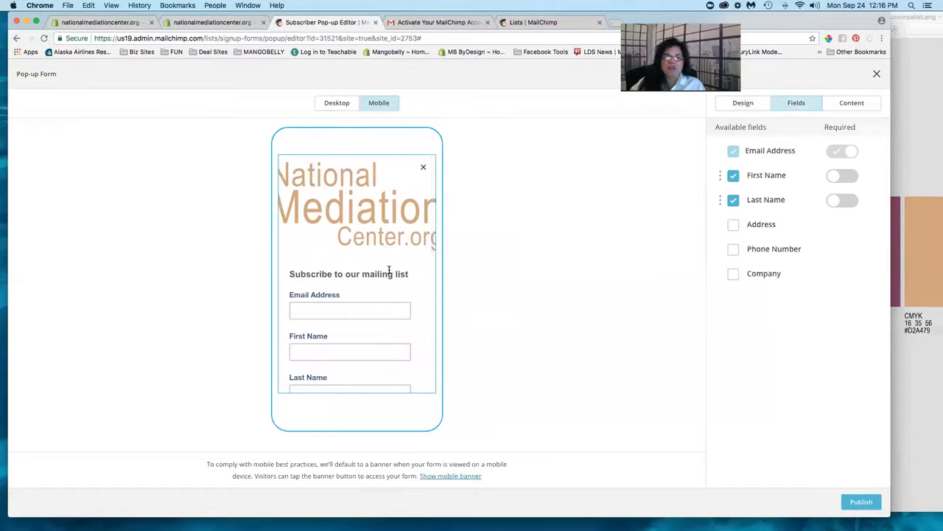
scroll(389, 270, down, 3)
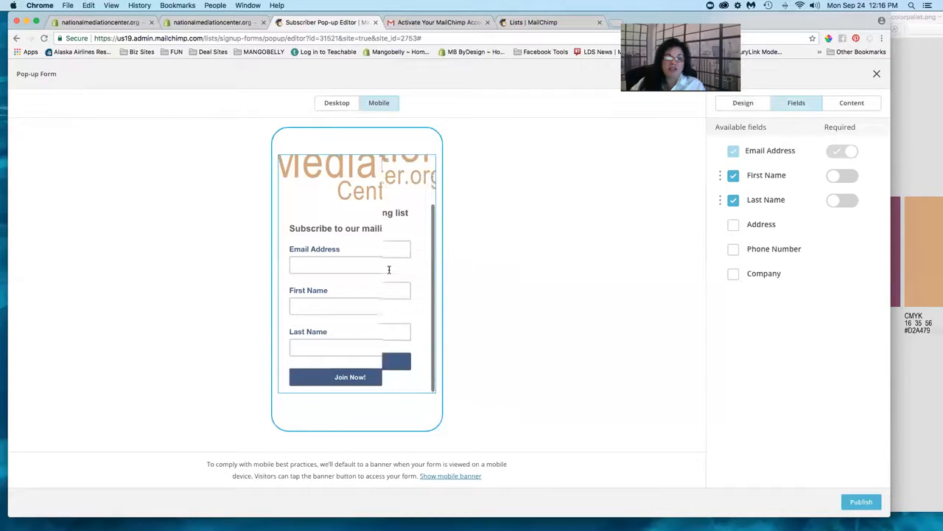
scroll(390, 270, up, 3)
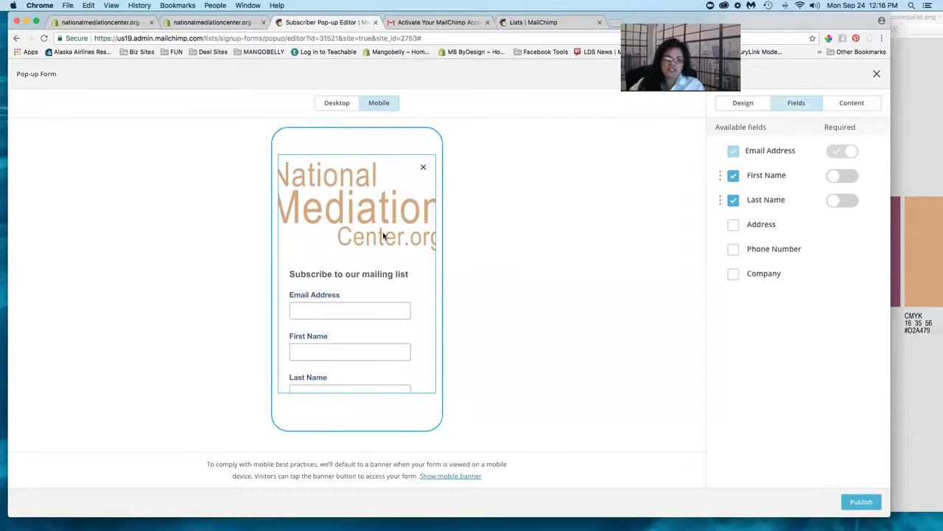
scroll(383, 236, down, 2)
scroll(383, 236, up, 2)
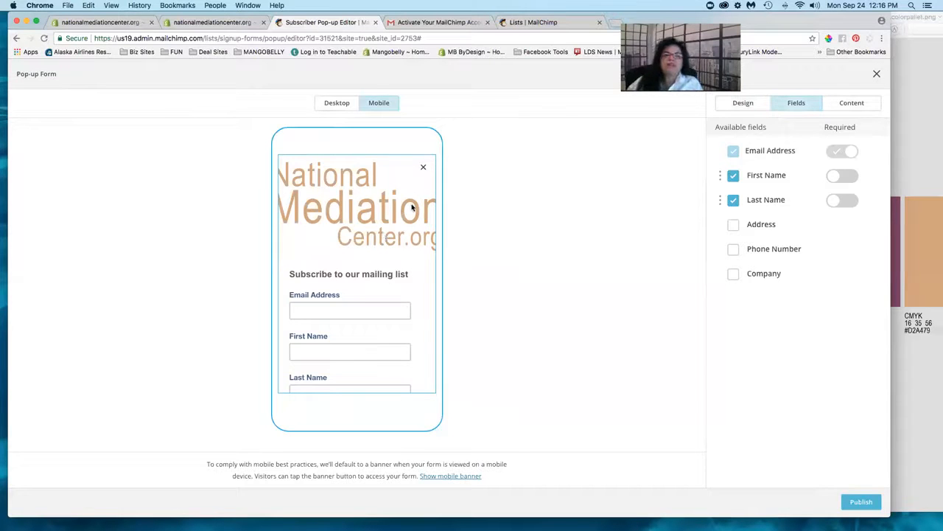
click(339, 105)
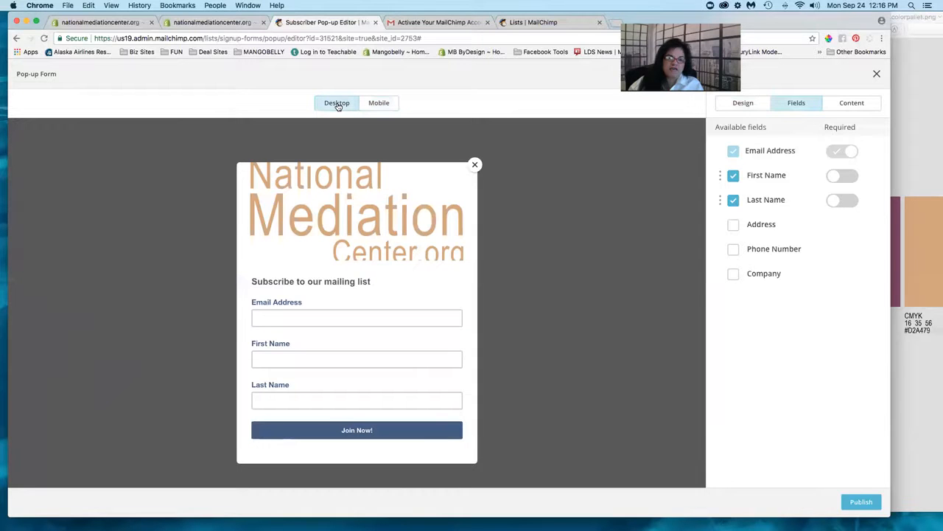
- Back in mobile preview, switch on the Required toggles for First Name and Last Name
click(376, 105)
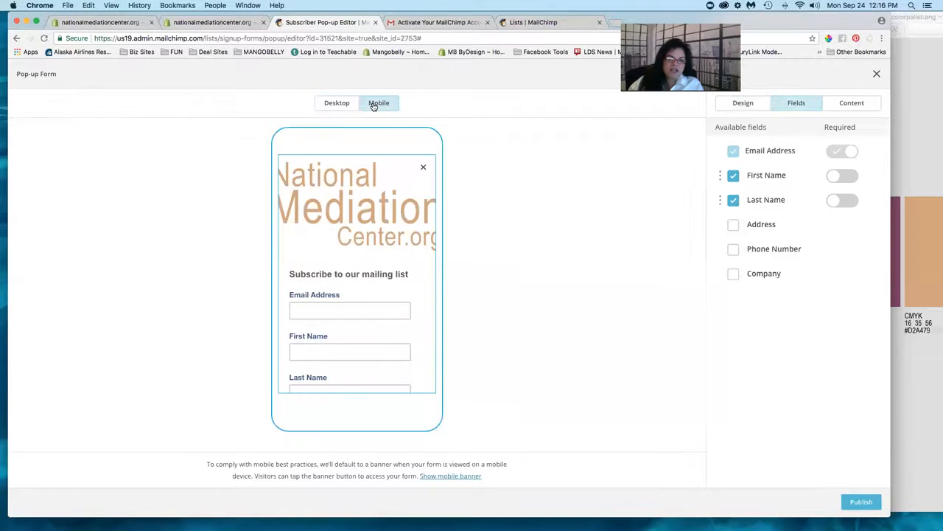
click(839, 179)
click(843, 206)
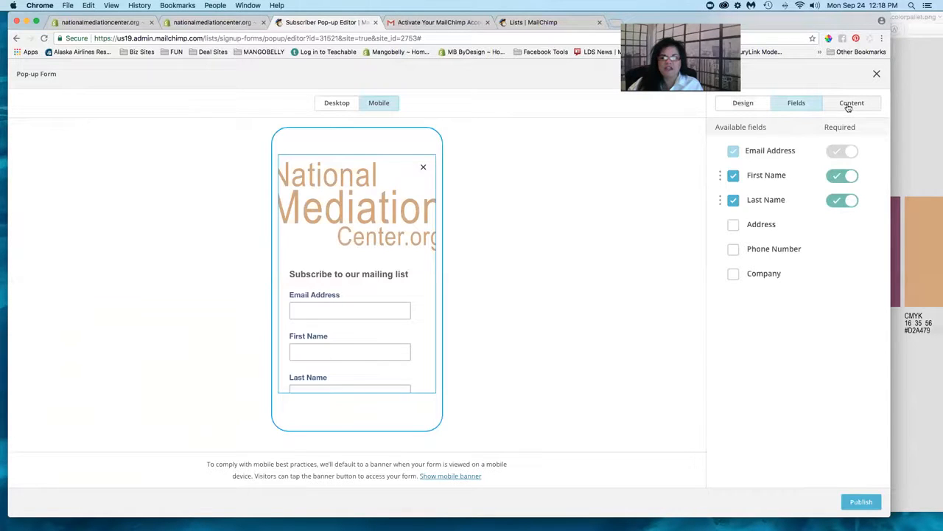
click(846, 177)
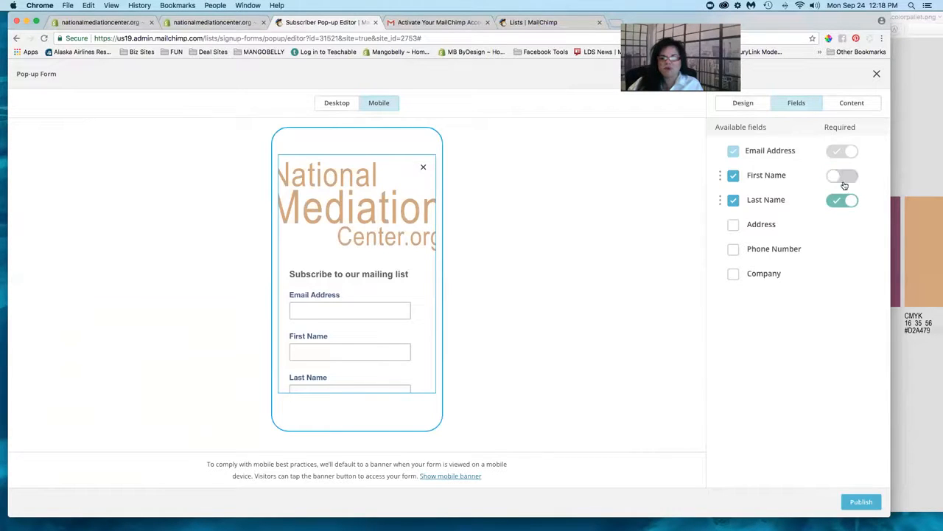
click(846, 203)
click(833, 202)
click(834, 182)
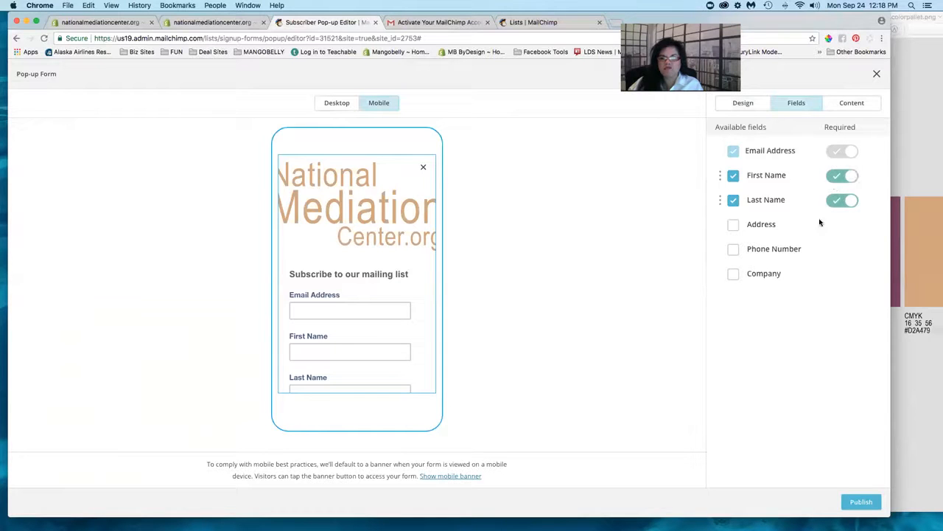
- In the Content settings, turn off Edge to edge for the logo image
click(853, 104)
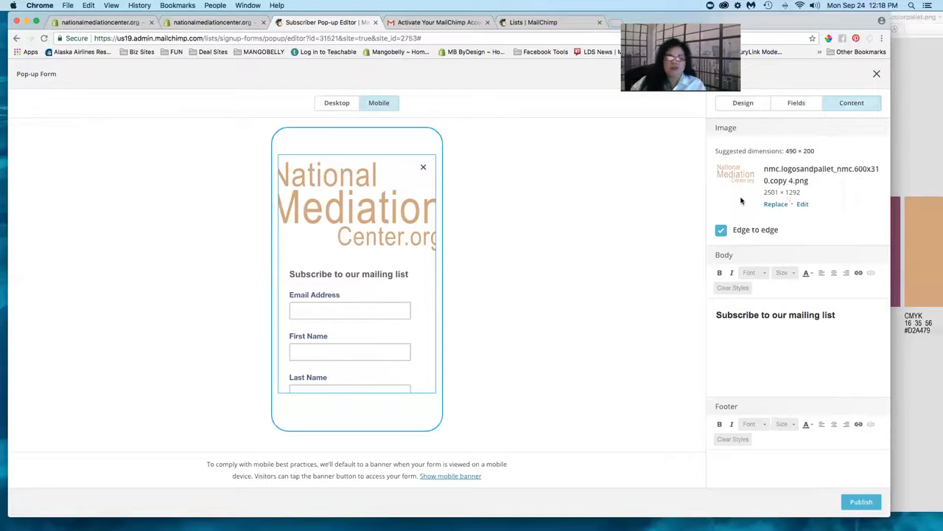
click(803, 204)
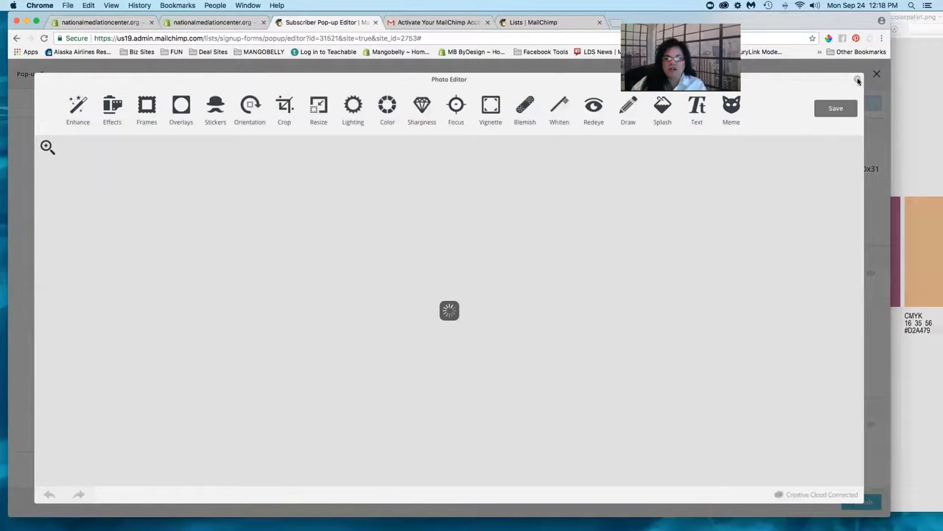
click(858, 80)
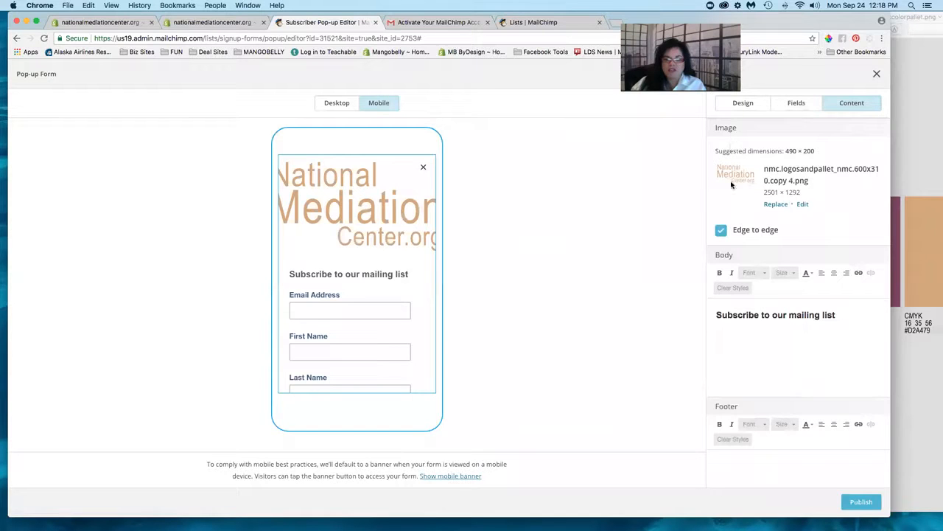
click(721, 233)
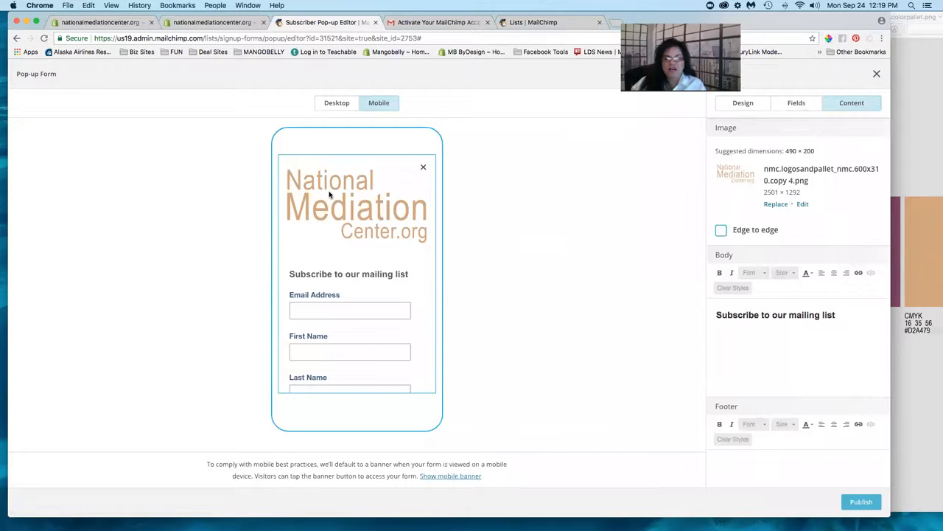
click(723, 230)
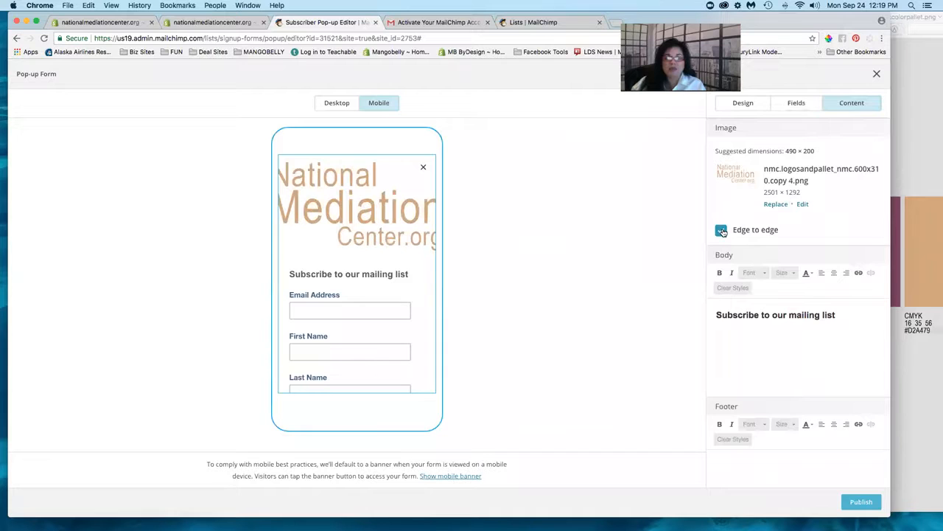
click(722, 231)
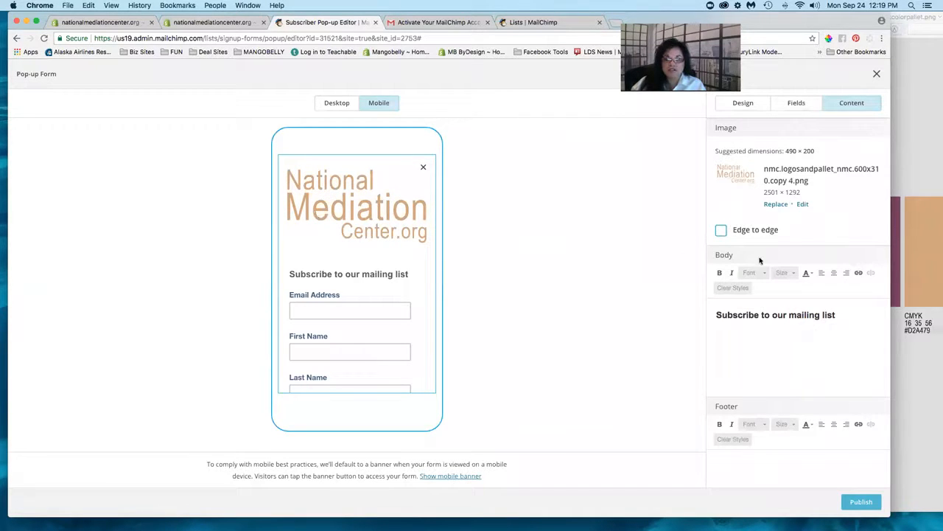
- Replace the 'Subscribe to our mailing list' heading with 'Join now for a discount on your next course!'
scroll(760, 261, down, 2)
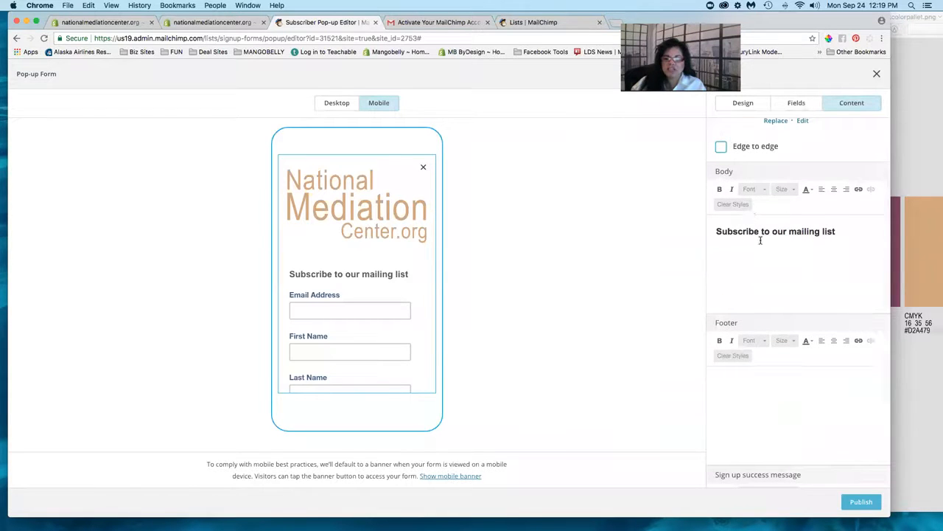
click(753, 232)
triple_click(752, 231)
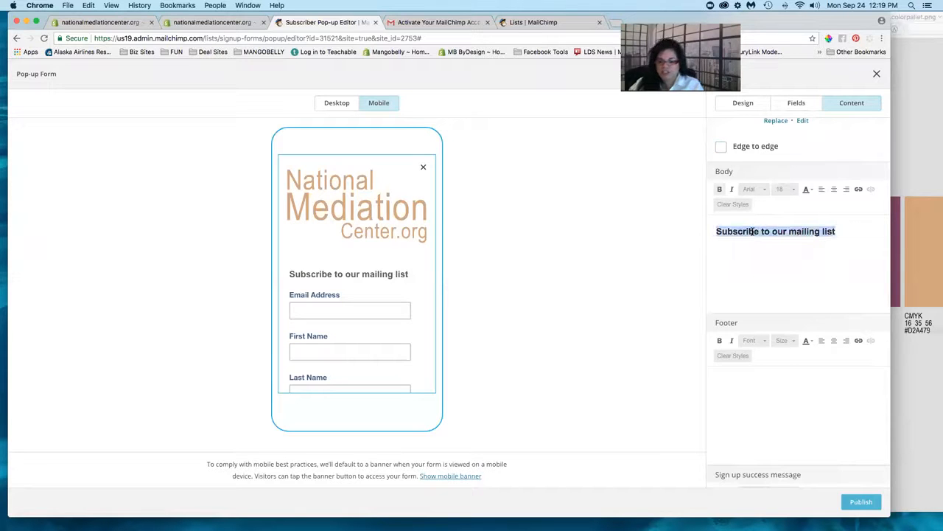
text(Wa)
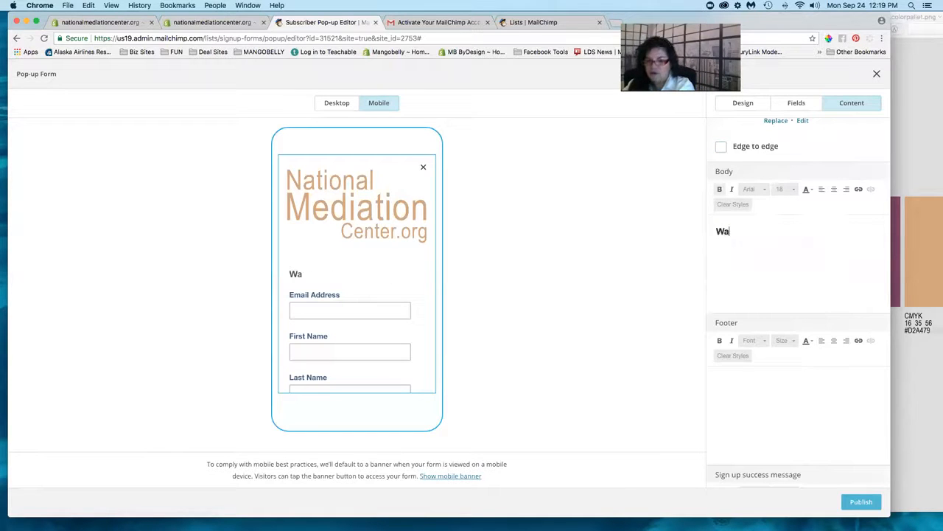
text(nna get the )
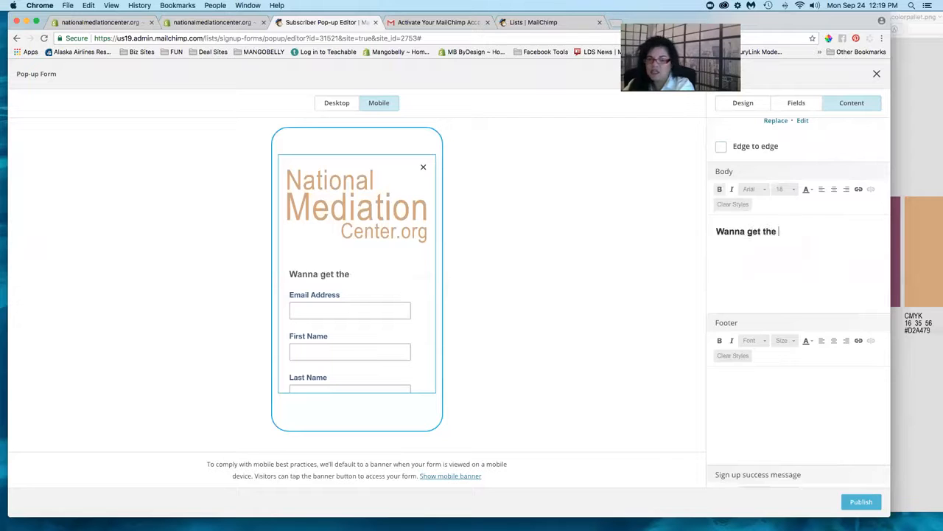
text(inside info)
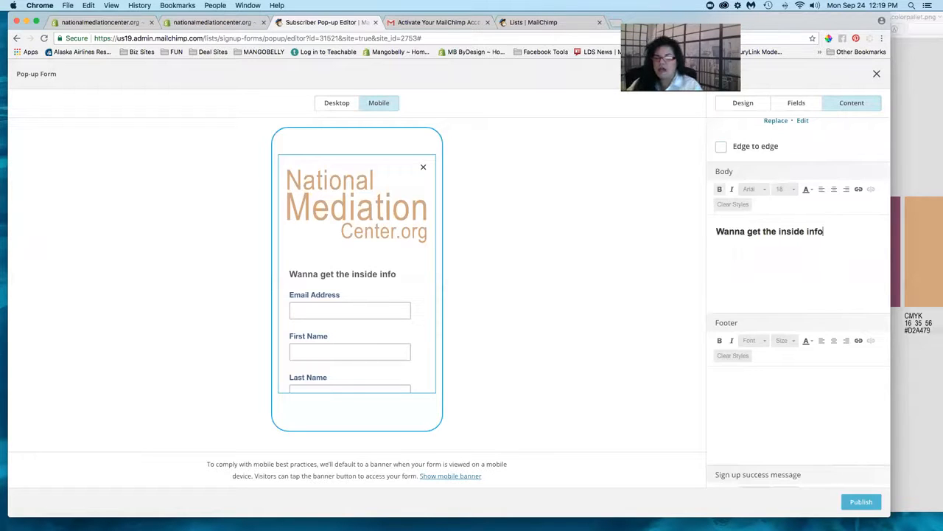
triple_click(754, 232)
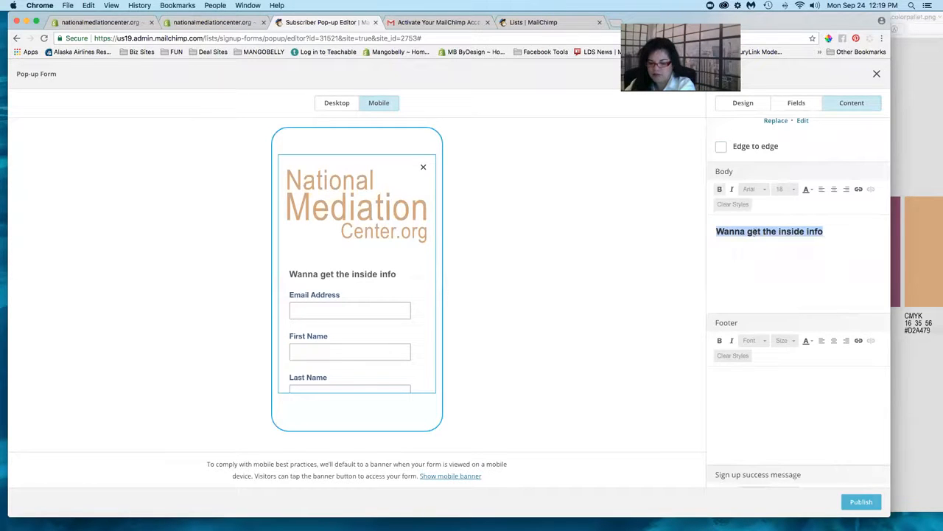
text(Join now for a discount o)
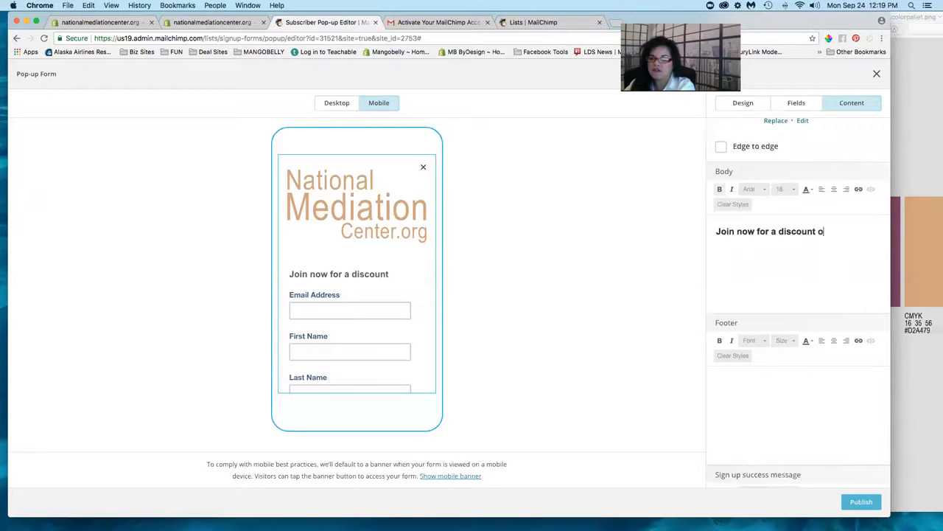
text(n your next)
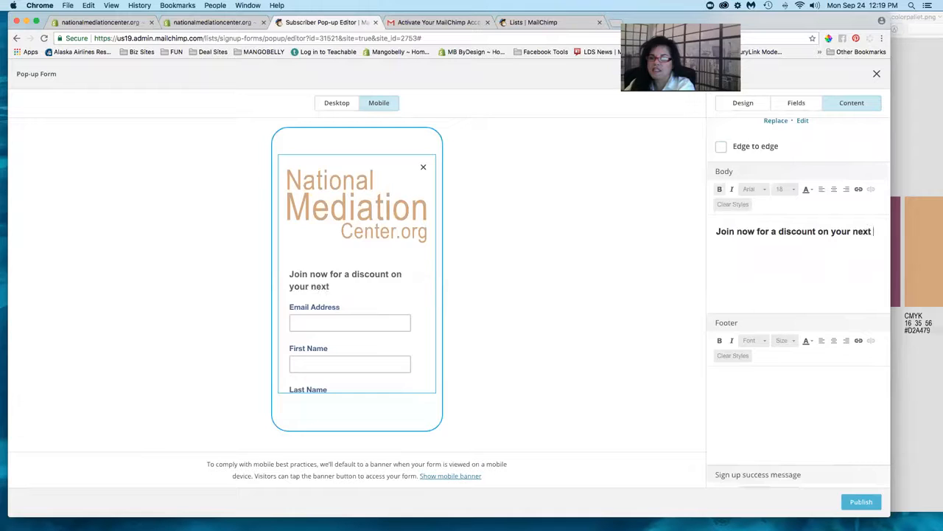
text( course)
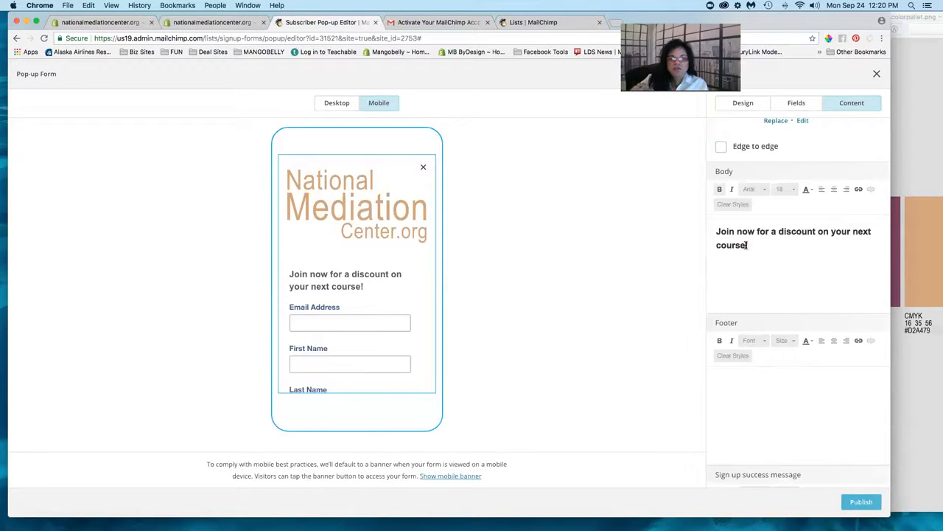
text(!)
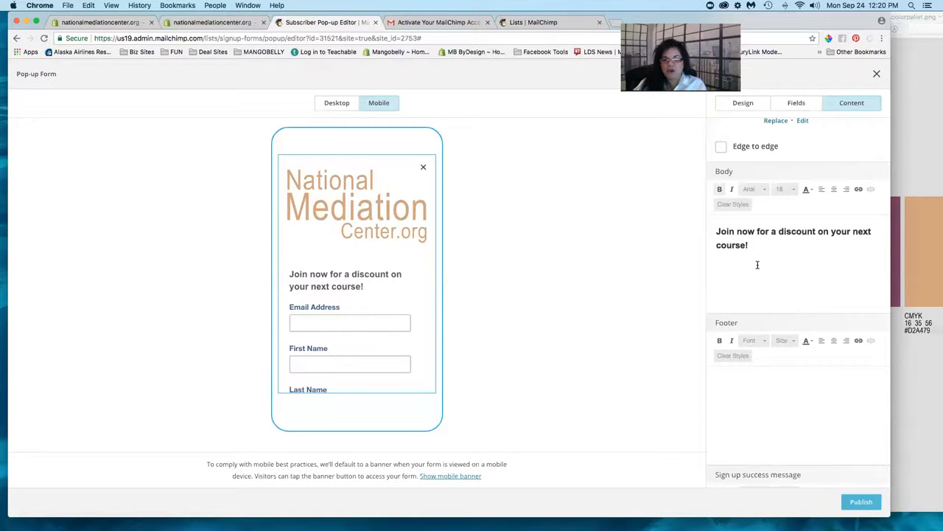
scroll(757, 264, down, 3)
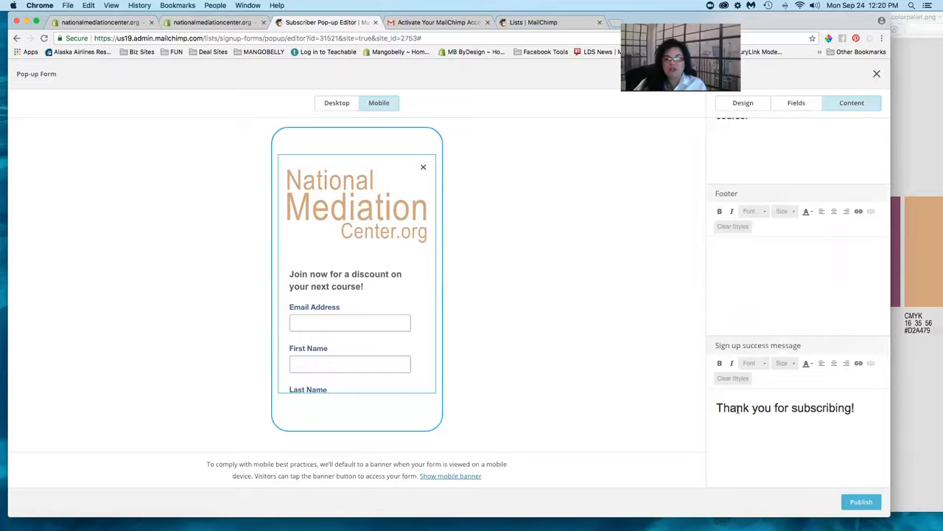
- Scroll the Content panel to Sign up success message and start editing its 'Thank you for subscribing!' text
scroll(737, 409, up, 5)
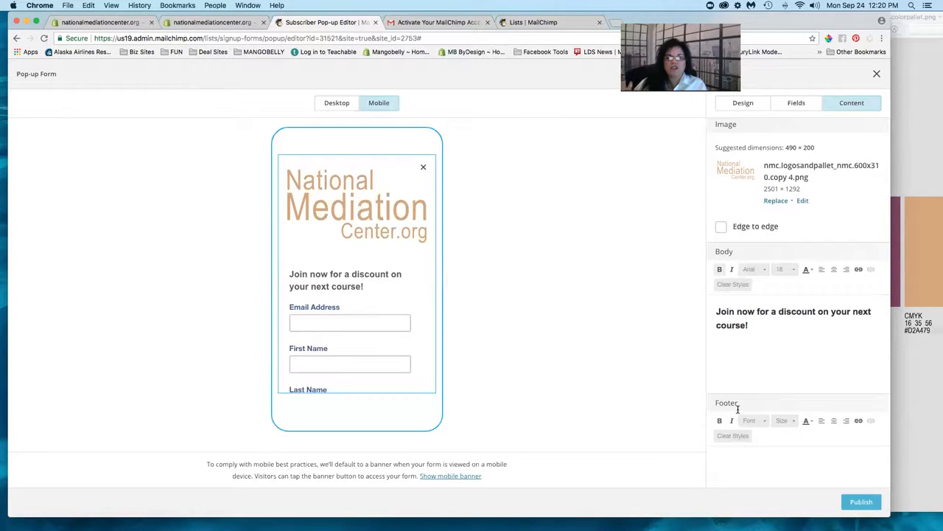
scroll(737, 409, down, 1)
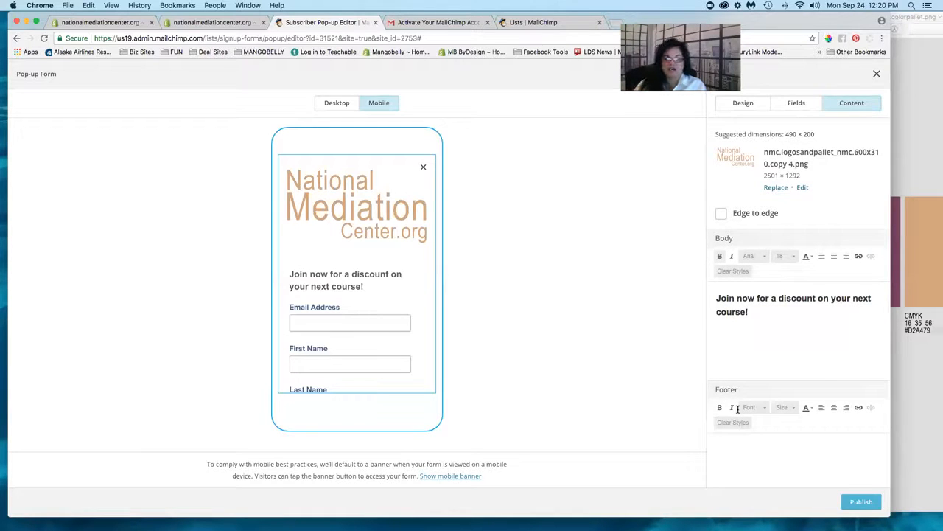
scroll(737, 409, down, 1)
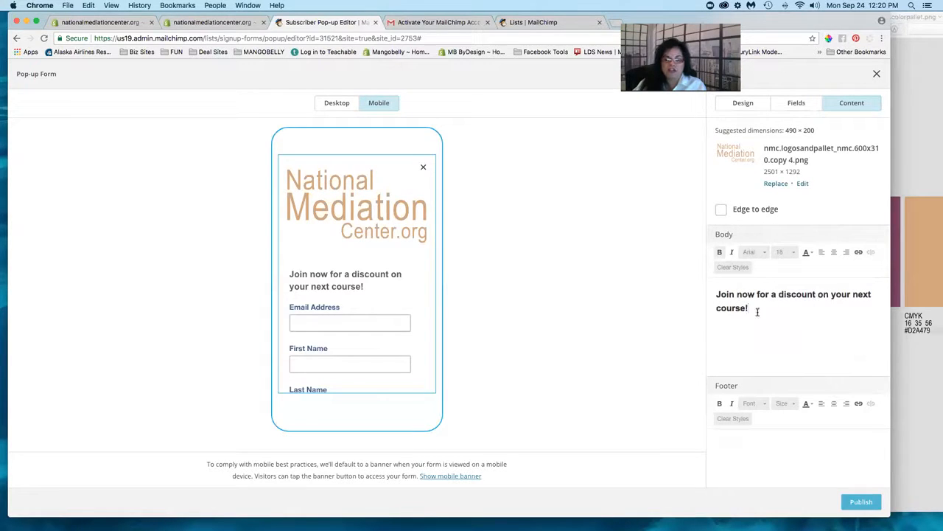
scroll(757, 311, down, 5)
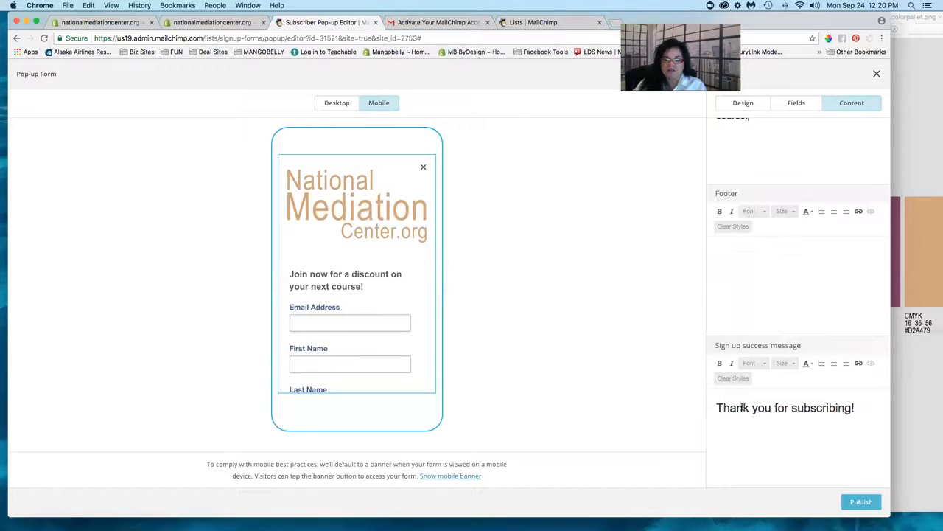
click(853, 406)
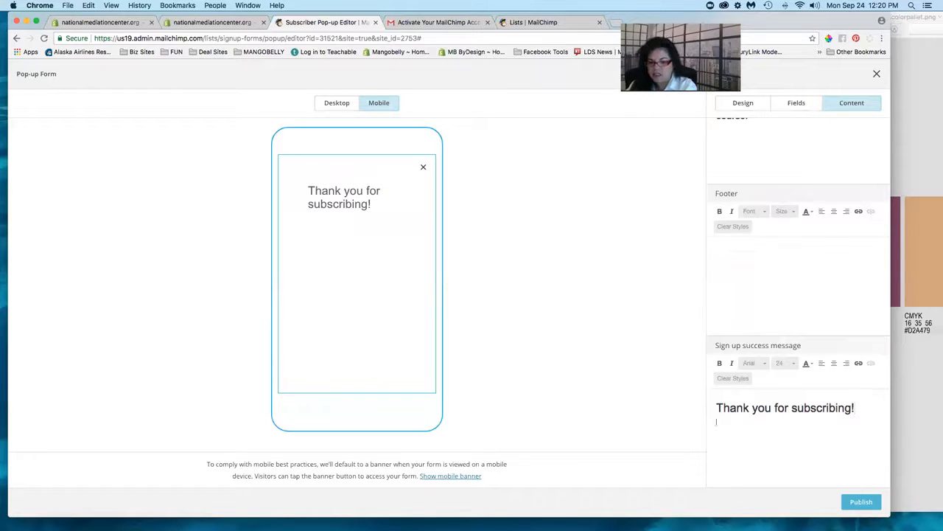
- Type 'Your discount code is:' with the code HAPPYDAY on a new line below the thank-you heading
text(Your)
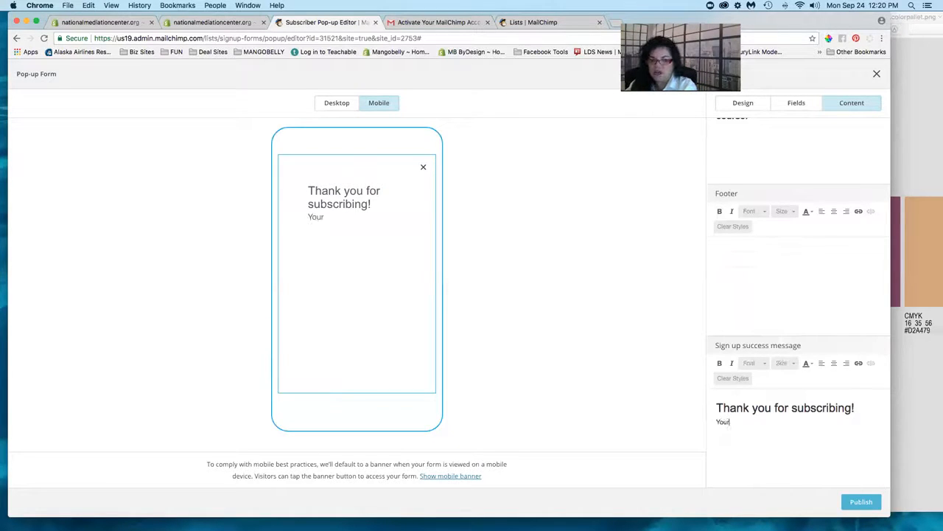
text( discount code is:)
key(Return)
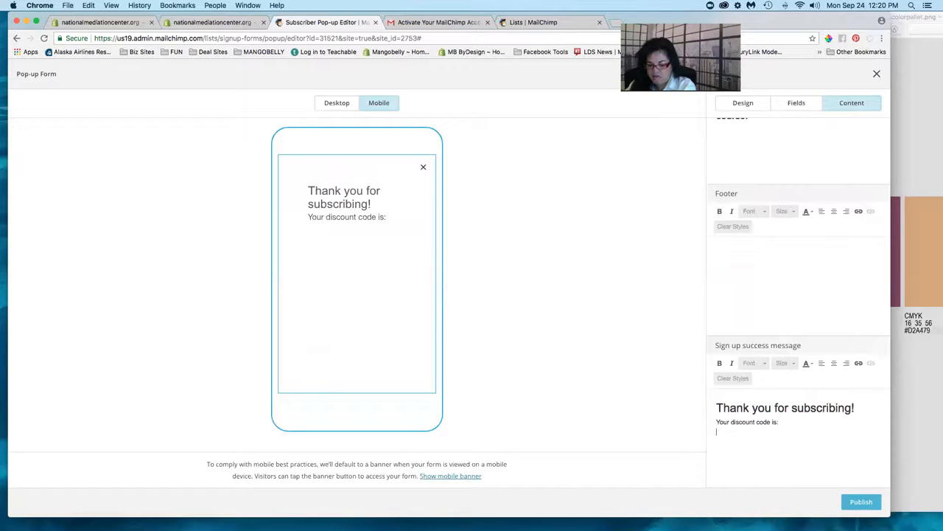
text(HAPPYDAY40)
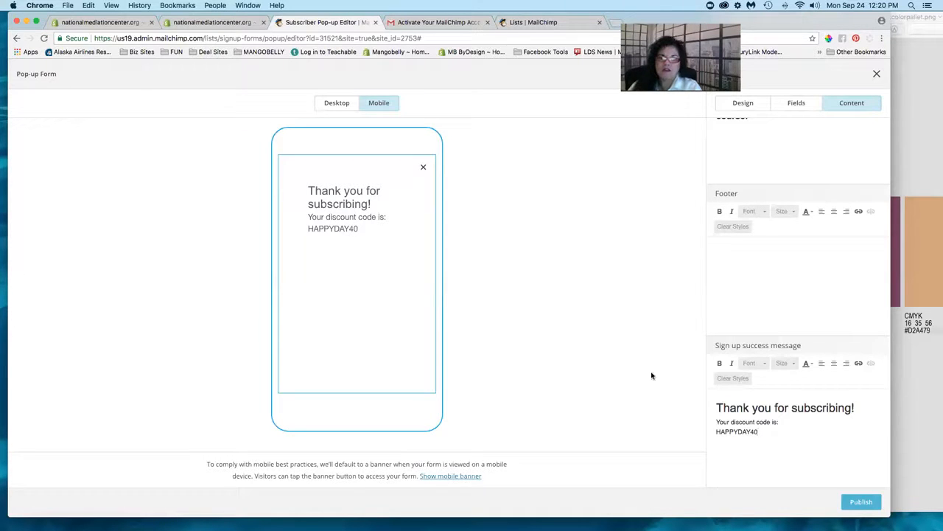
click(327, 217)
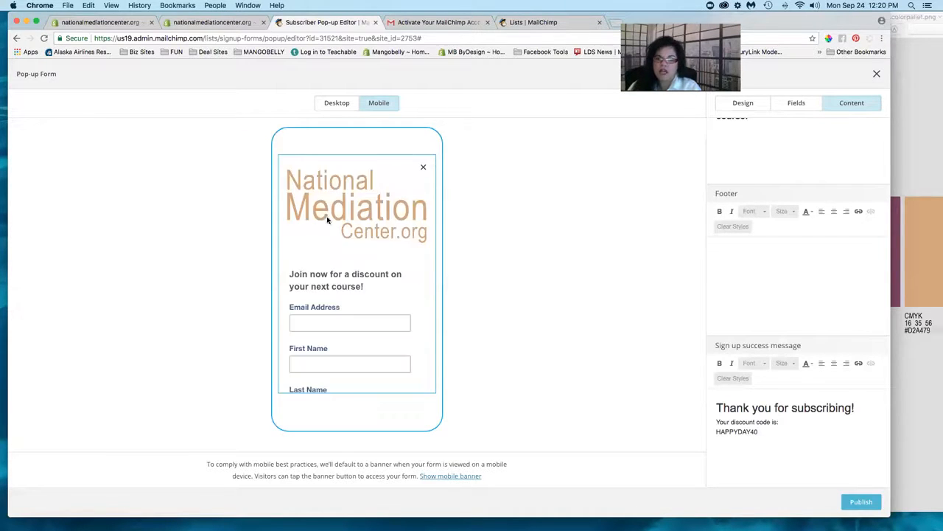
click(765, 430)
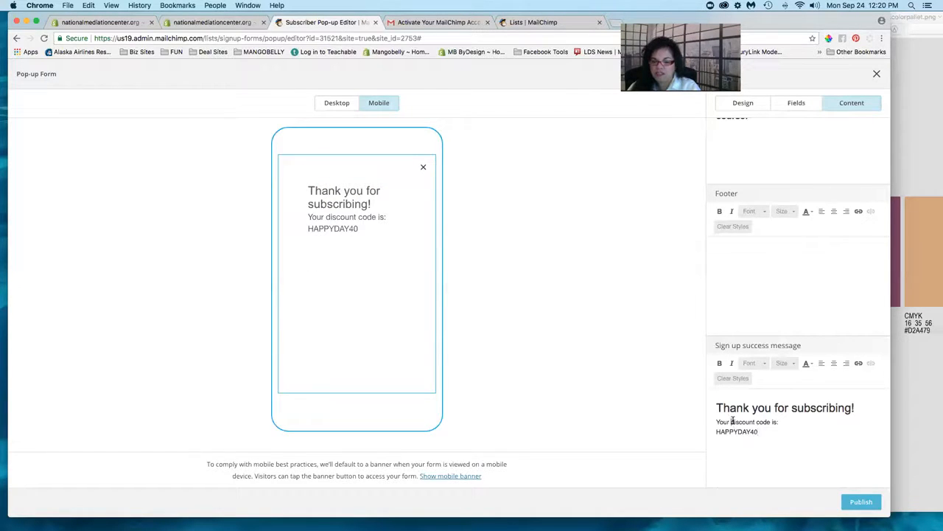
- Reword the line to 'You get 40% off you next course using this code: HAPPYDAY40'
key(BackSpace)
key(BackSpace)
key(BackSpace)
key(BackSpace)
key(BackSpace)
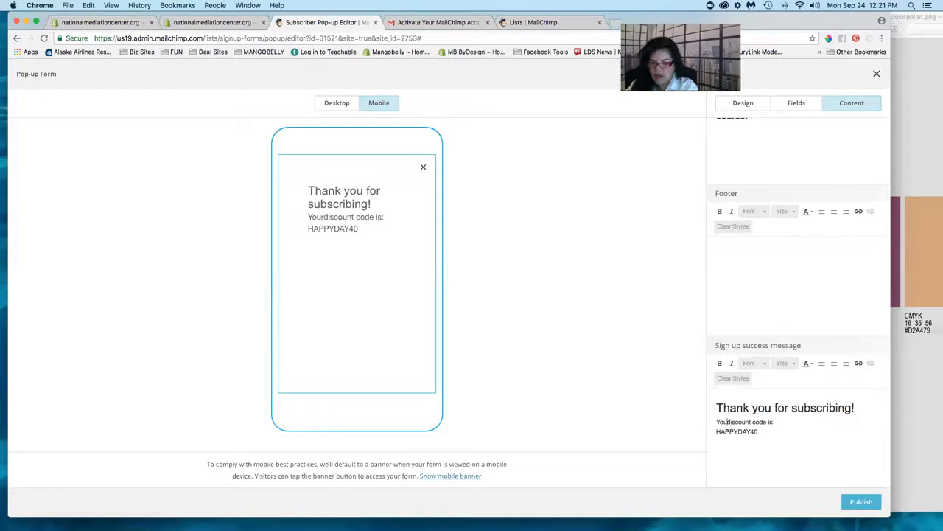
text(YO)
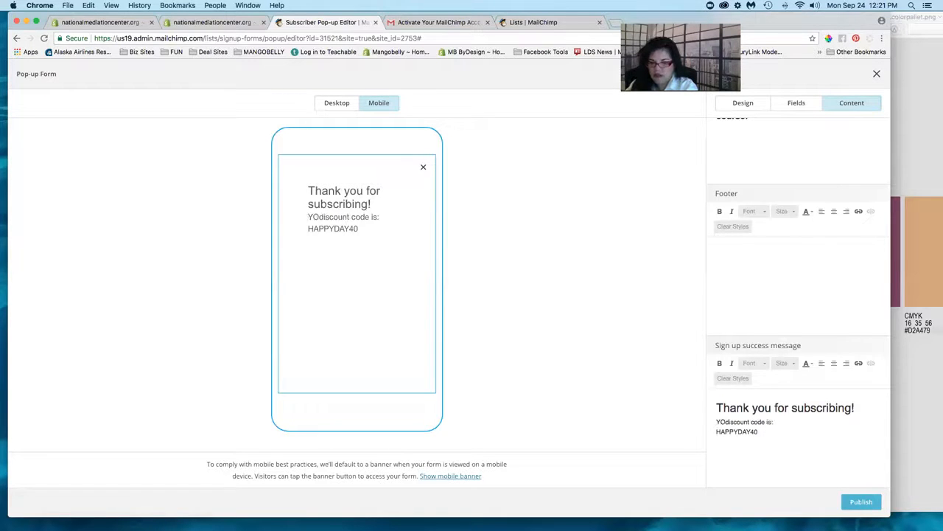
key(BackSpace)
text(OU)
key(BackSpace)
key(BackSpace)
key(BackSpace)
text(ou get 40)
key(BackSpace)
text(% off you next course u)
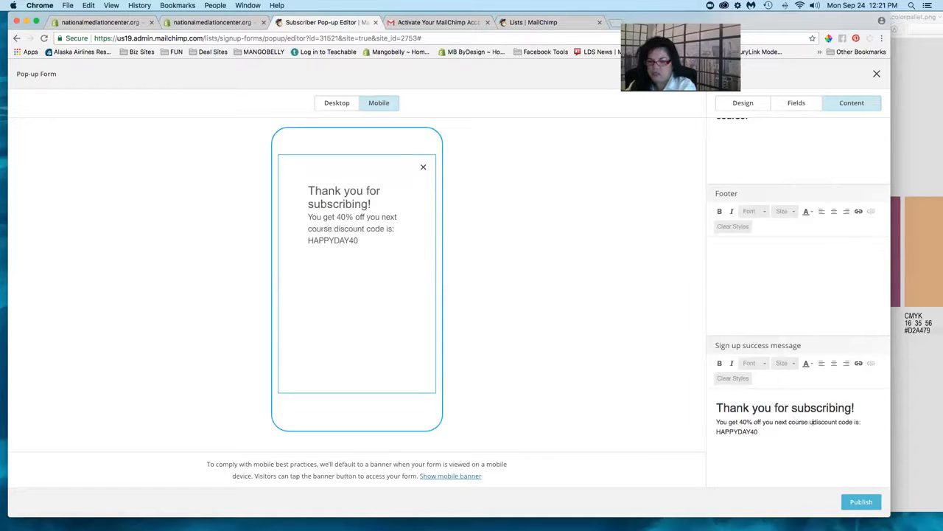
text(sig)
key(BackSpace)
text(ng this c)
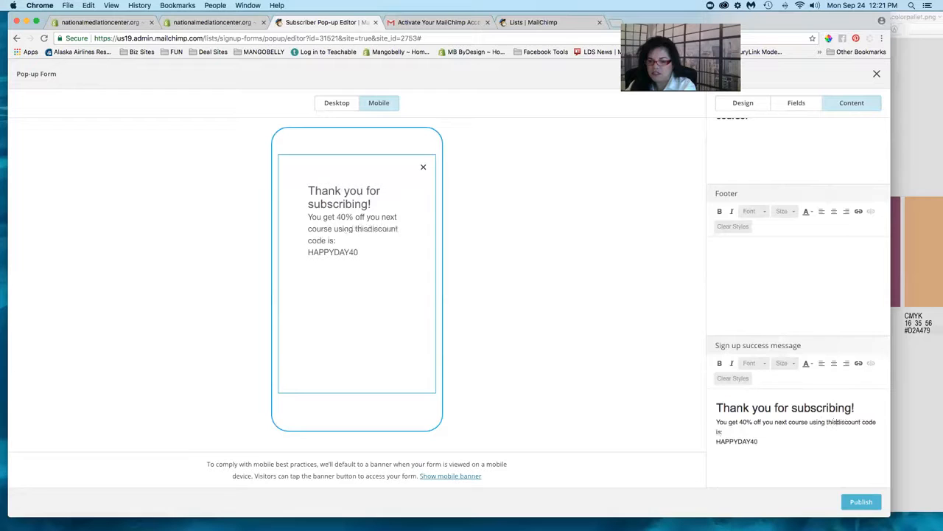
text(ode)
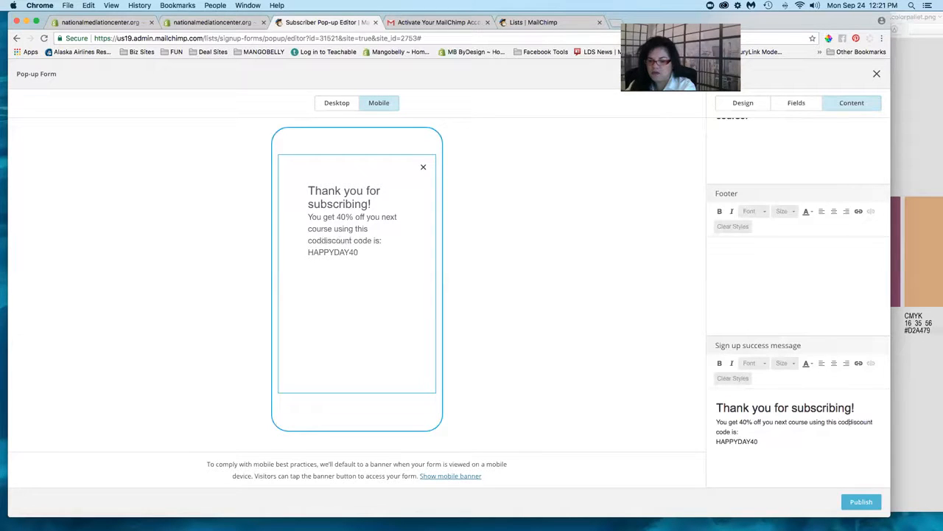
shift+click(735, 433)
key(BackSpace)
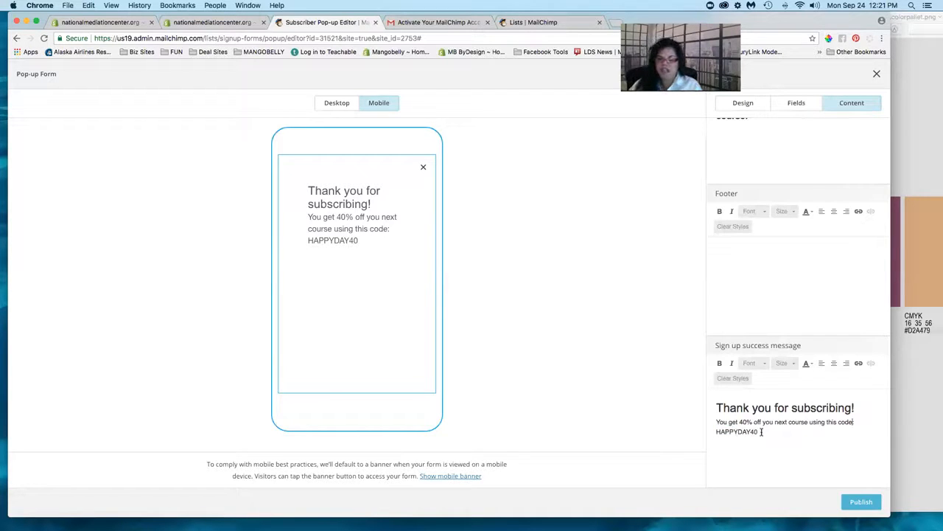
- Bring the signup form back into preview and arrange the colour palette beside the browser
scroll(753, 407, up, 3)
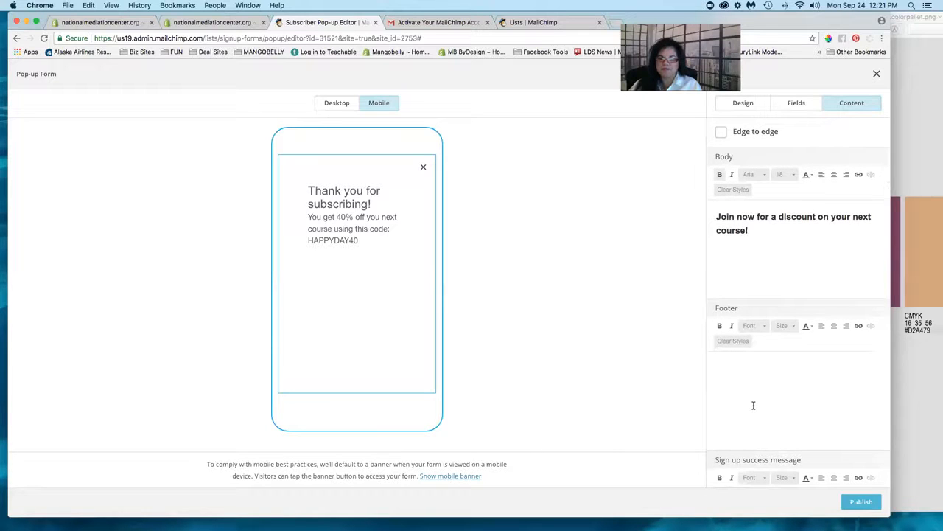
scroll(753, 405, up, 1)
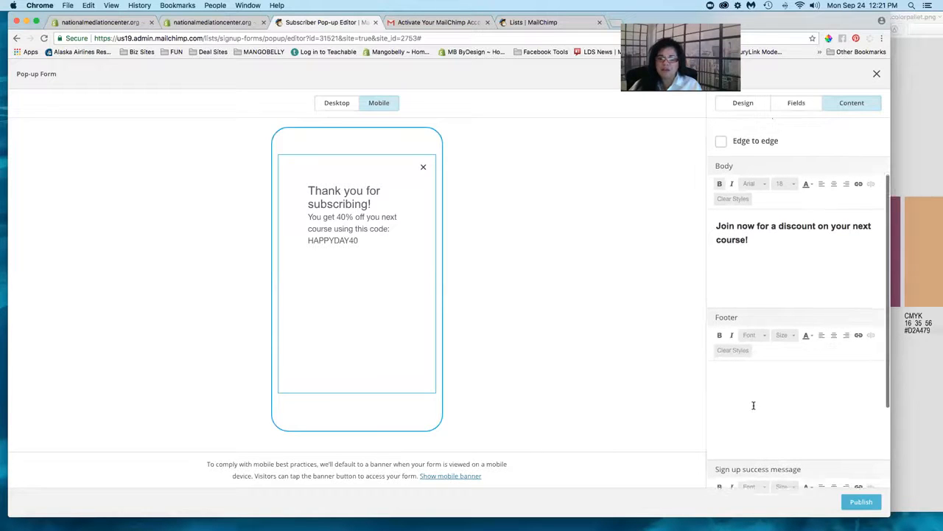
click(755, 237)
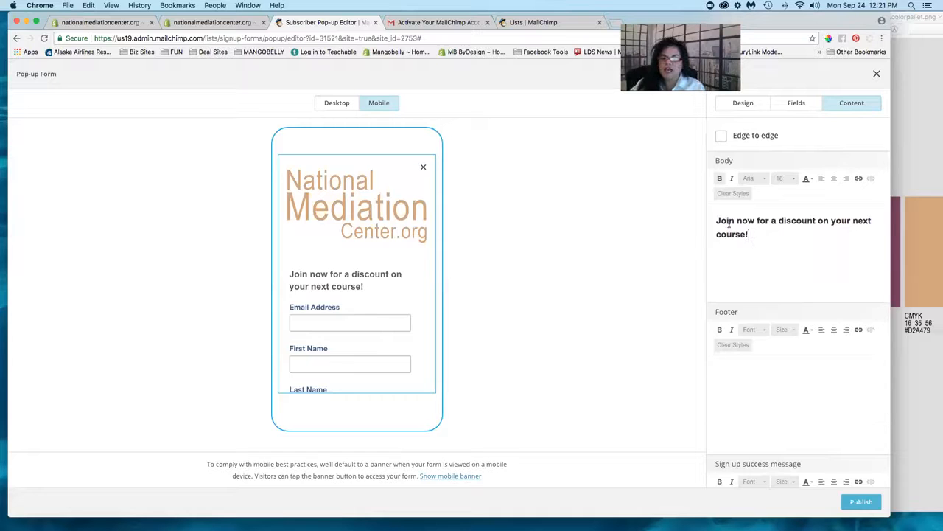
scroll(729, 221, up, 3)
scroll(728, 221, down, 1)
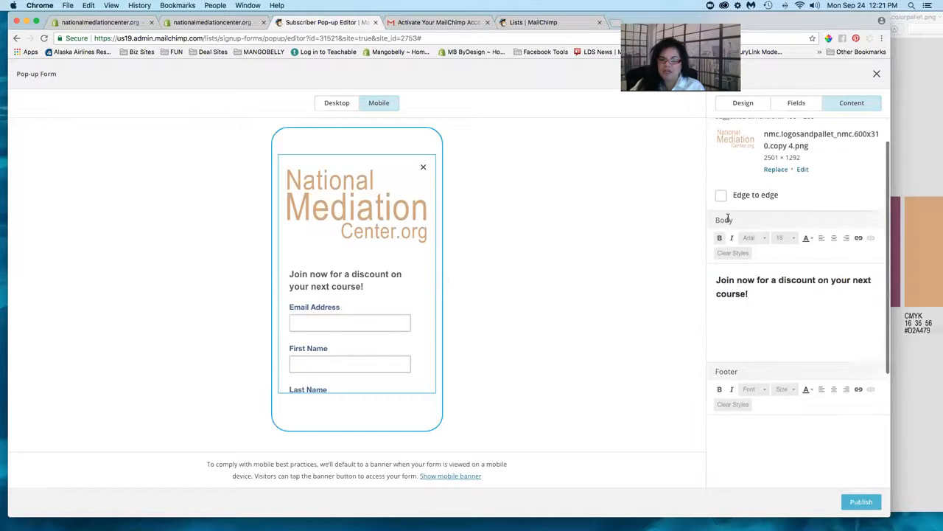
triple_click(717, 267)
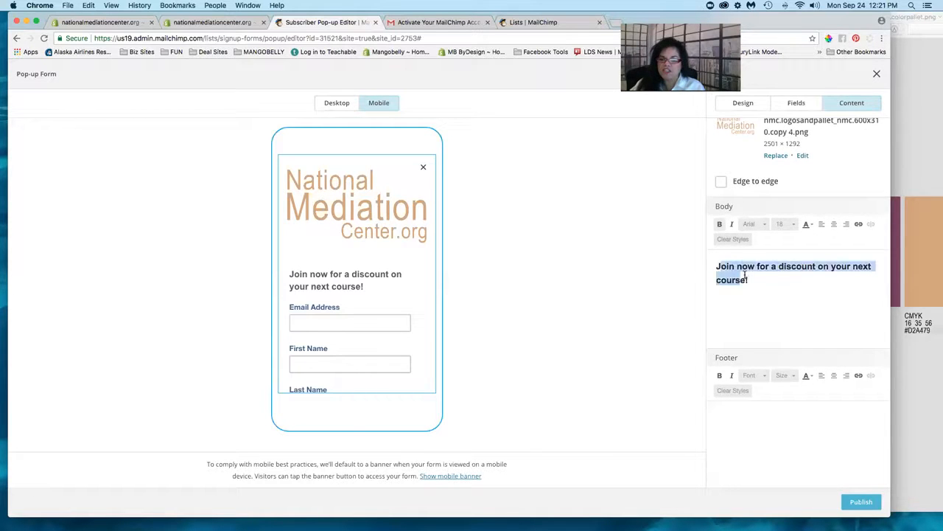
click(717, 266)
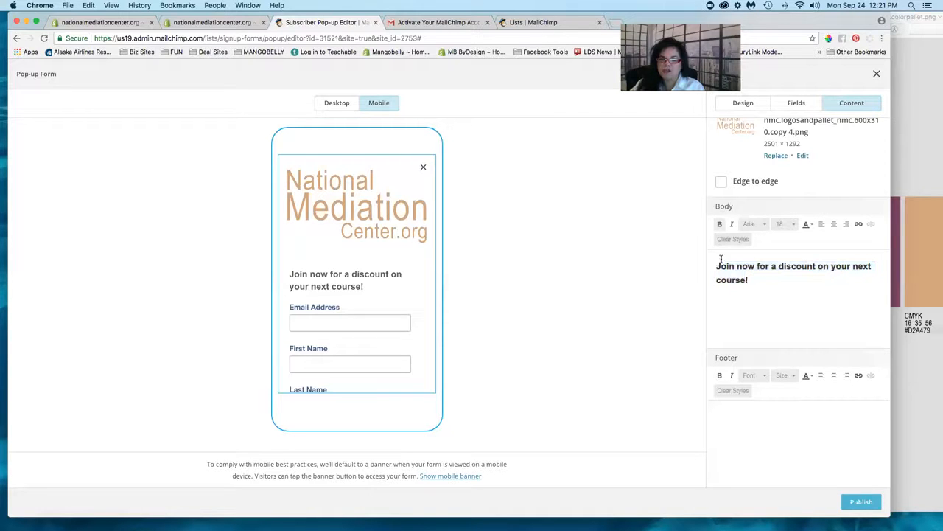
drag(781, 27, 701, 27)
click(861, 22)
drag(847, 23, 767, 24)
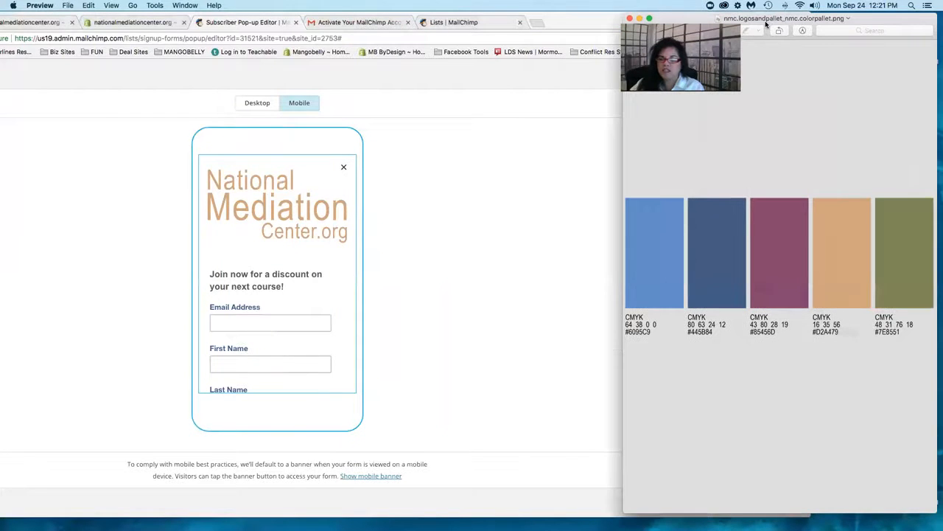
click(597, 23)
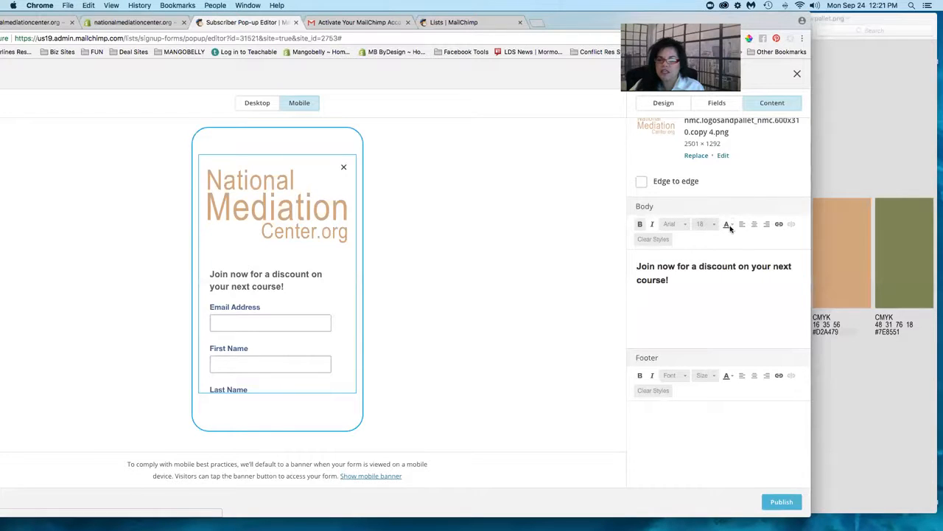
- Colour the body heading olive using custom hex #7E8551
triple_click(708, 268)
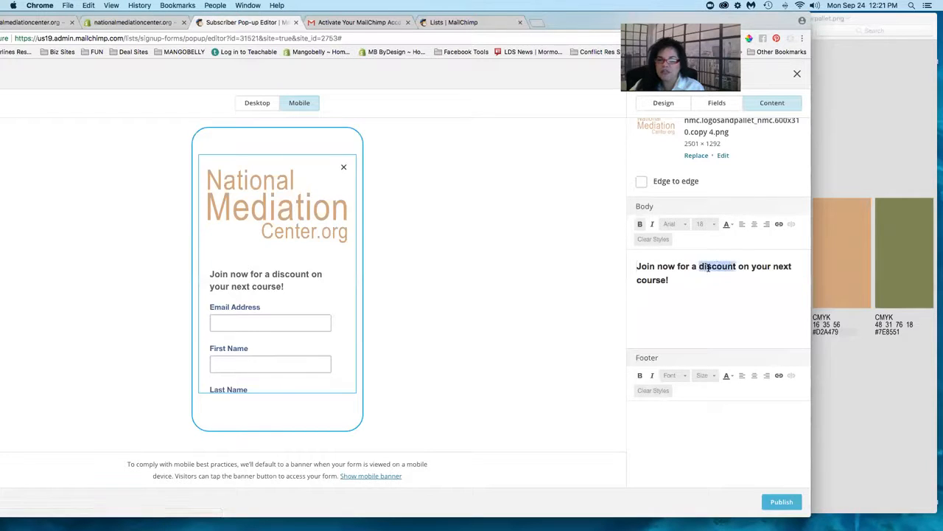
click(727, 224)
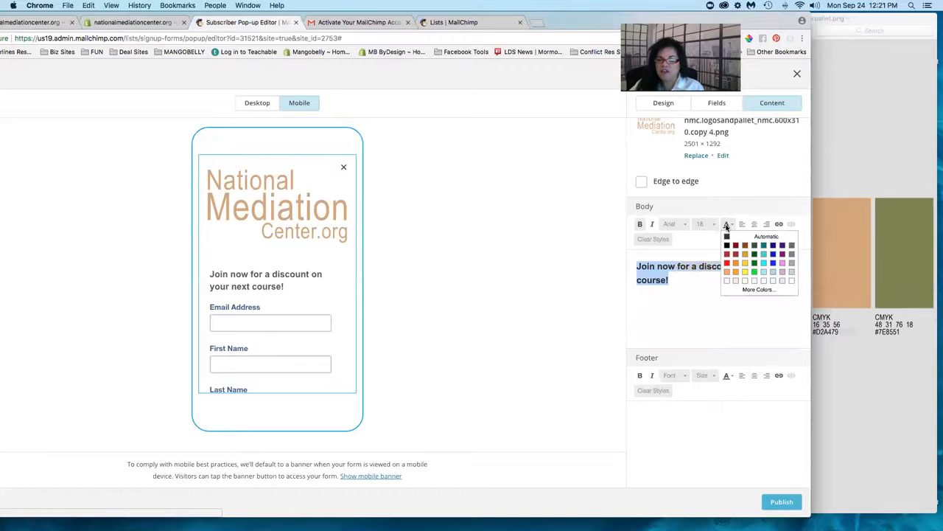
click(746, 292)
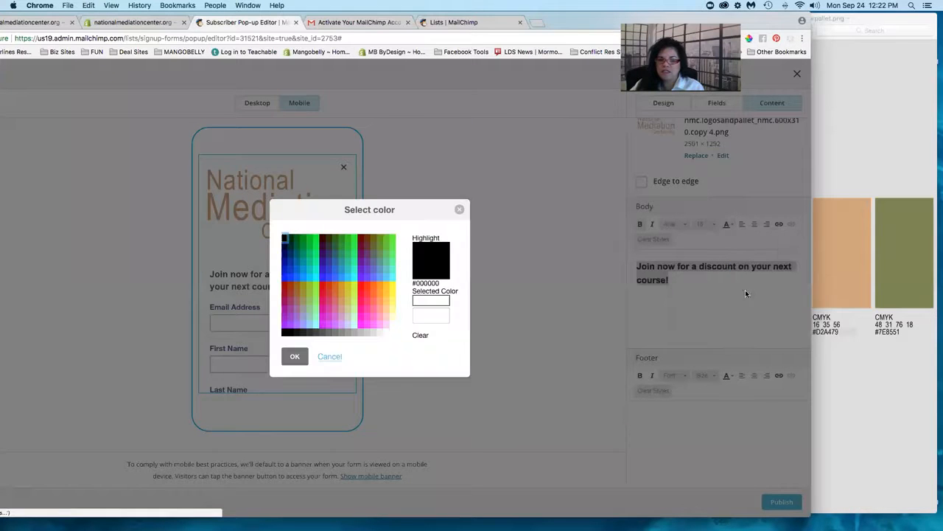
click(420, 316)
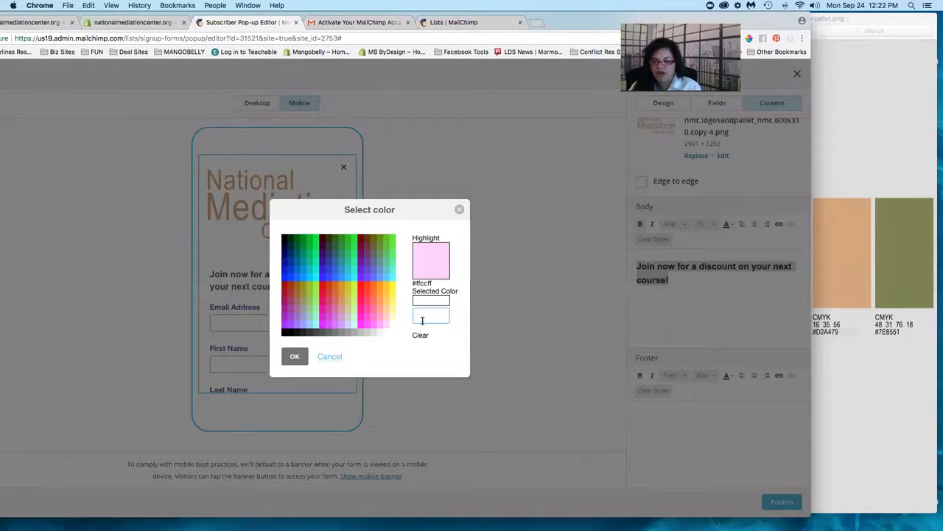
text(#7E)
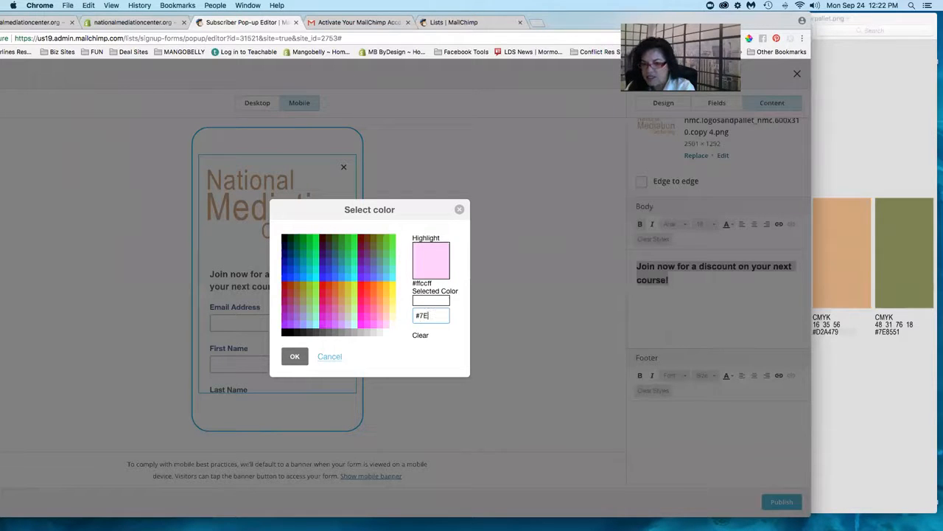
text(855)
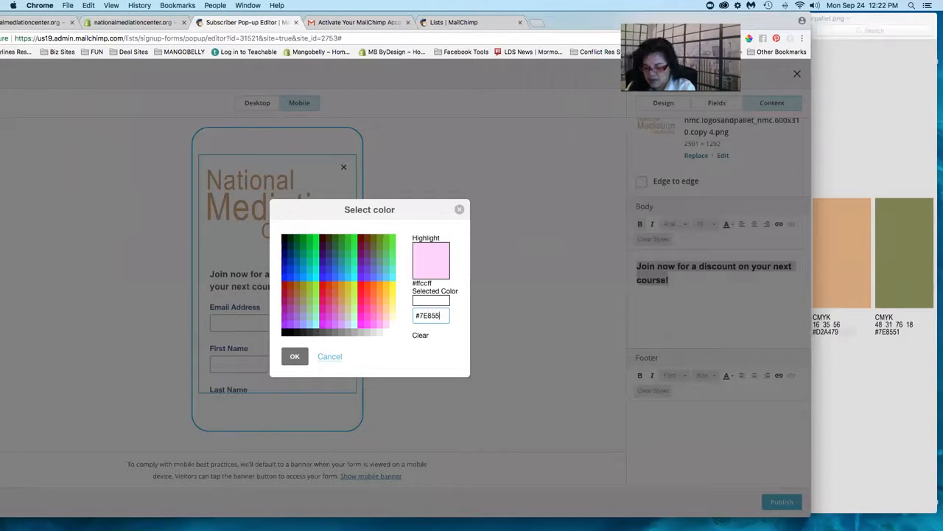
text(1)
key(Tab)
click(295, 357)
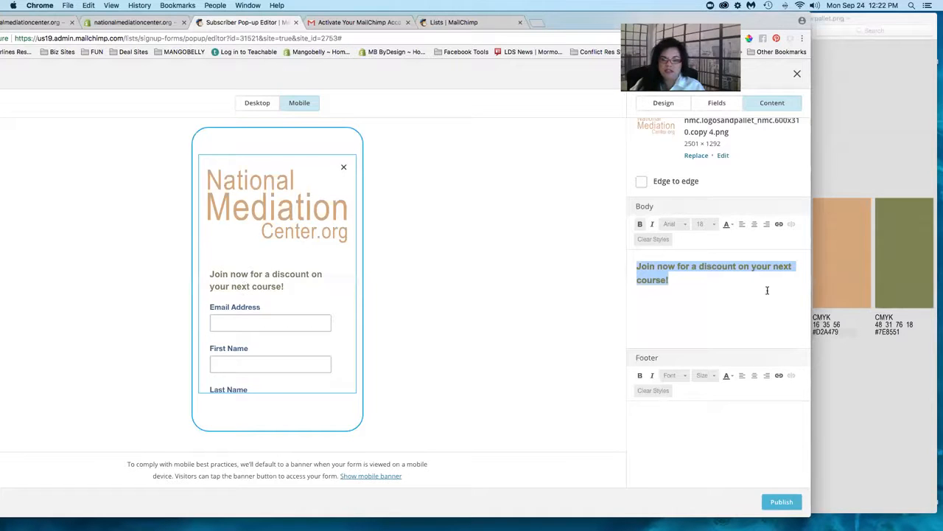
click(743, 300)
- Write the footer line promising cool tips on dealing with issues in the workplace
scroll(742, 301, down, 3)
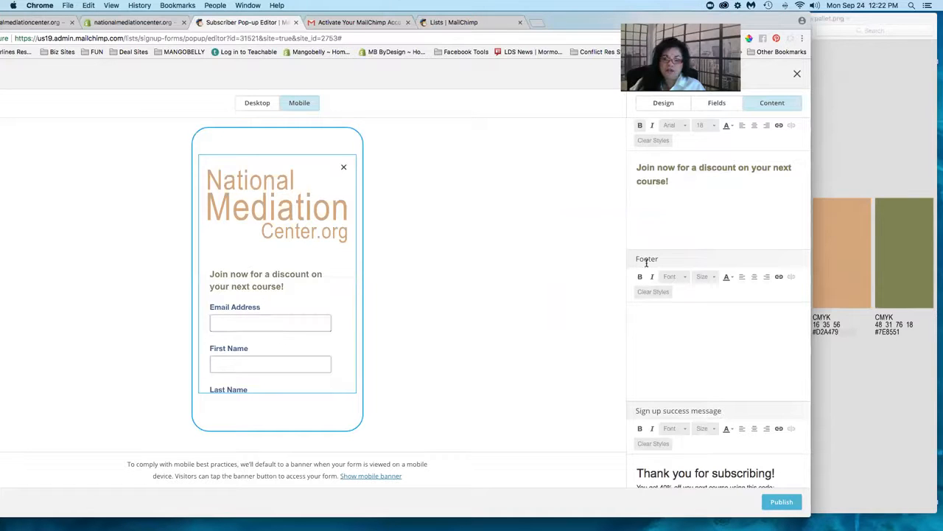
scroll(278, 297, down, 3)
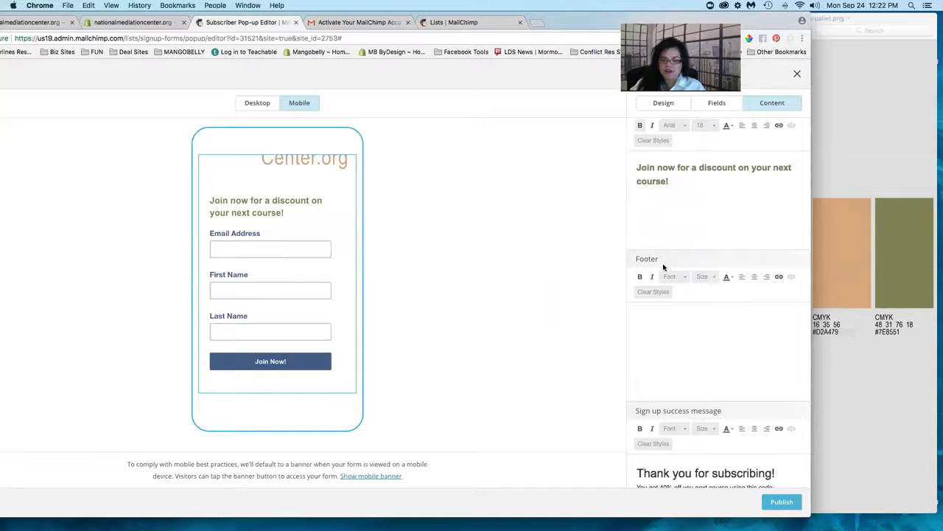
click(672, 309)
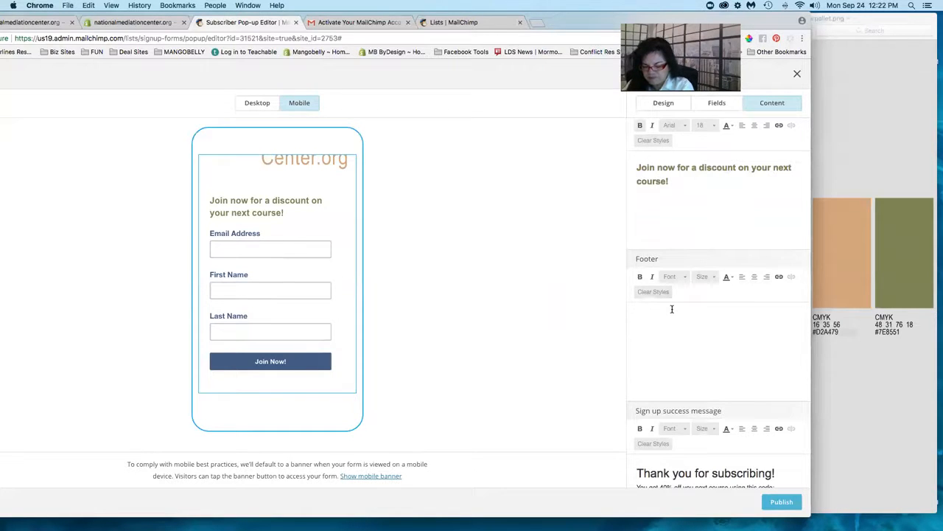
text(Oh yeah,)
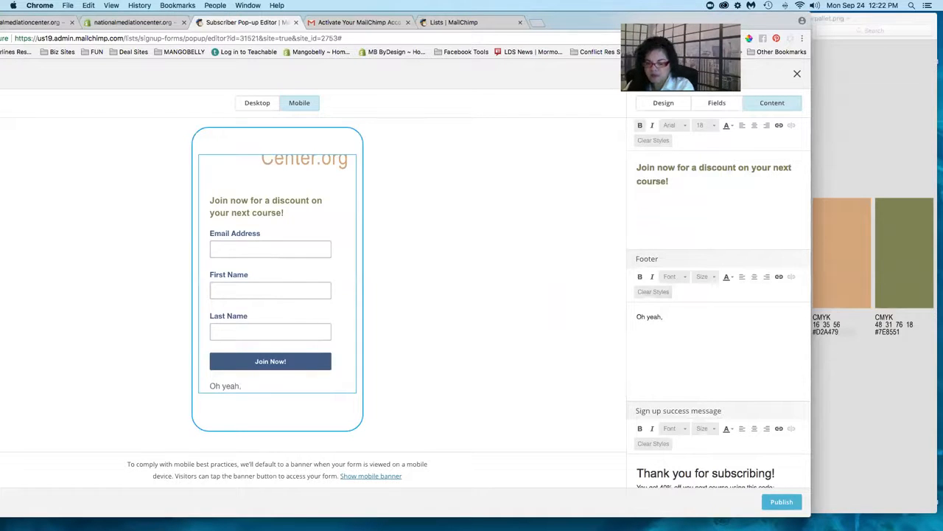
text( we're)
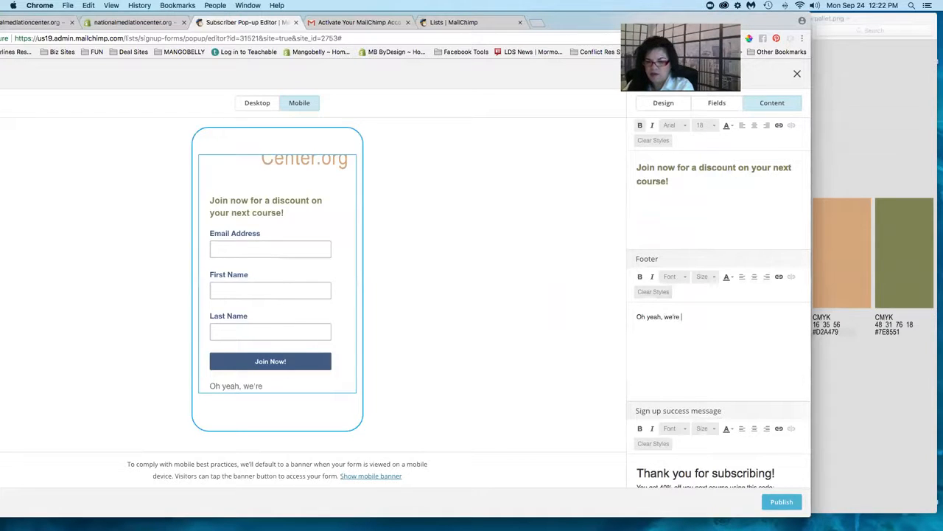
text( going to sen)
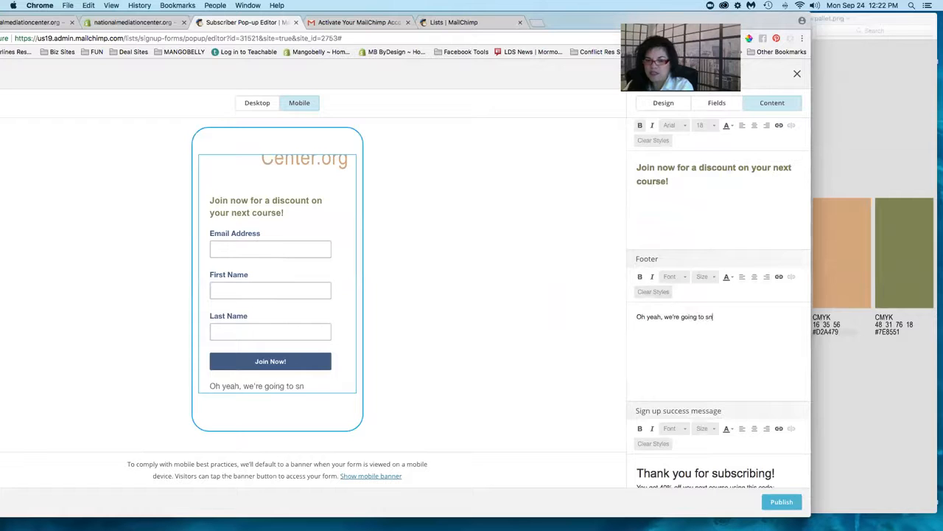
text(d you )
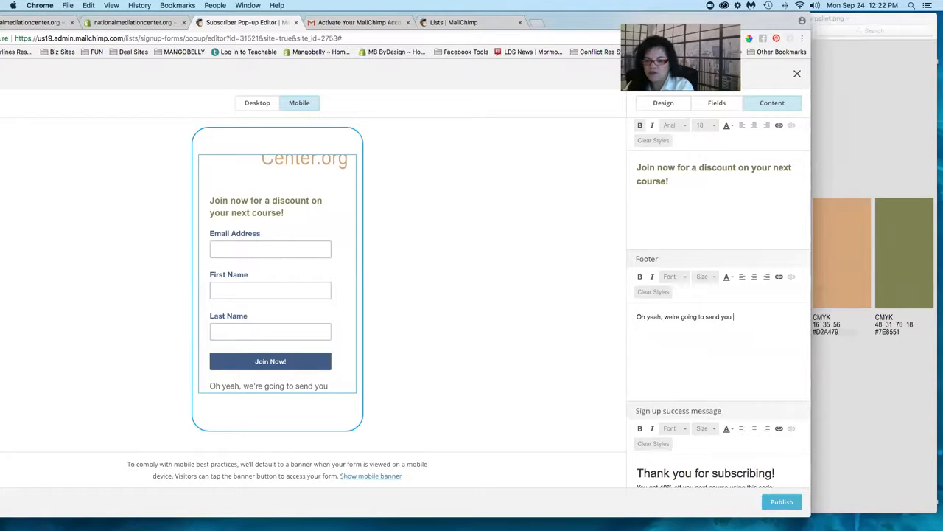
text(cool tips on how to deal with)
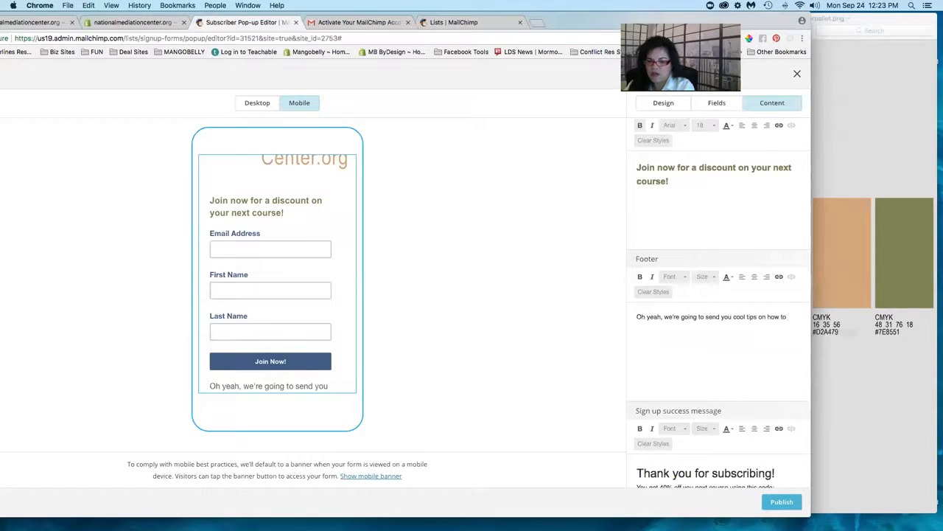
text(e insues in the workplace!!)
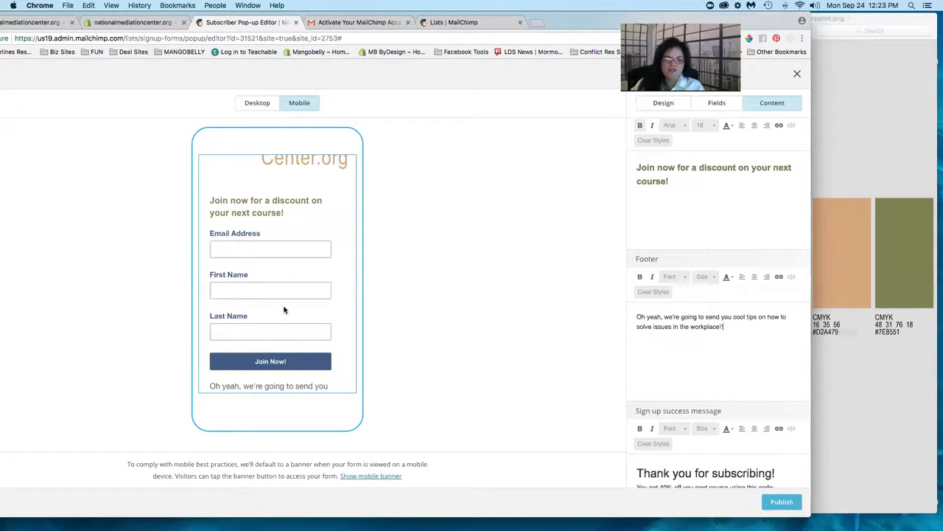
- Colour the whole footer text olive with custom hex #7E8551
scroll(284, 310, down, 2)
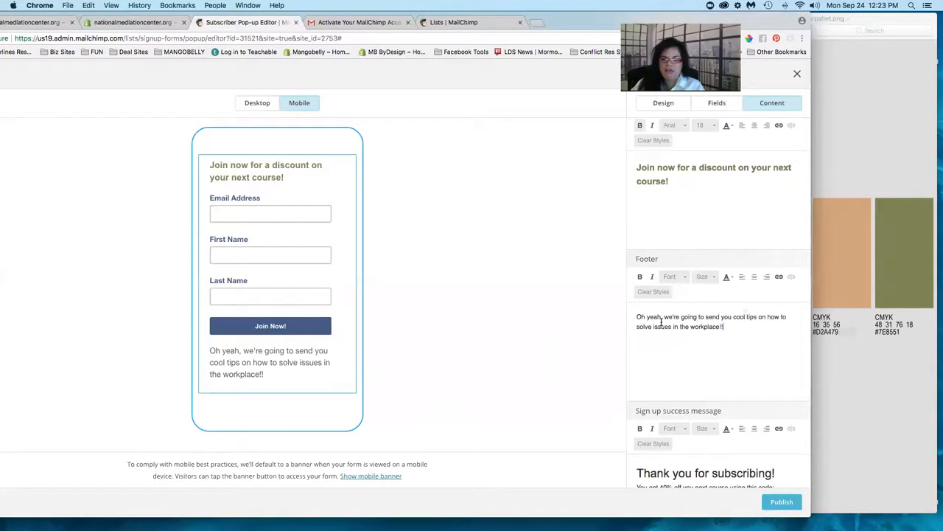
drag(637, 316, 731, 332)
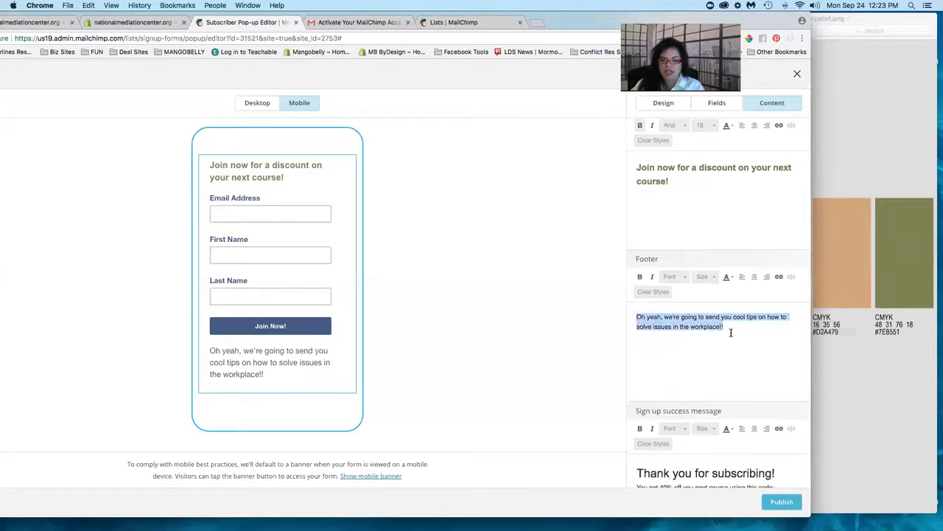
click(728, 276)
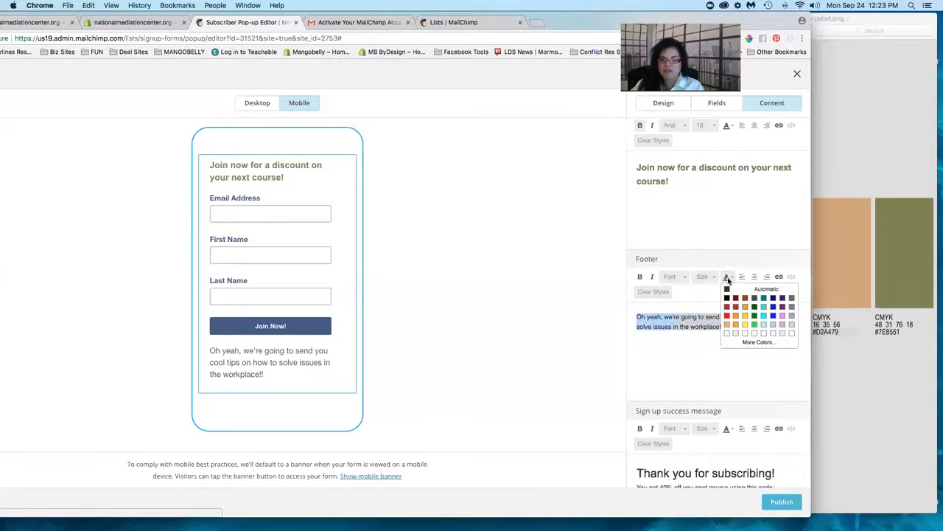
click(755, 342)
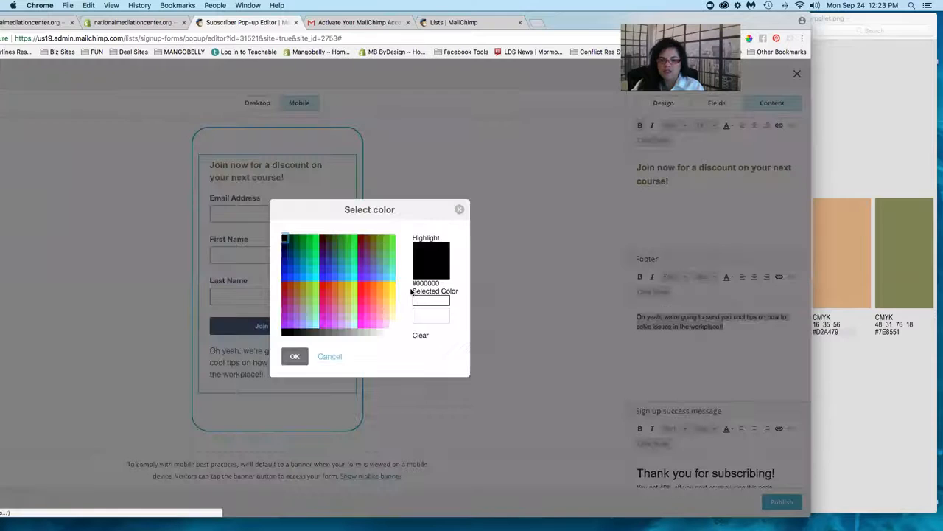
click(435, 316)
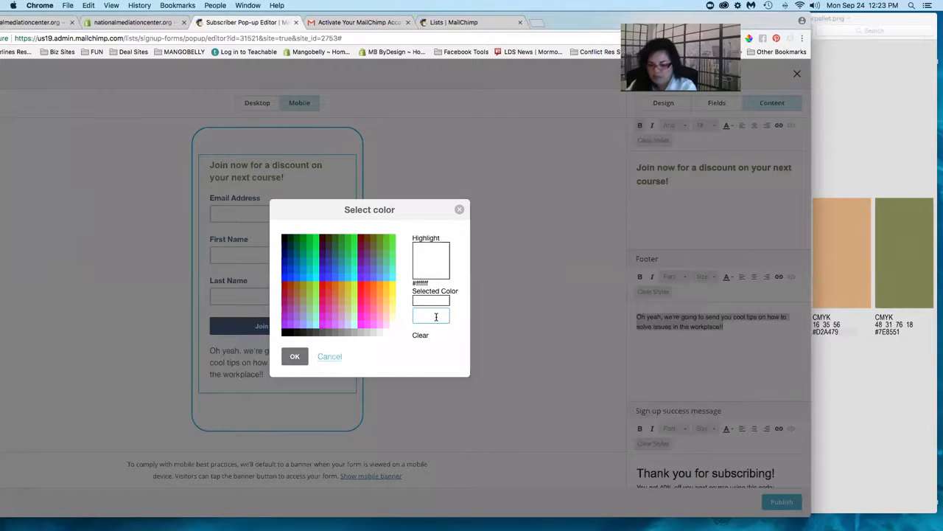
text(#7)
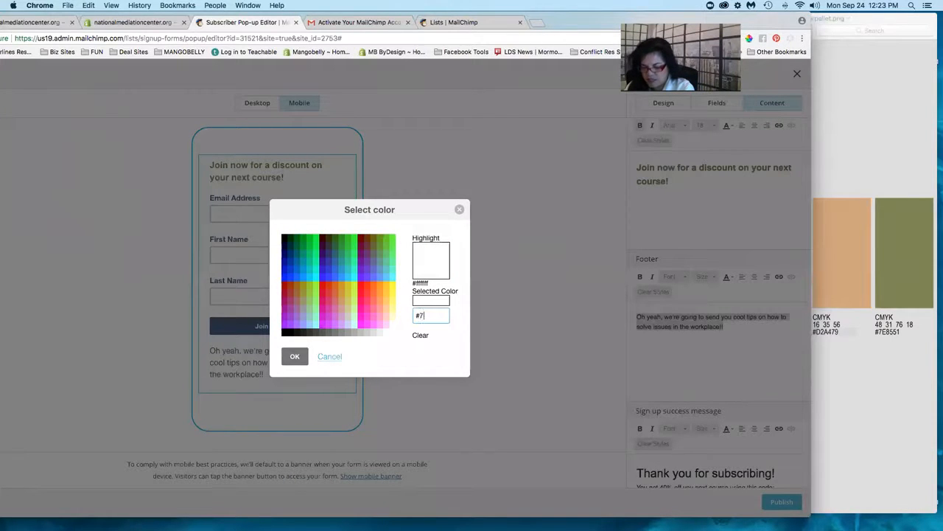
text(E)
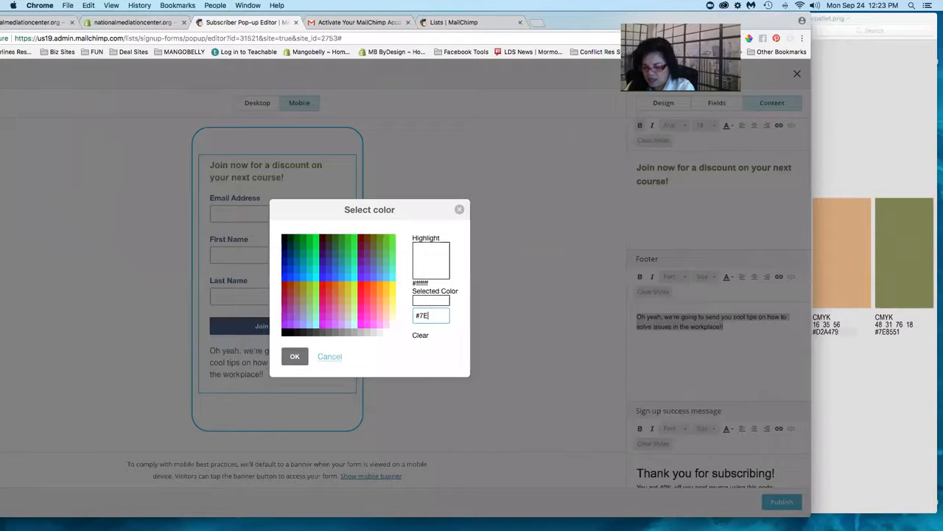
text(8551)
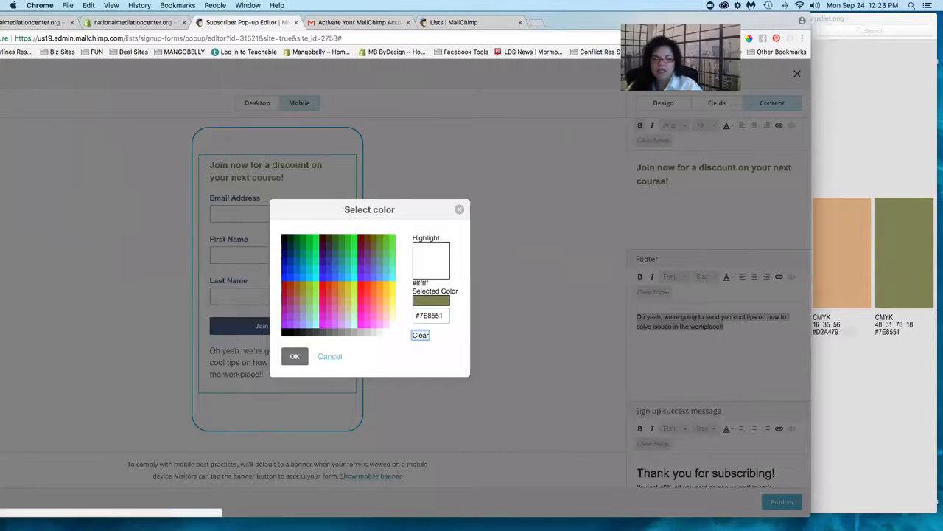
click(295, 356)
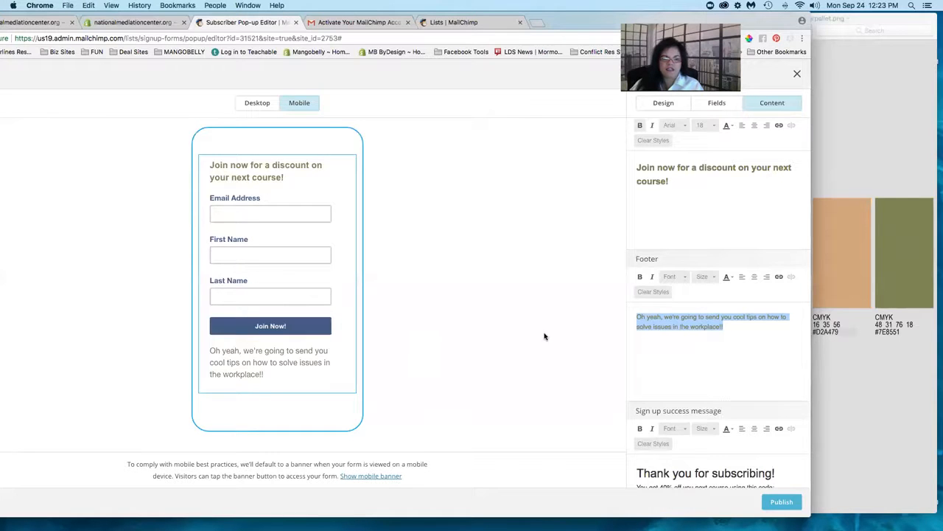
scroll(301, 253, up, 3)
scroll(300, 250, up, 3)
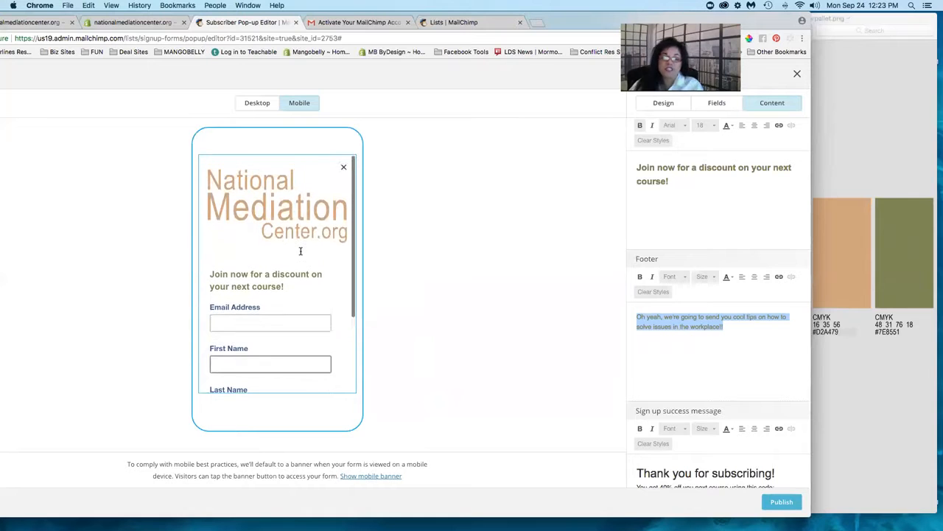
scroll(756, 351, down, 2)
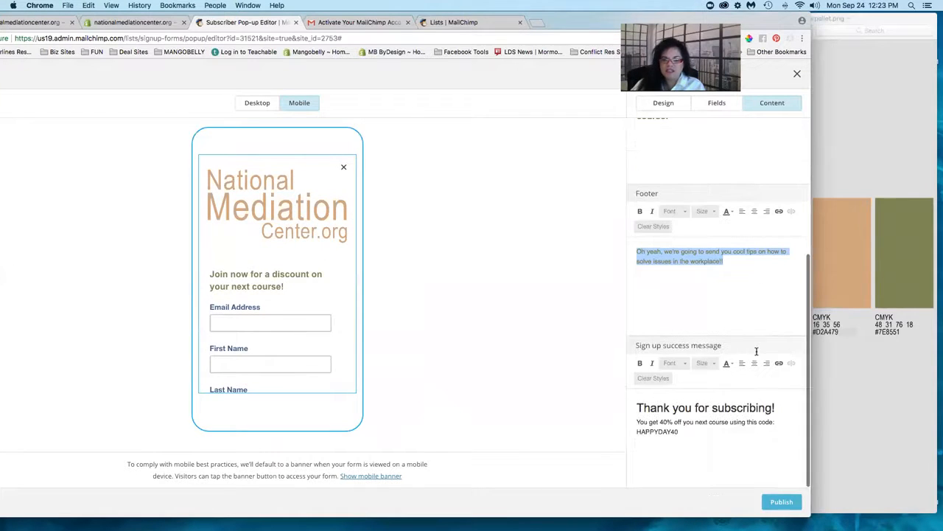
- Show the success message in preview and select its full text including the code
click(709, 421)
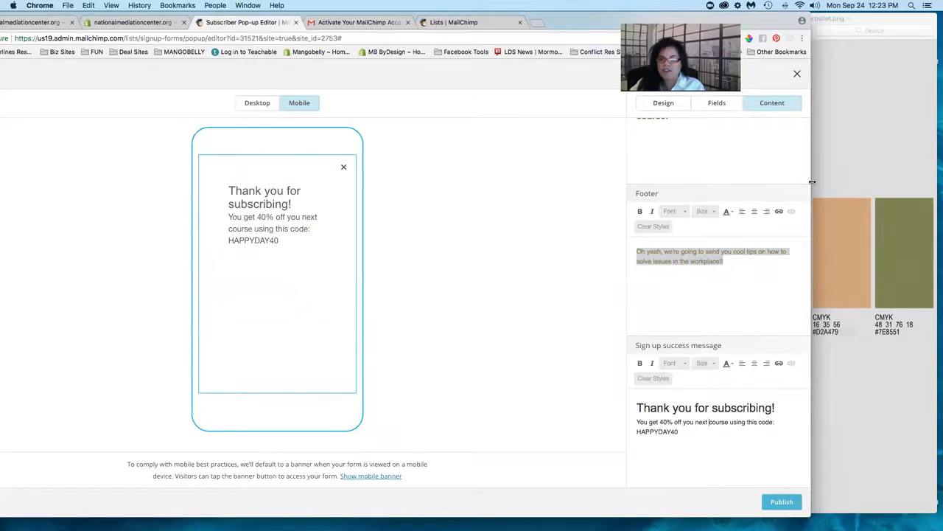
drag(900, 179, 910, 179)
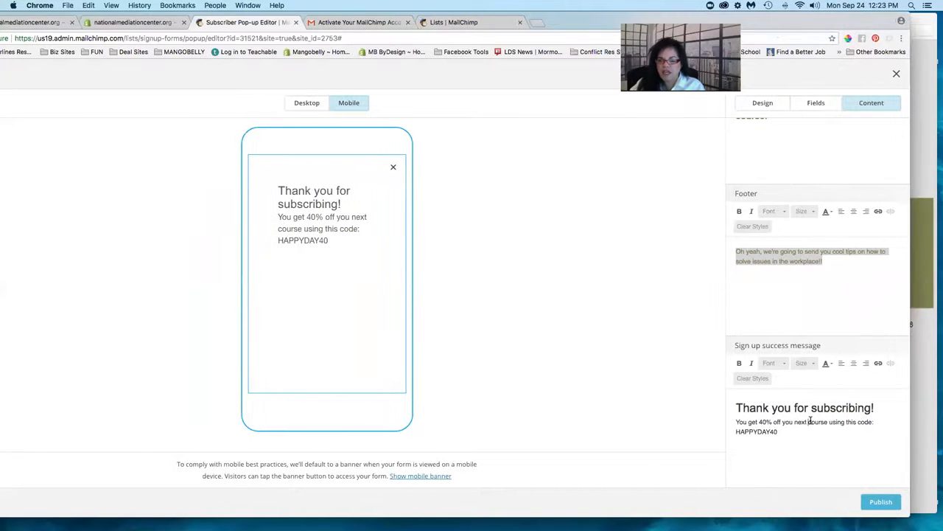
click(808, 410)
drag(737, 406, 784, 430)
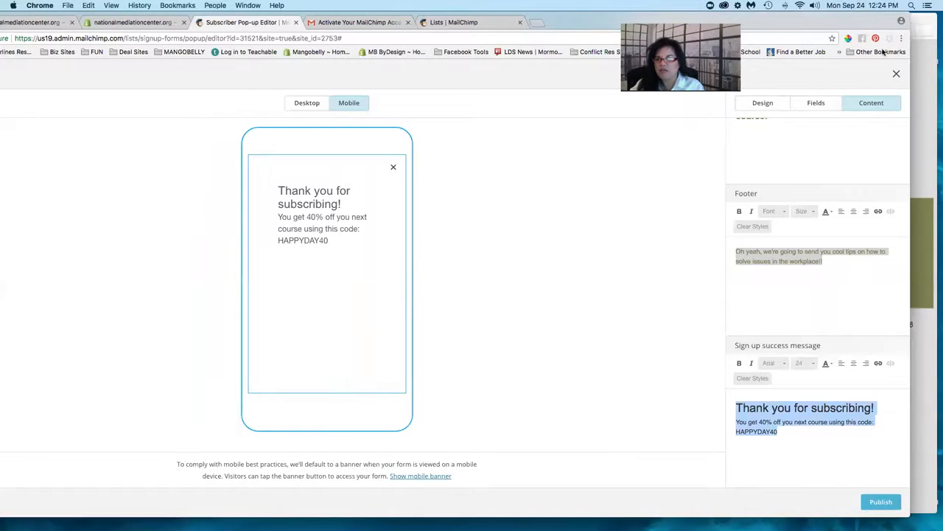
drag(908, 71, 869, 73)
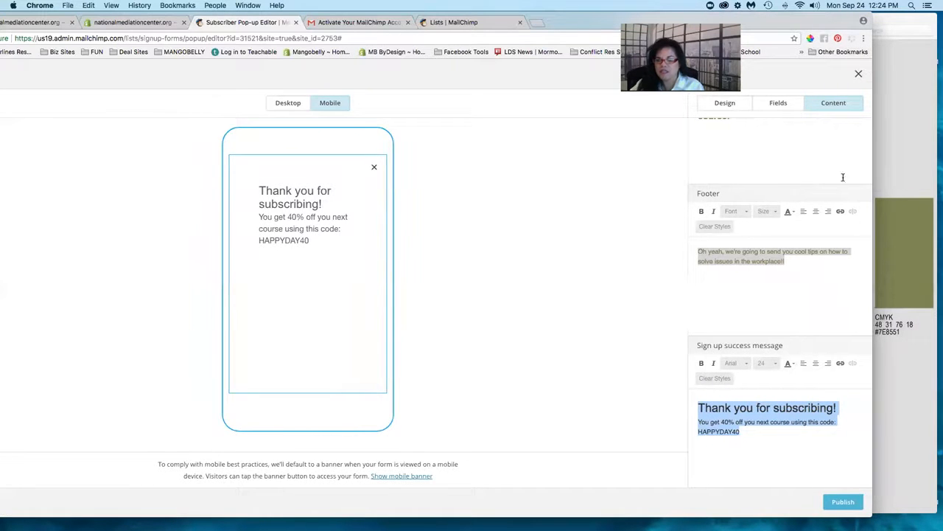
- Apply custom olive #7E8551 to the selected success message text
click(788, 366)
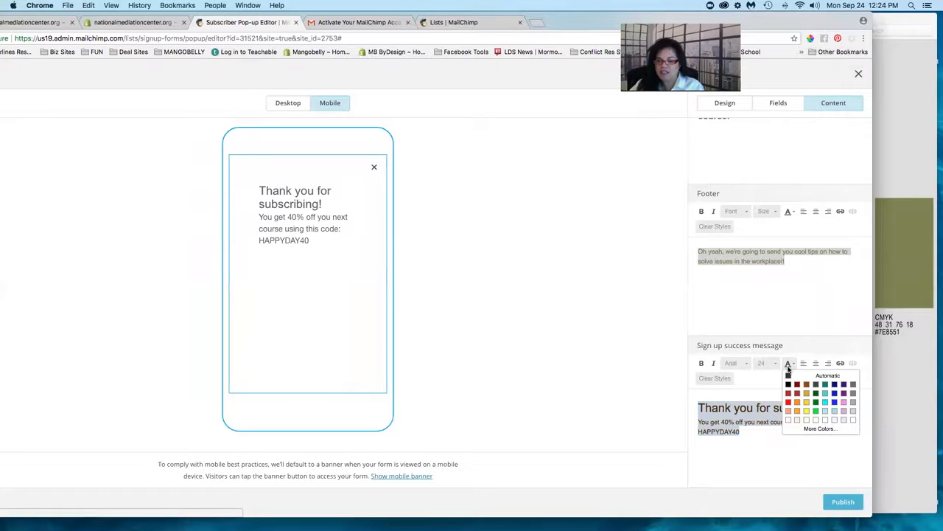
click(801, 428)
click(462, 315)
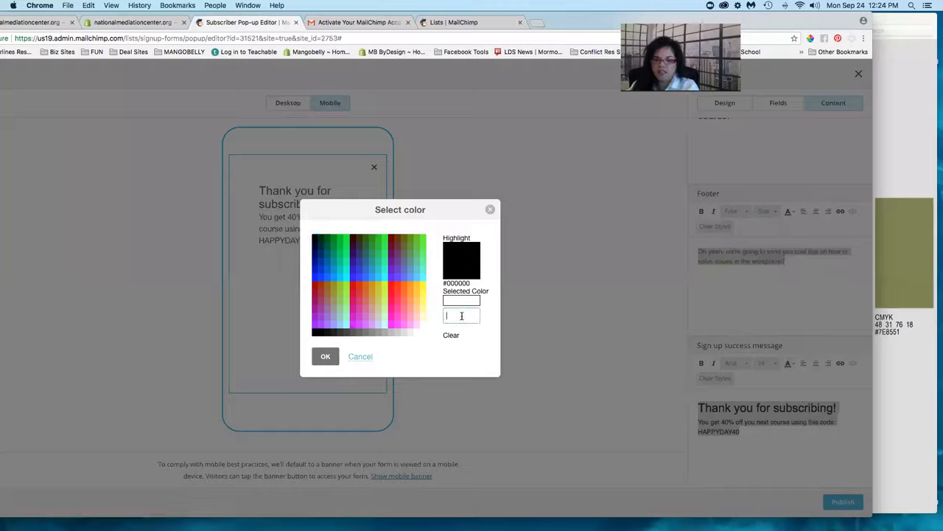
text(#)
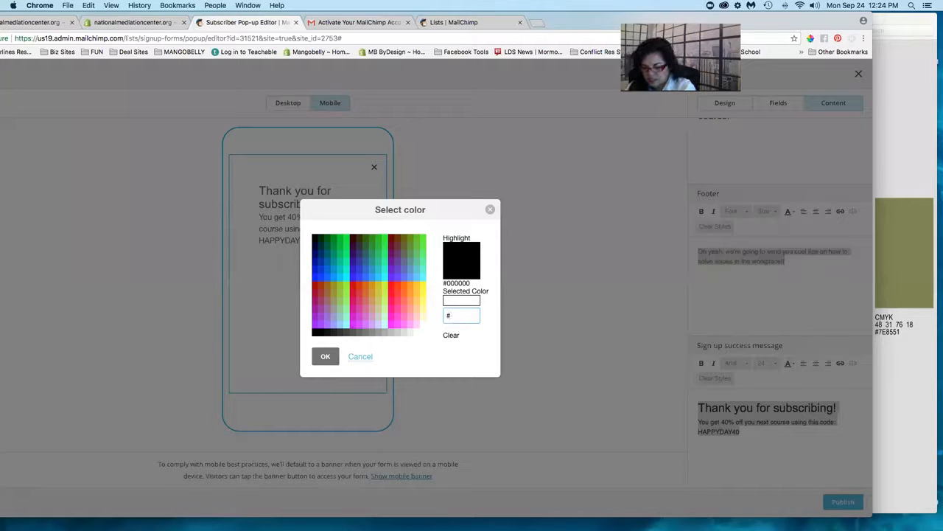
text(7E8551)
key(Tab)
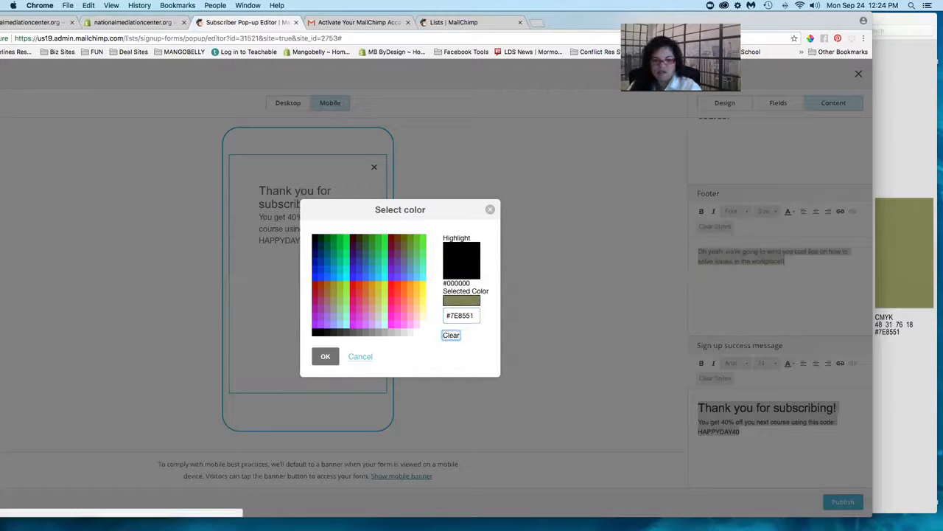
click(326, 357)
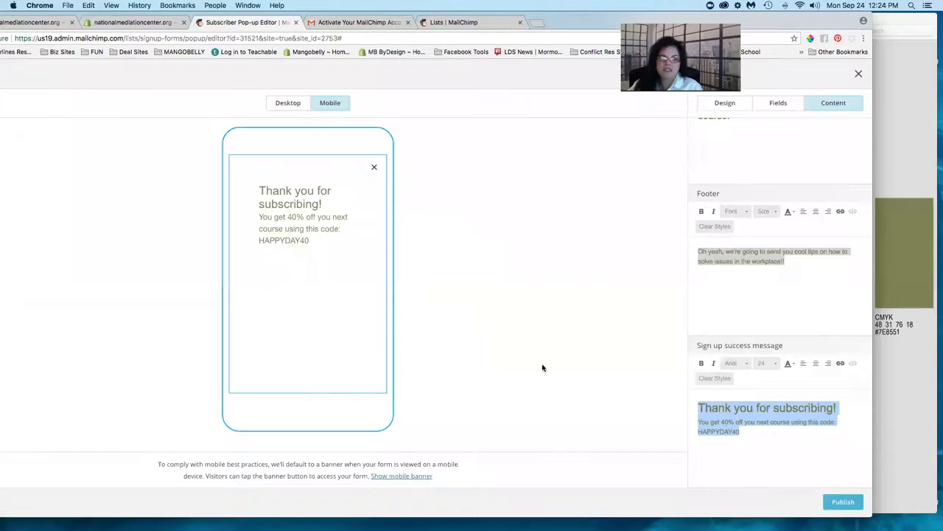
click(798, 442)
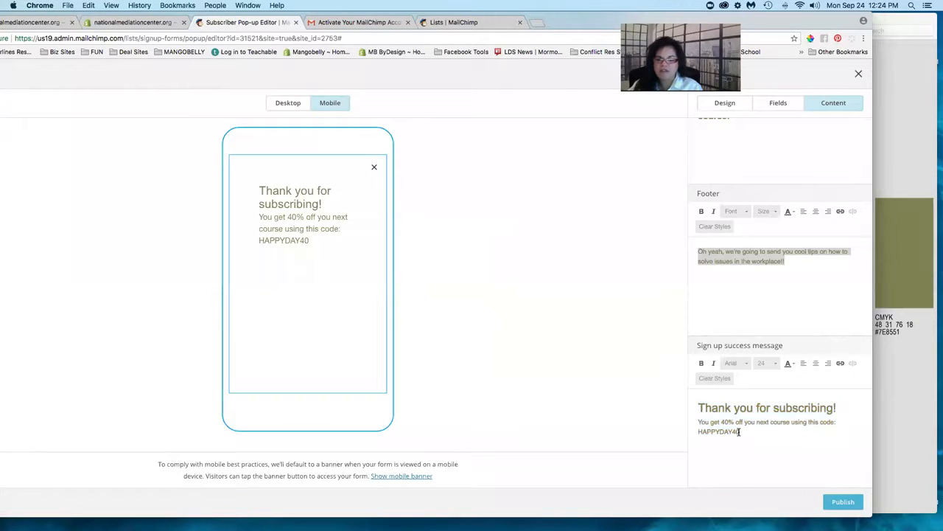
double_click(707, 432)
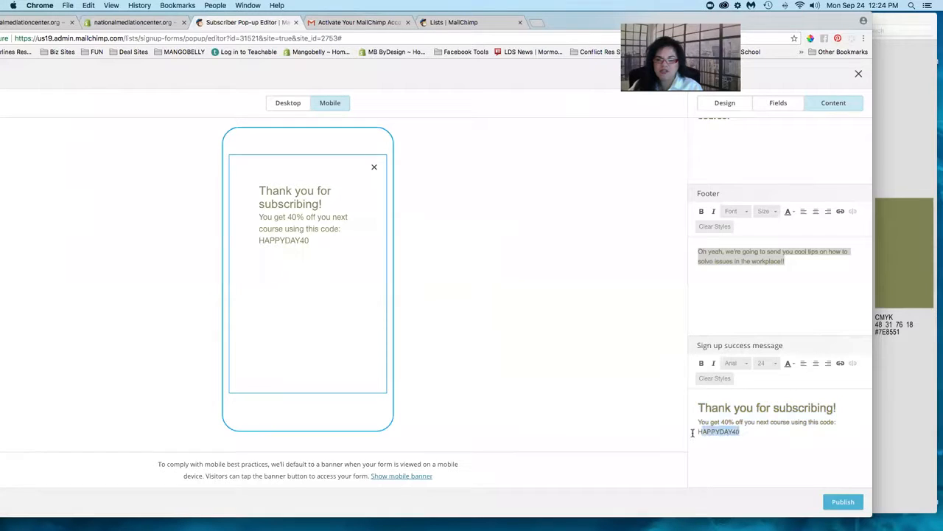
- Set the HAPPYDAY40 code's text colour to plum #85456D with the custom colour picker
click(900, 417)
drag(701, 22, 824, 19)
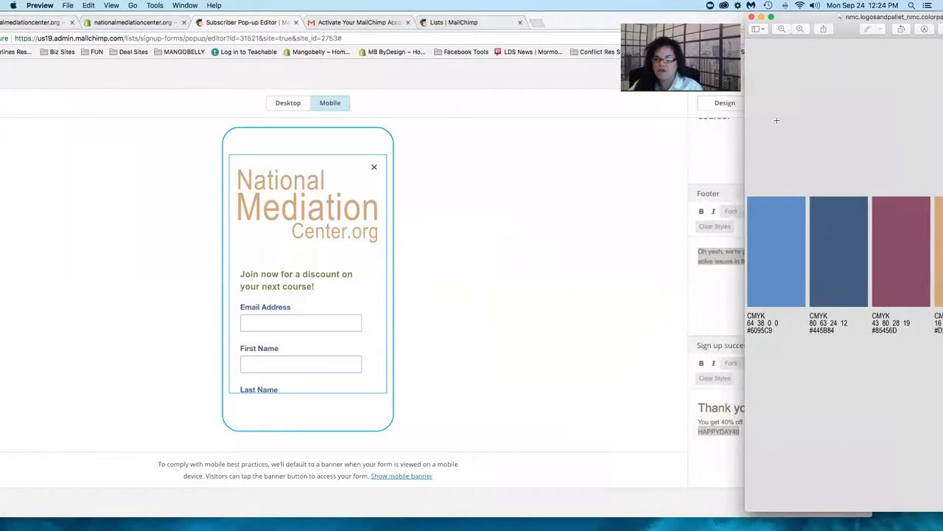
click(720, 302)
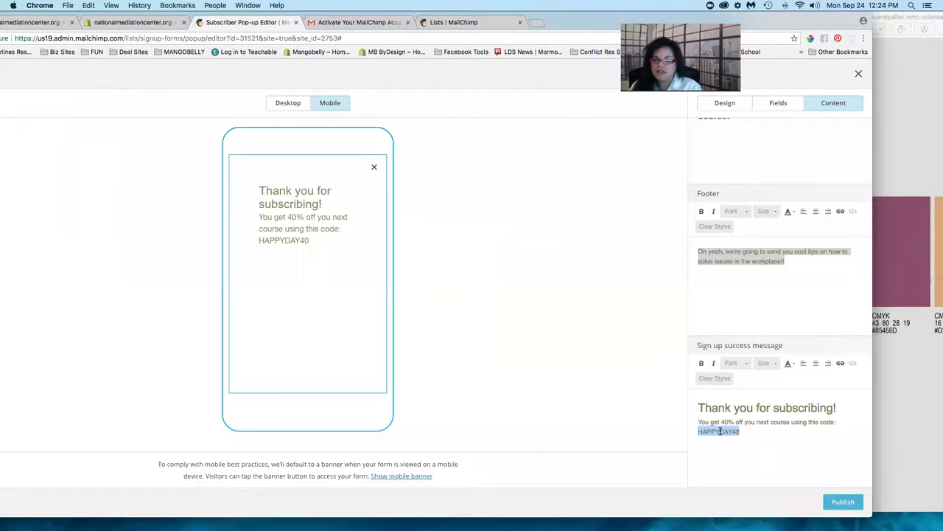
click(787, 364)
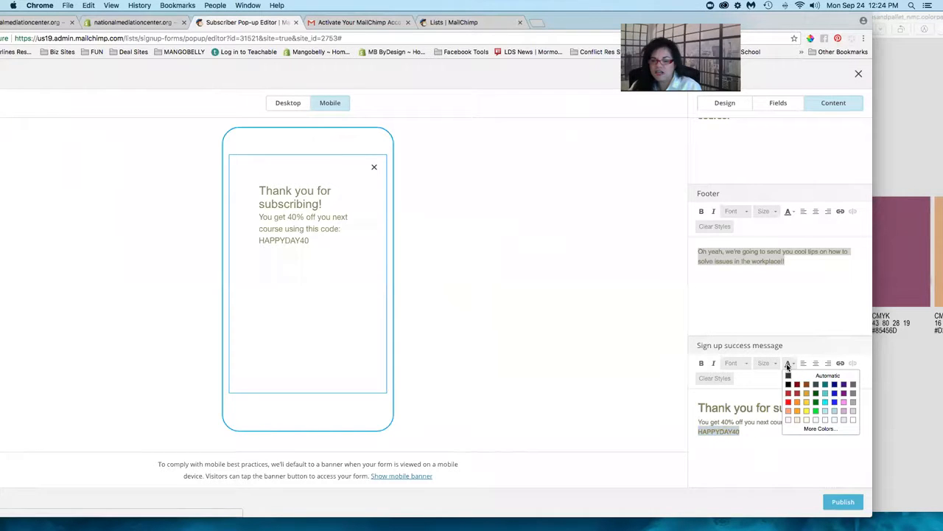
click(804, 431)
click(473, 317)
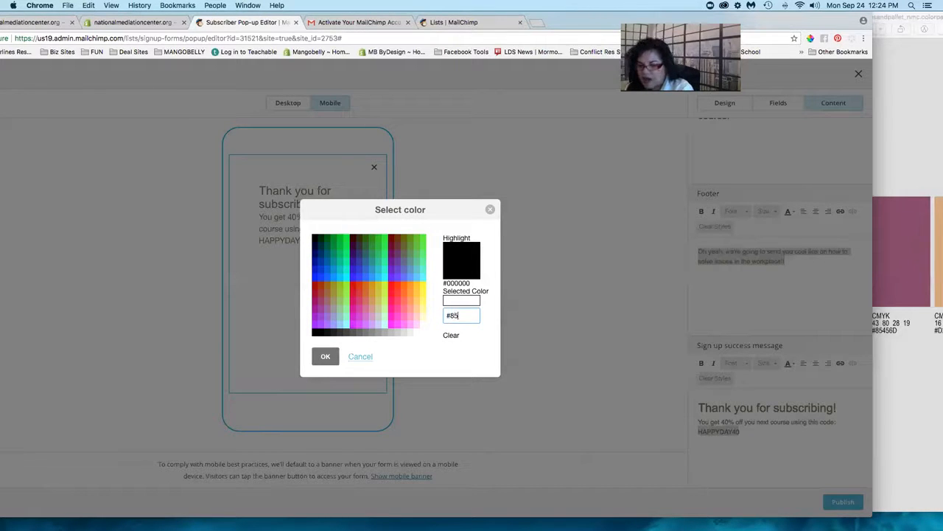
text(456)
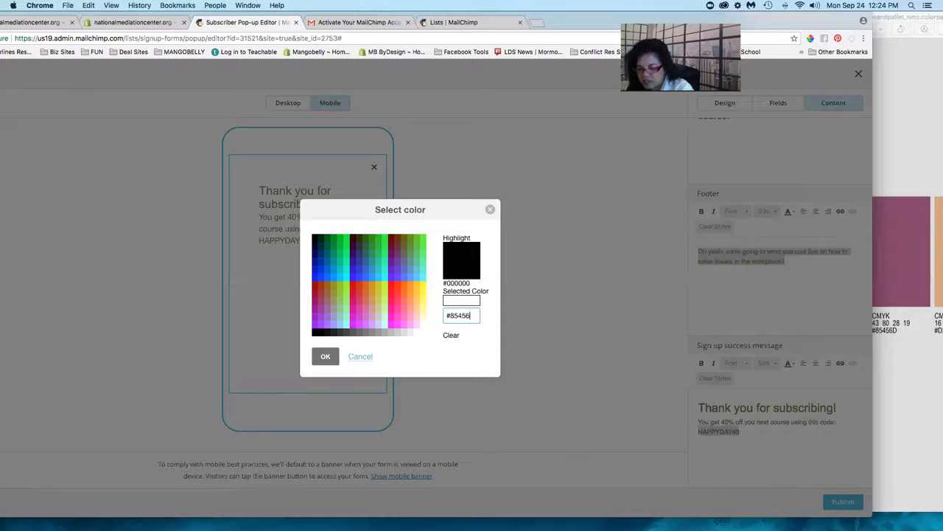
text(D)
key(Tab)
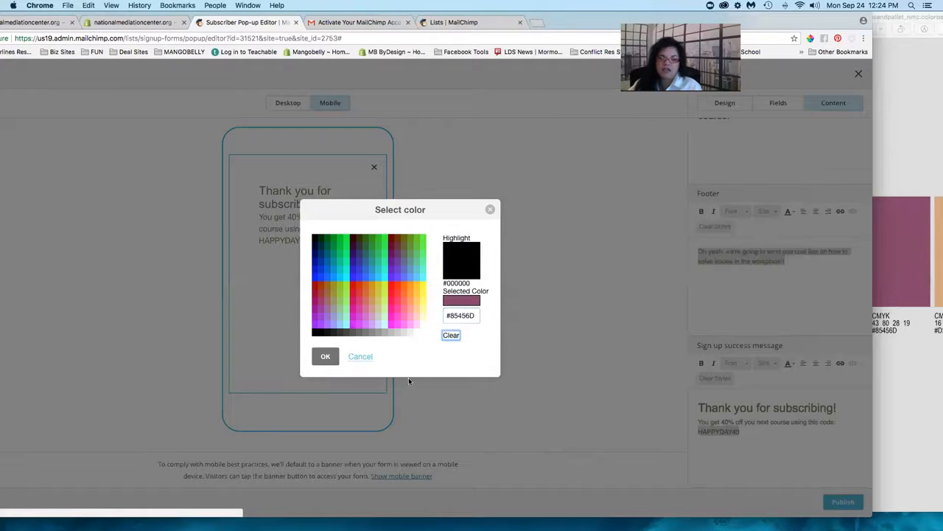
click(325, 356)
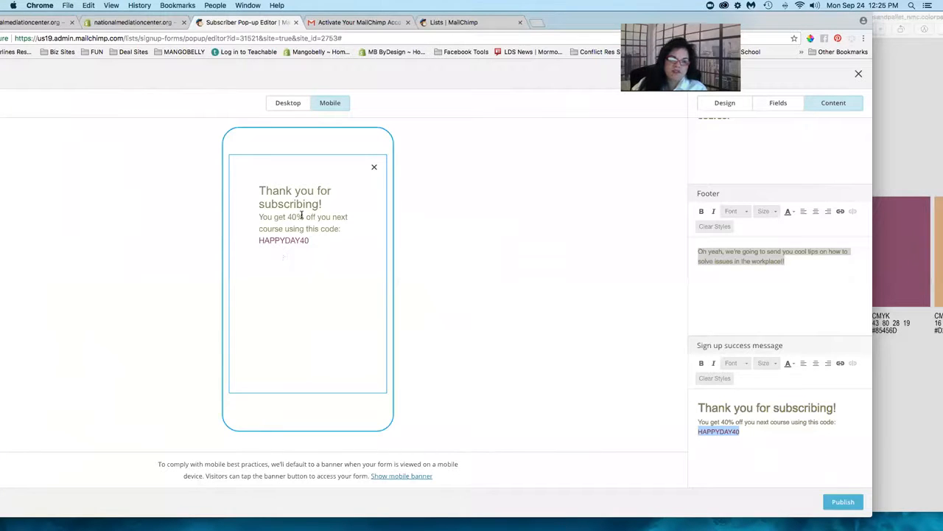
- Replace 'subscribing' with 'joining' so the success heading reads 'Thank you for joining!'
click(788, 408)
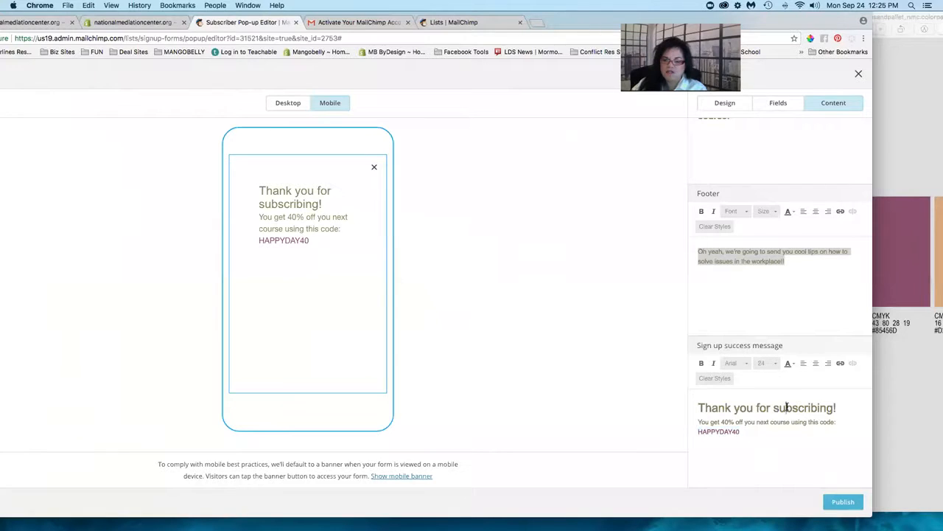
double_click(787, 407)
text(join)
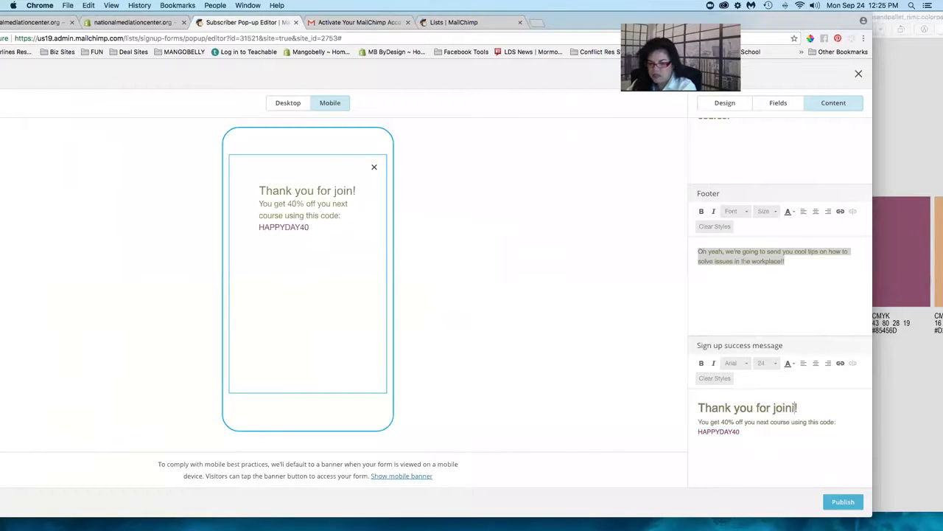
text(ing)
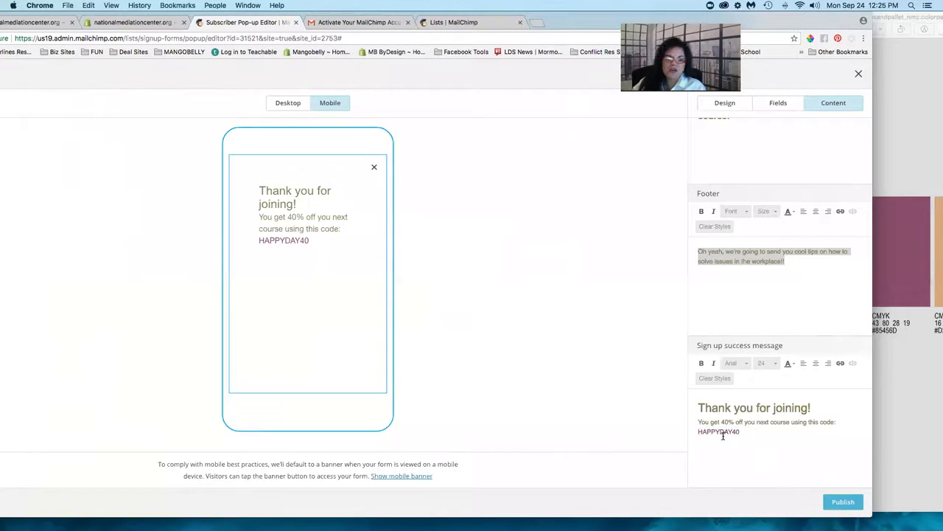
- Review the signup form in the preview from top to bottom
scroll(833, 291, up, 3)
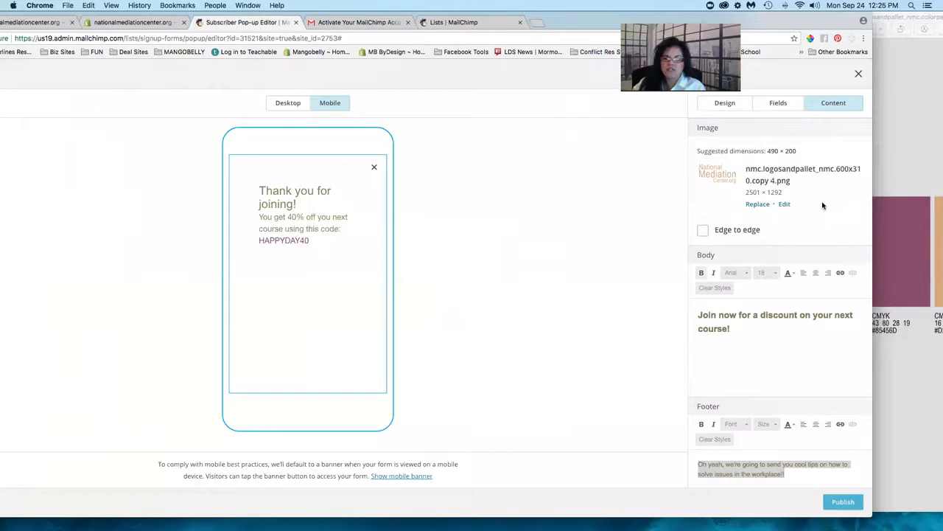
click(779, 354)
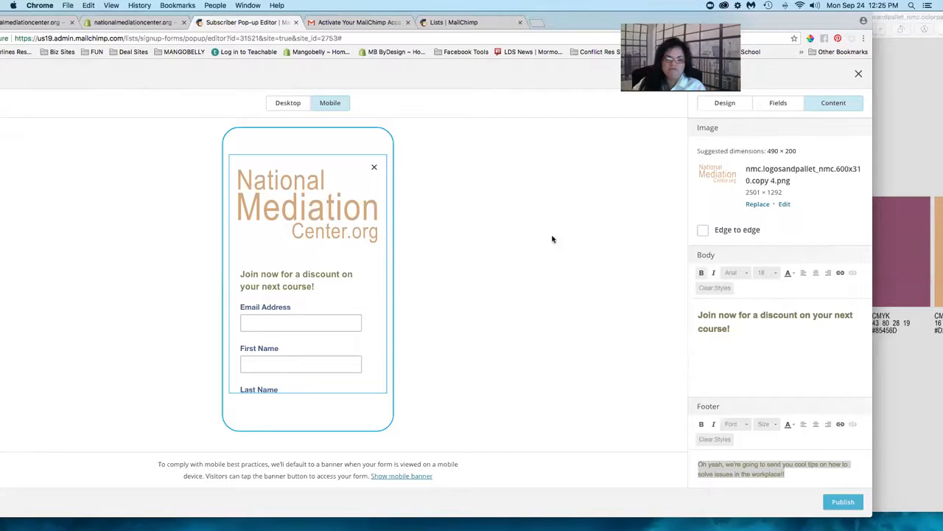
scroll(305, 309, down, 3)
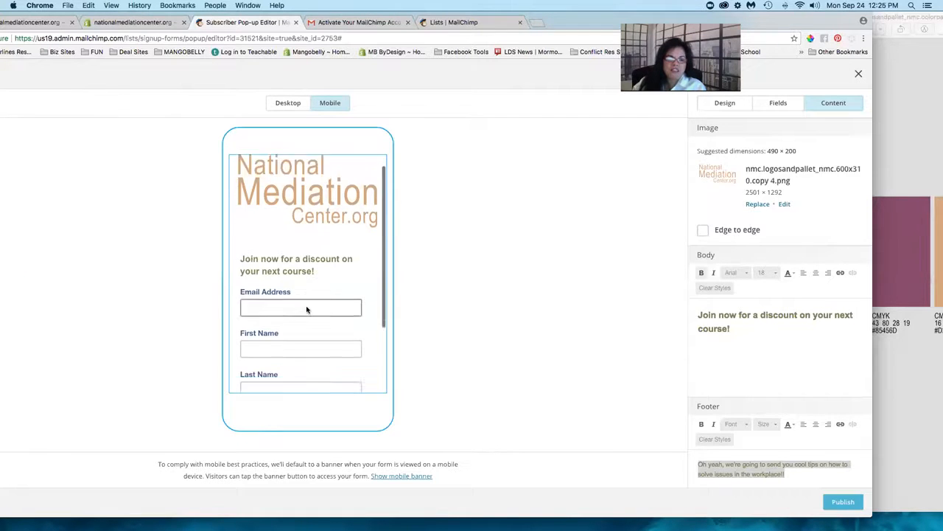
scroll(306, 309, up, 3)
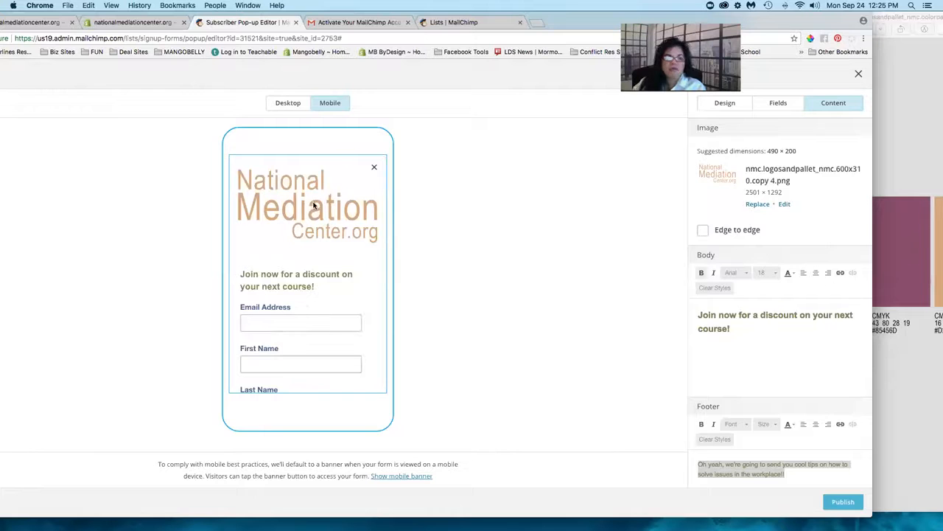
scroll(309, 233, down, 5)
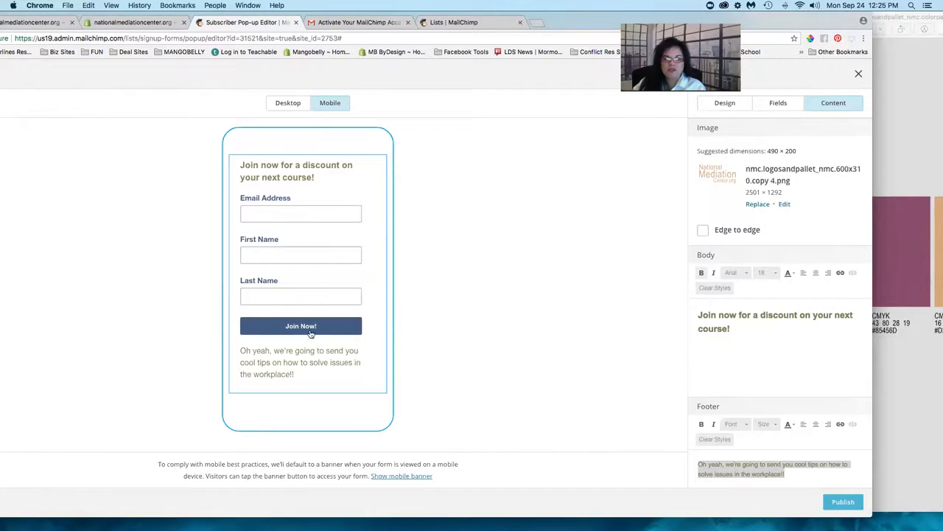
scroll(735, 355, down, 5)
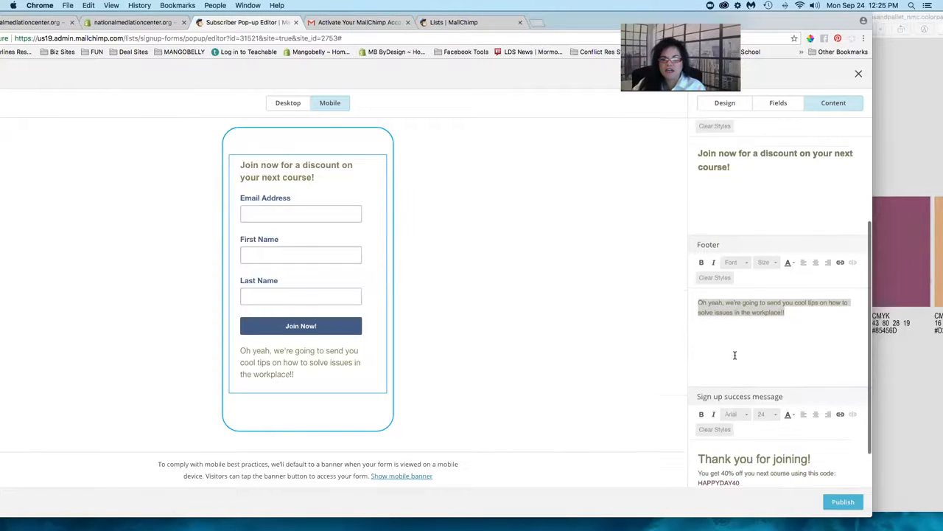
scroll(735, 355, up, 3)
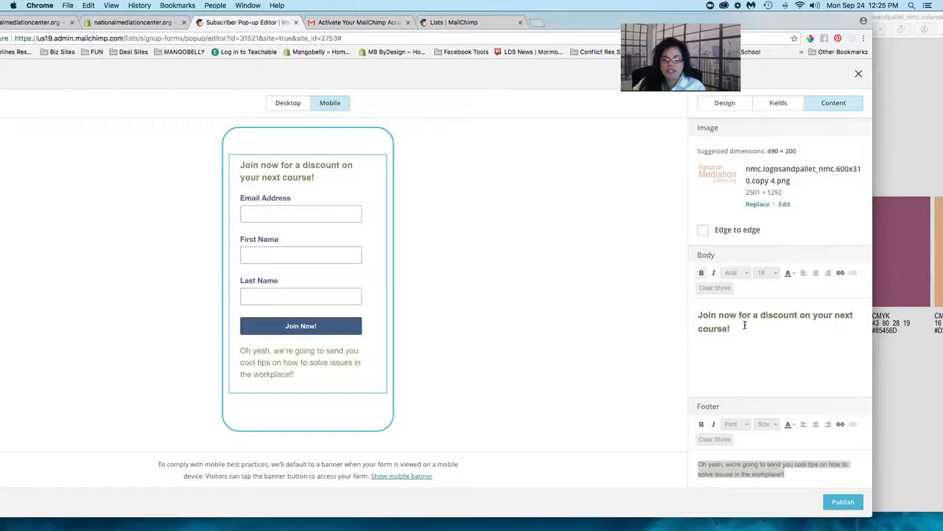
scroll(745, 325, down, 5)
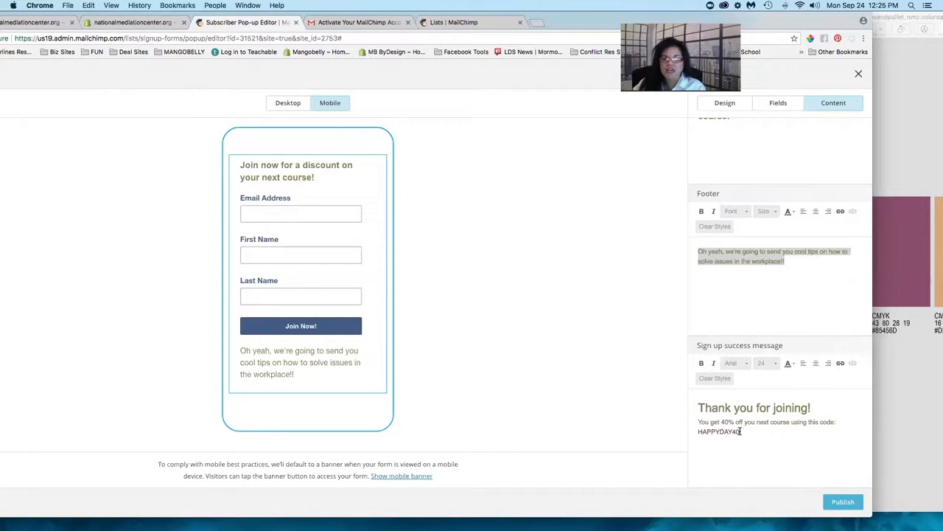
- Check the success message preview, including the HAPPYDAY40 discount code
click(740, 431)
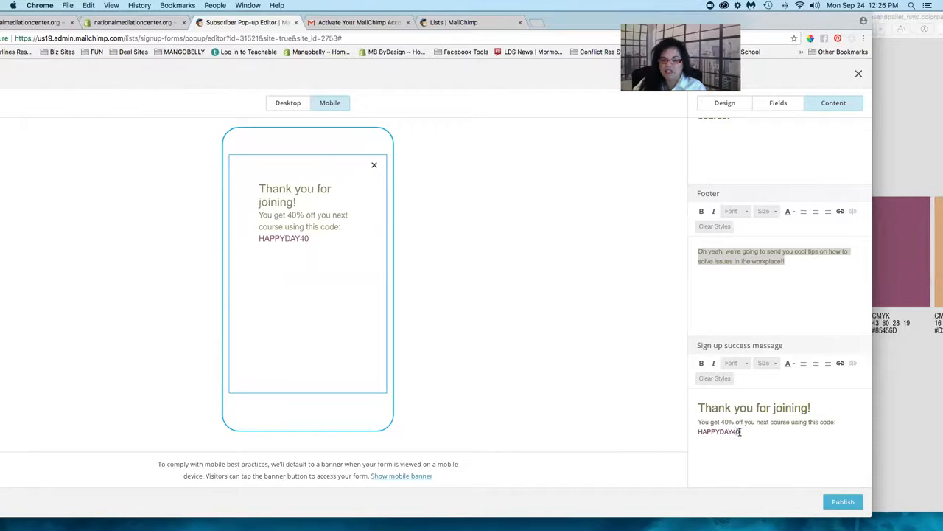
double_click(717, 433)
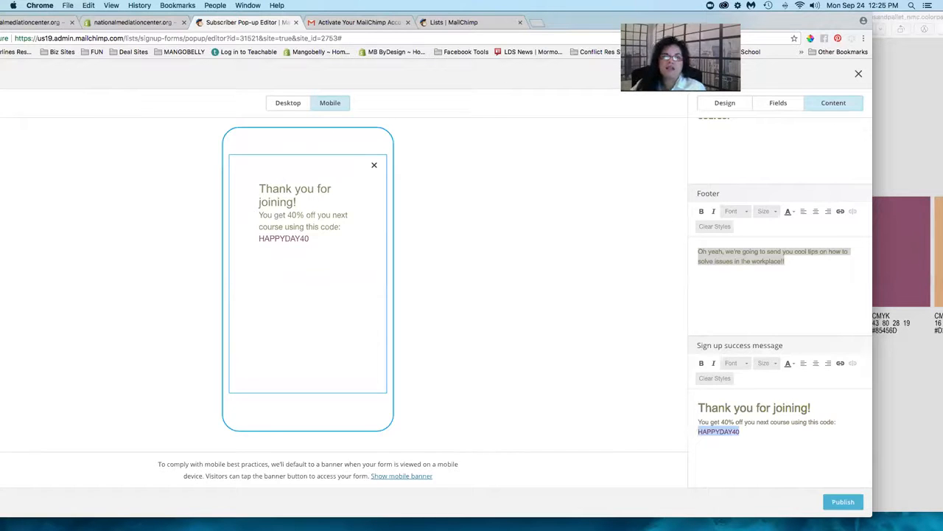
drag(638, 20, 706, 11)
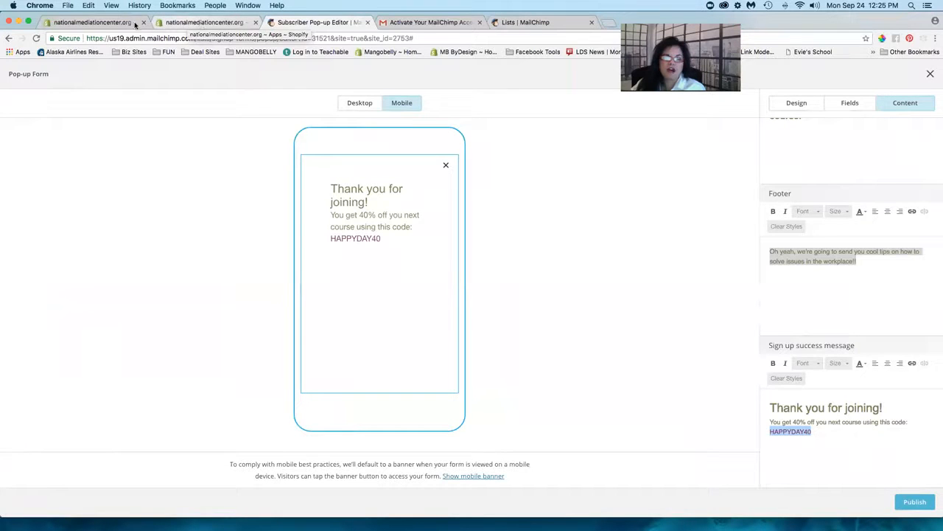
- Switch from the MailChimp editor to the Shopify store admin's Apps page
click(201, 22)
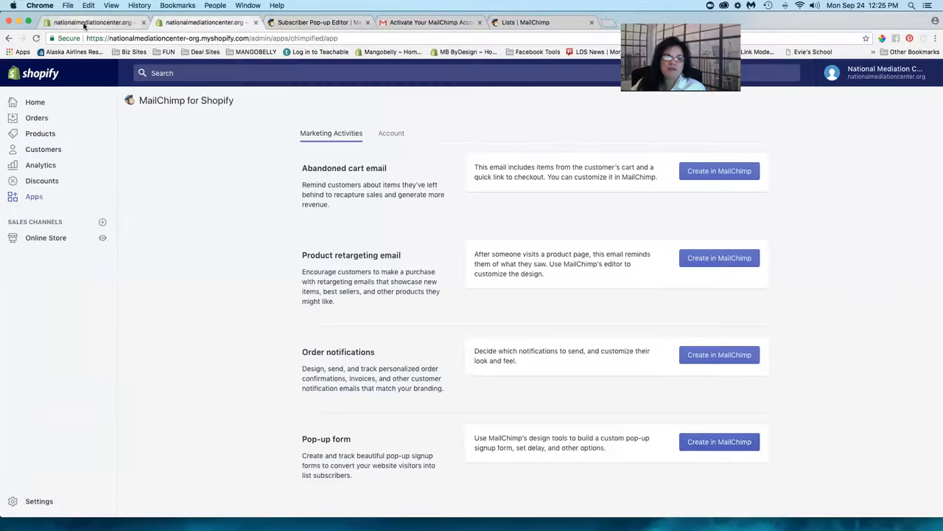
click(87, 26)
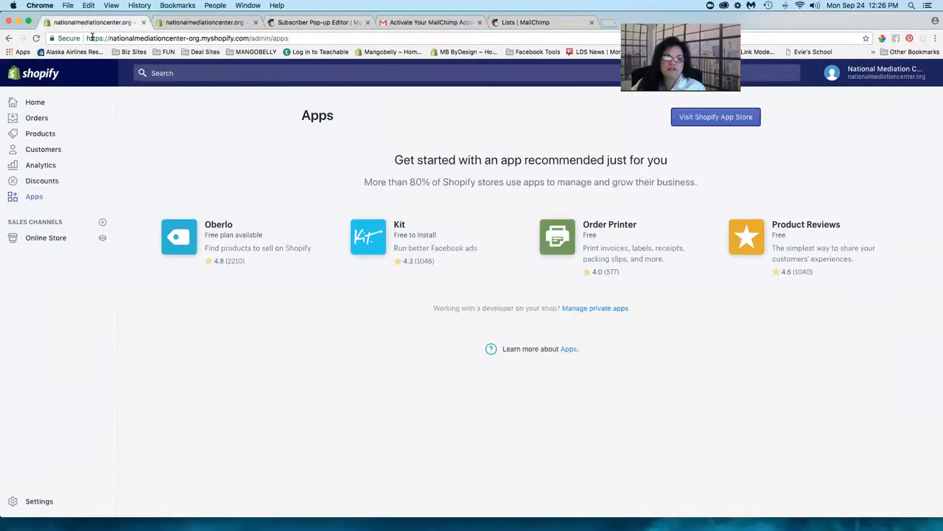
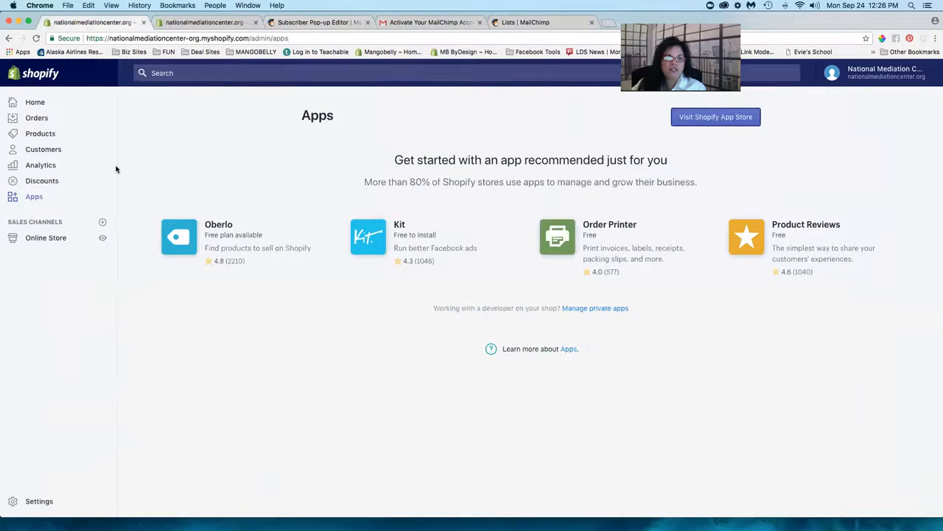
- Go from the Shopify dashboard to Discounts and start a new discount code
click(41, 166)
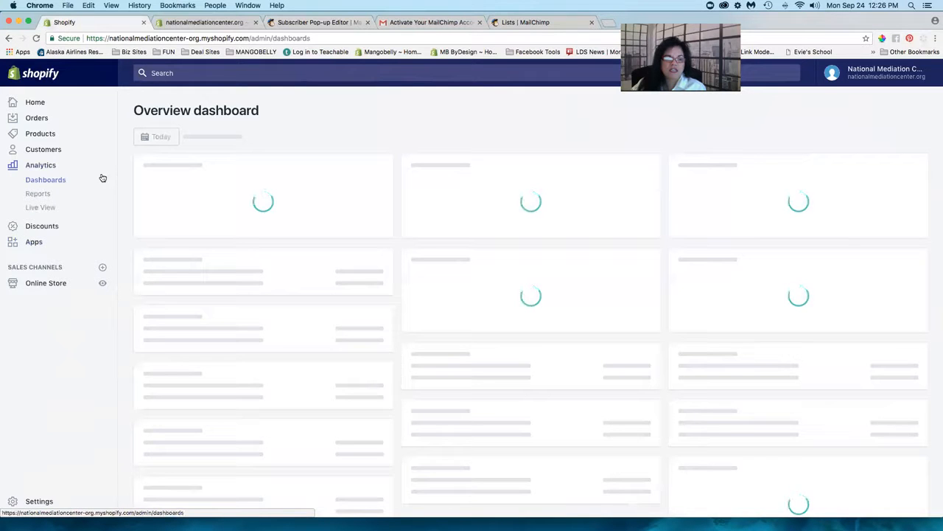
click(39, 227)
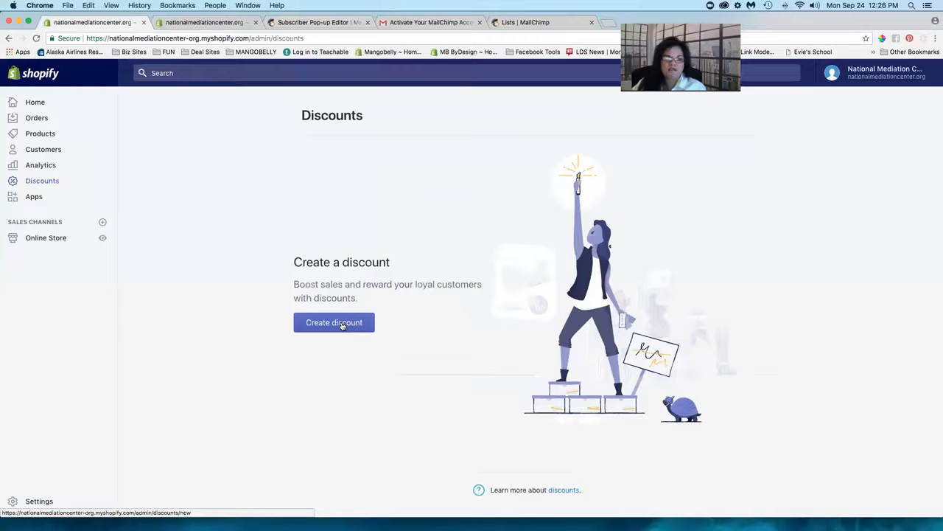
click(340, 324)
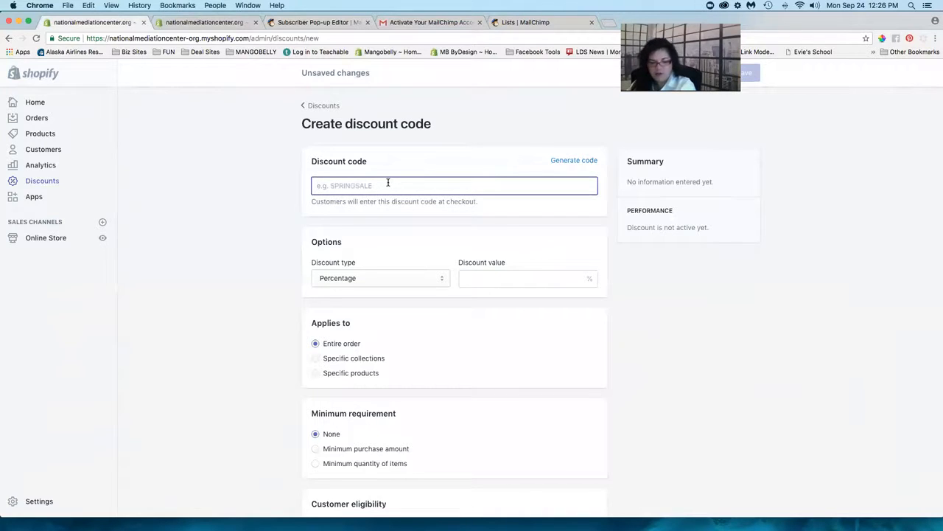
- Enter code HAPPYDAY40 as a 40% percentage discount and review the remaining options
text(HAPPYDAY40)
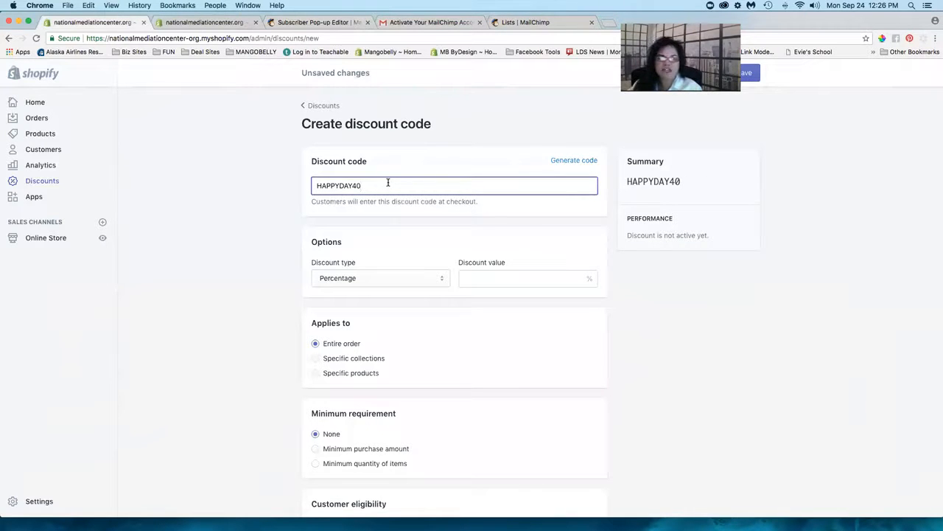
click(386, 278)
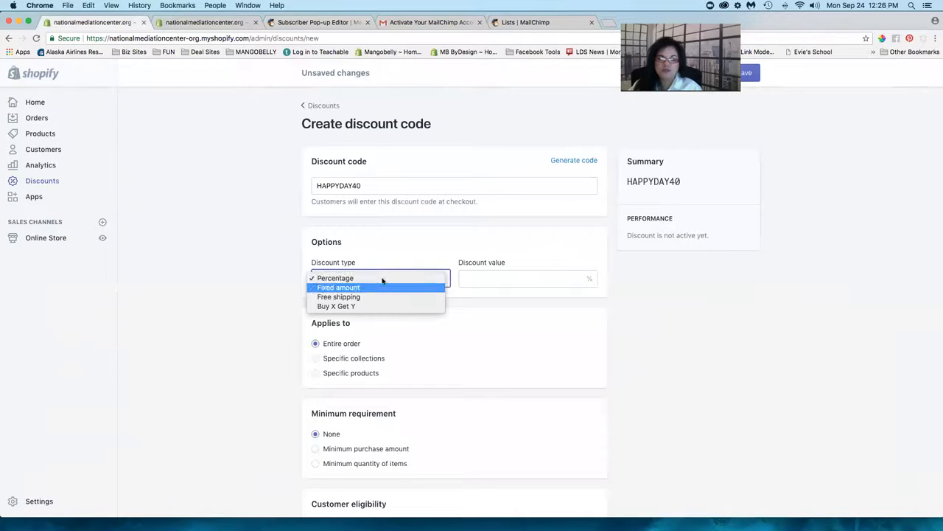
click(425, 274)
click(467, 278)
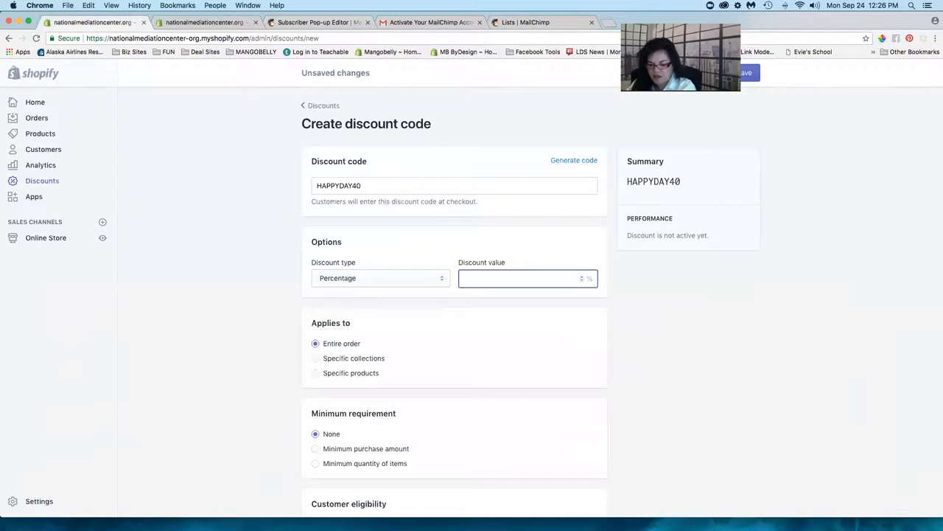
text(40)
click(255, 331)
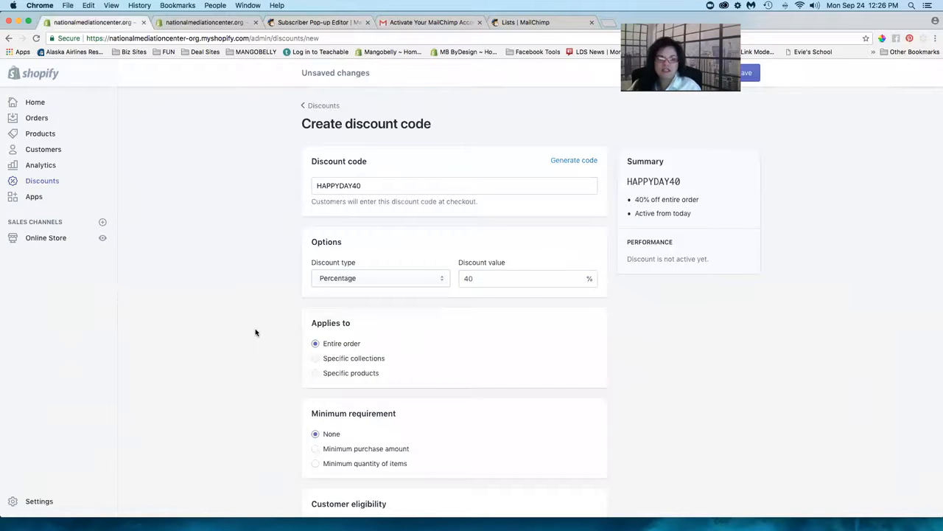
scroll(255, 331, down, 3)
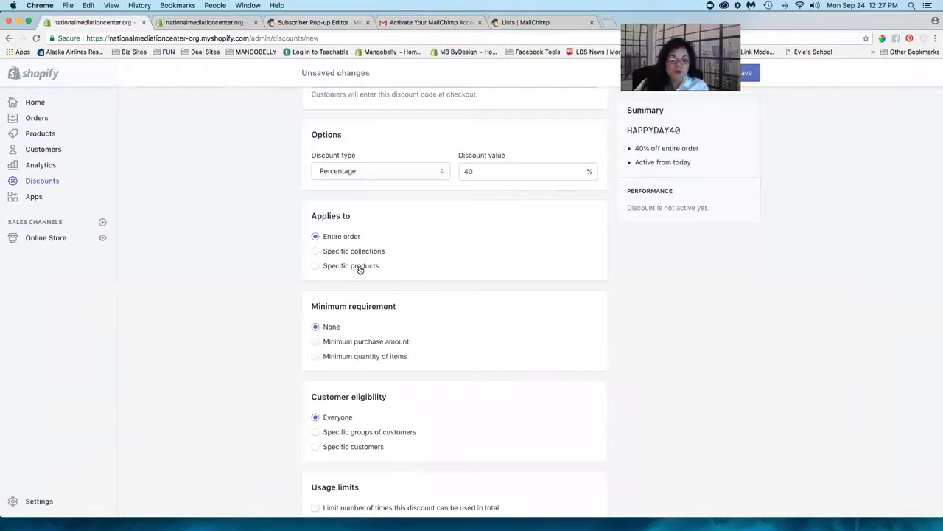
scroll(359, 269, down, 1)
scroll(359, 269, down, 2)
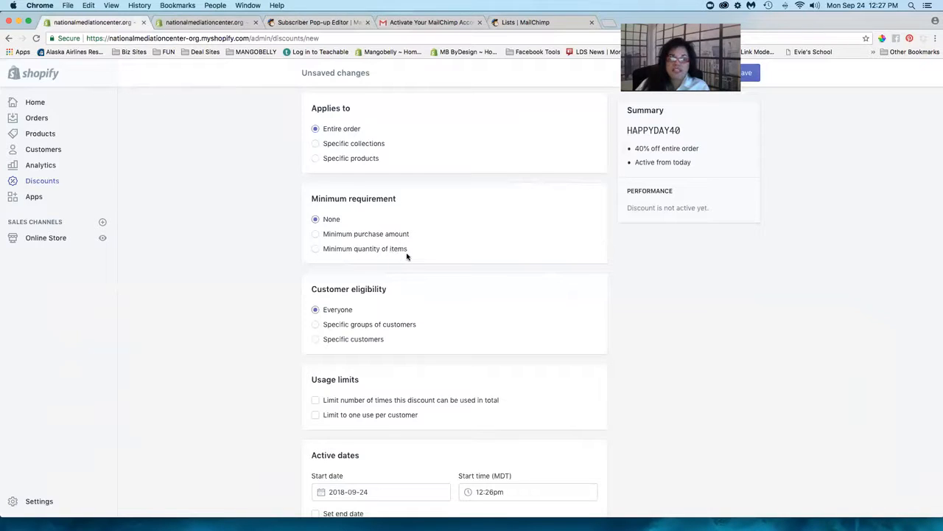
scroll(407, 256, down, 2)
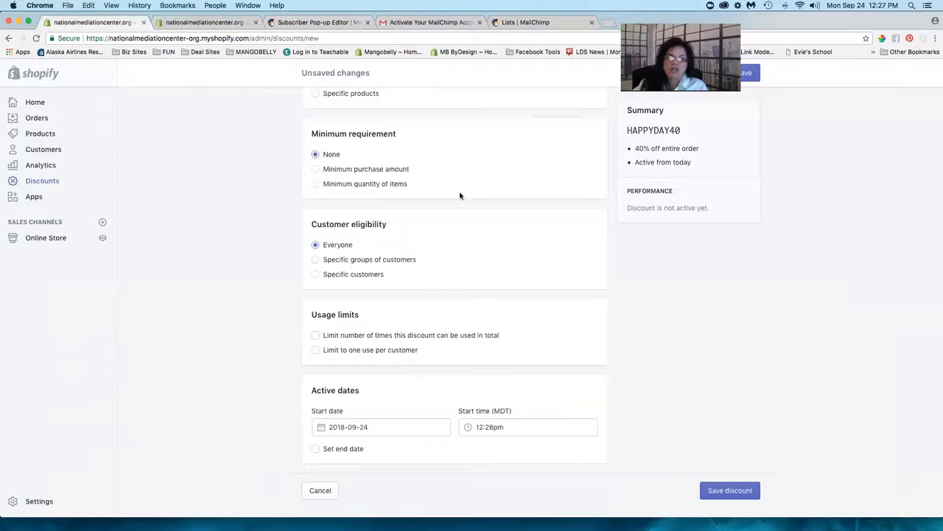
- Leave both usage limits unchecked and save the HAPPYDAY40 discount
click(315, 336)
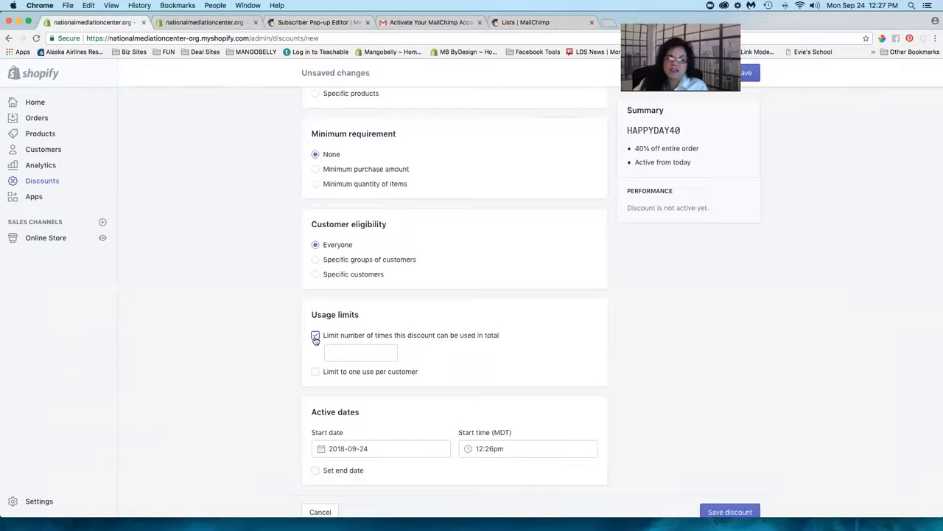
click(315, 336)
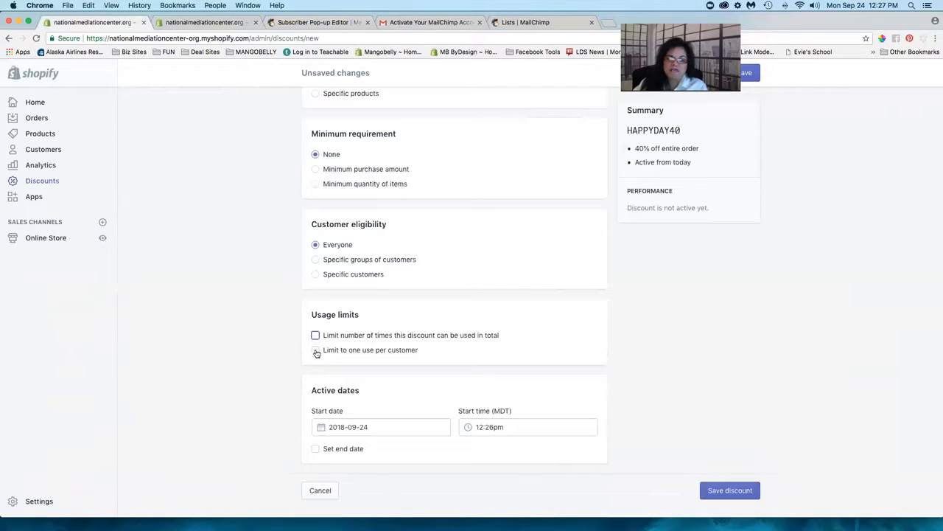
click(315, 350)
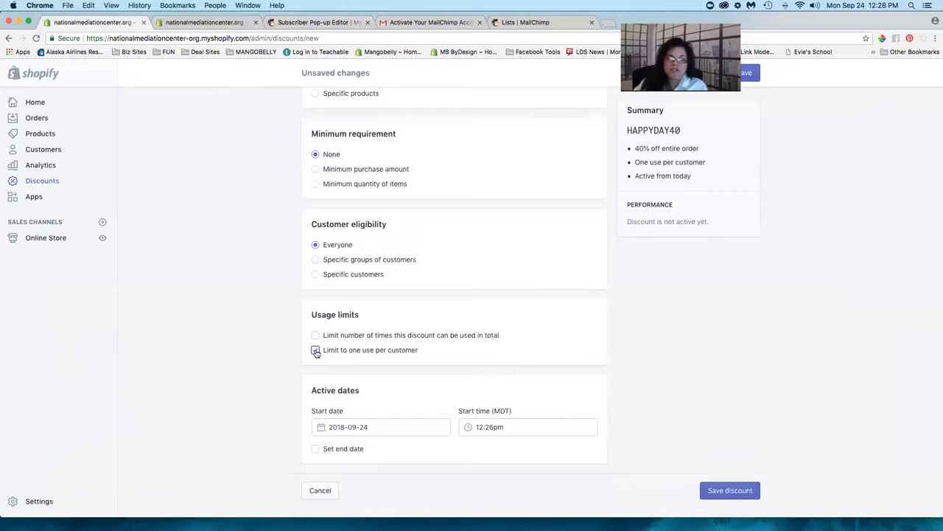
click(316, 350)
click(315, 336)
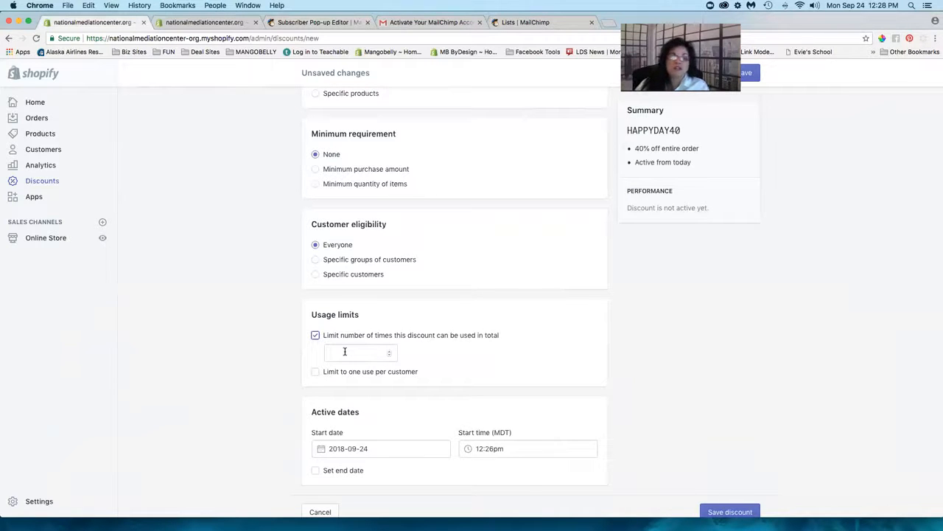
scroll(344, 352, down, 1)
click(314, 313)
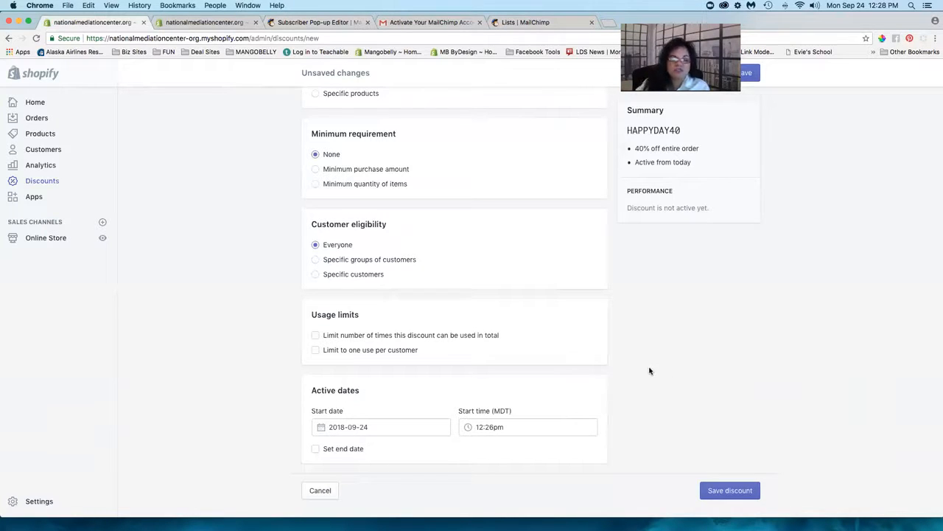
scroll(649, 371, up, 8)
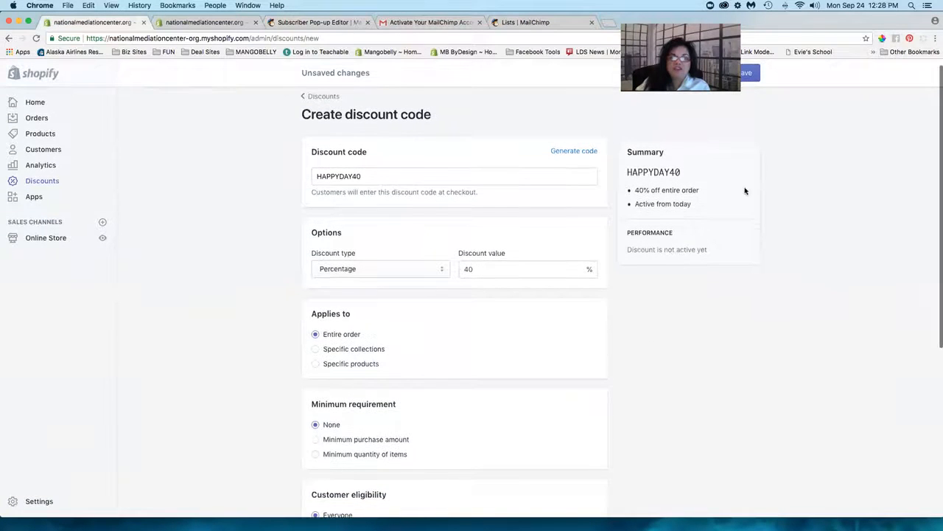
click(746, 74)
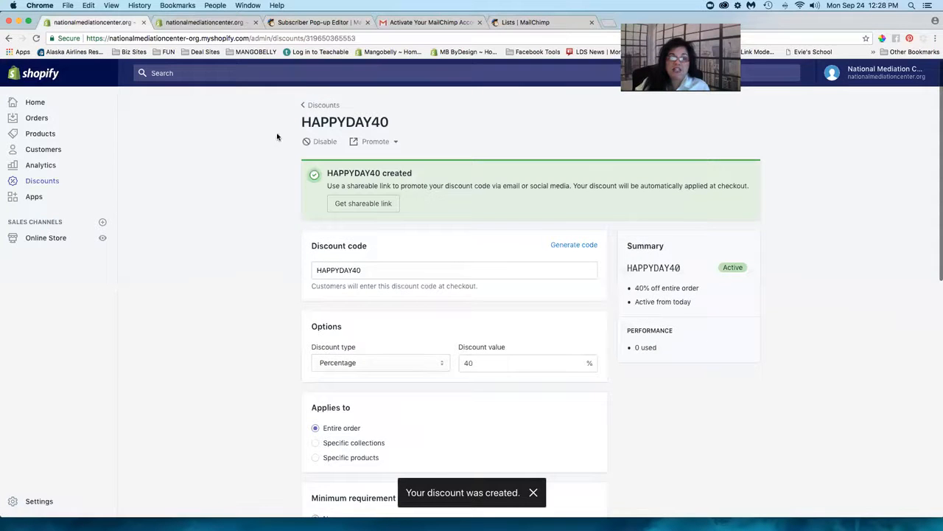
- Return to the MailChimp Subscriber Pop-up Editor and bring up the Publish Form confirmation
click(524, 24)
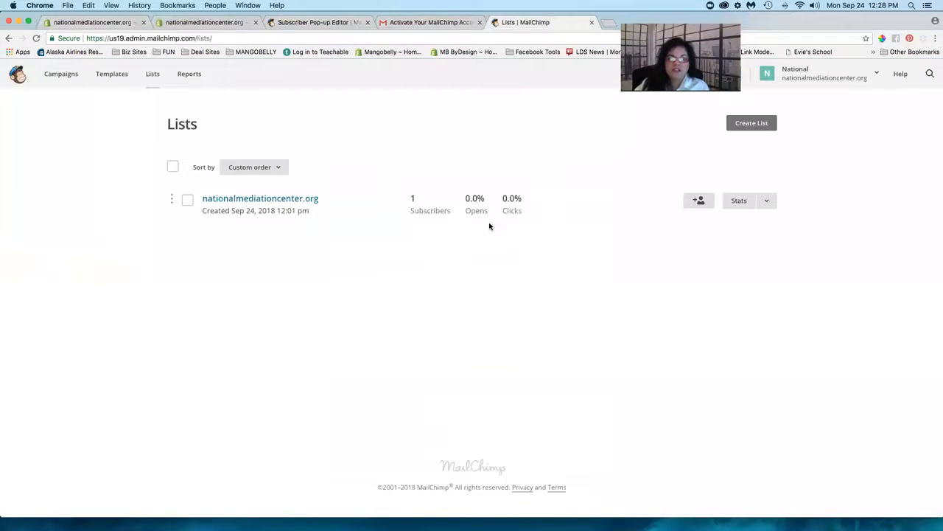
click(311, 23)
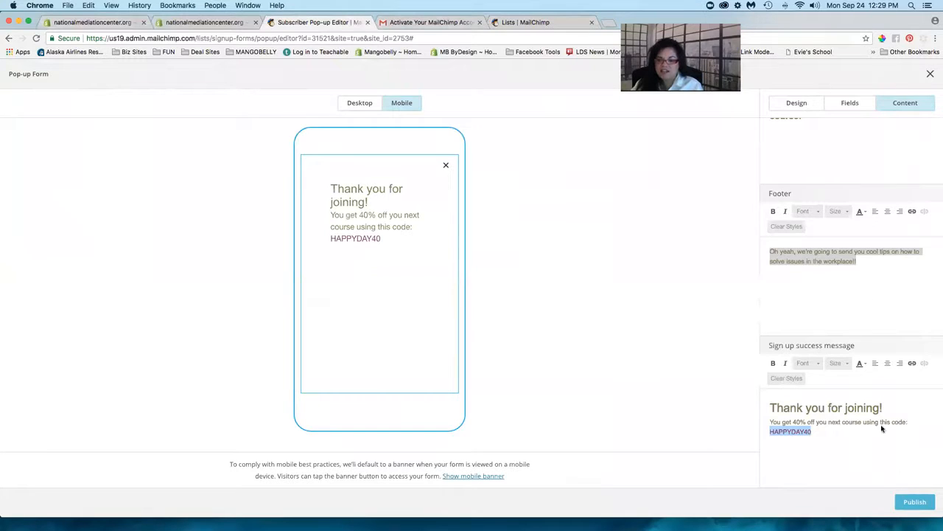
drag(852, 21, 512, 21)
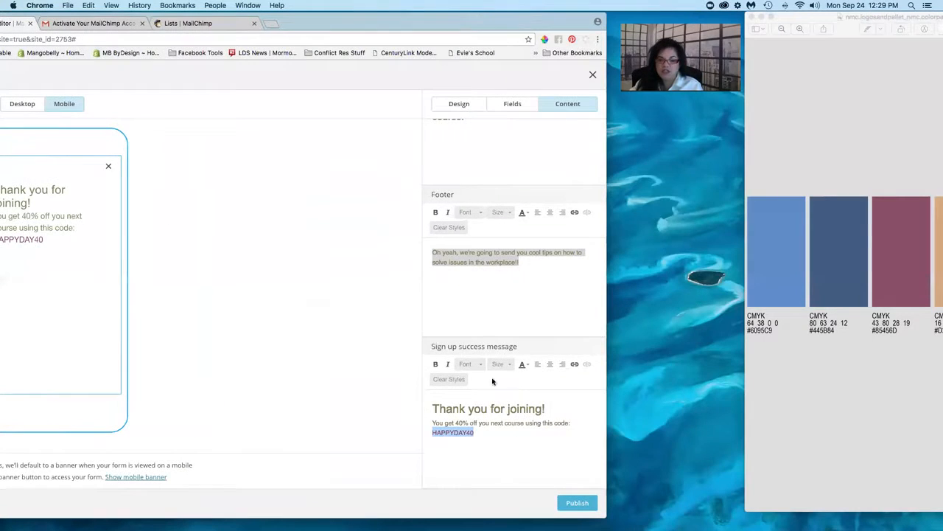
click(577, 504)
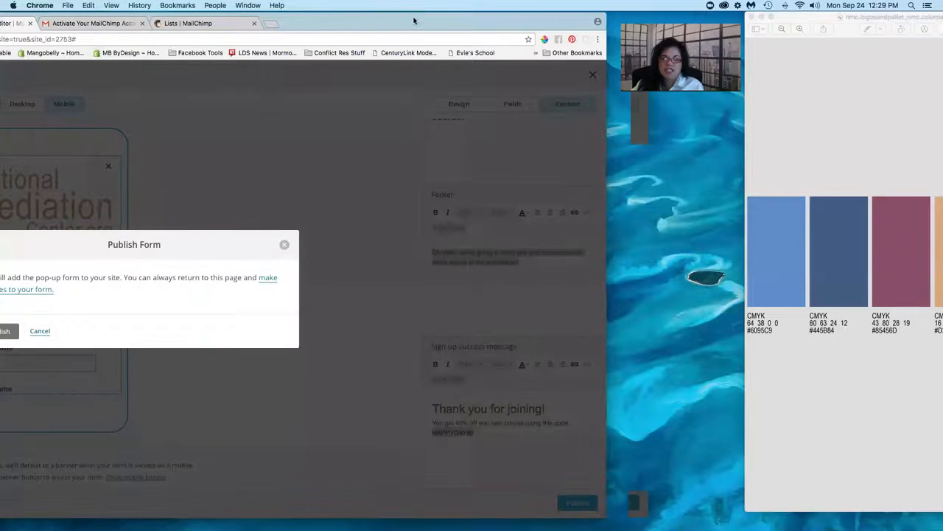
drag(329, 15, 621, 5)
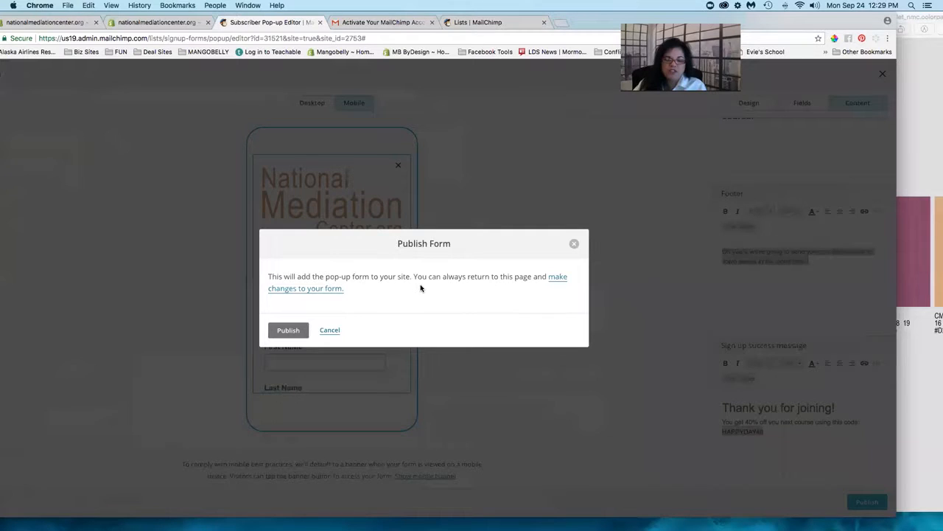
- Confirm adding the pop-up to nationalmediationcenter.org, then open a new Chrome tab
click(288, 330)
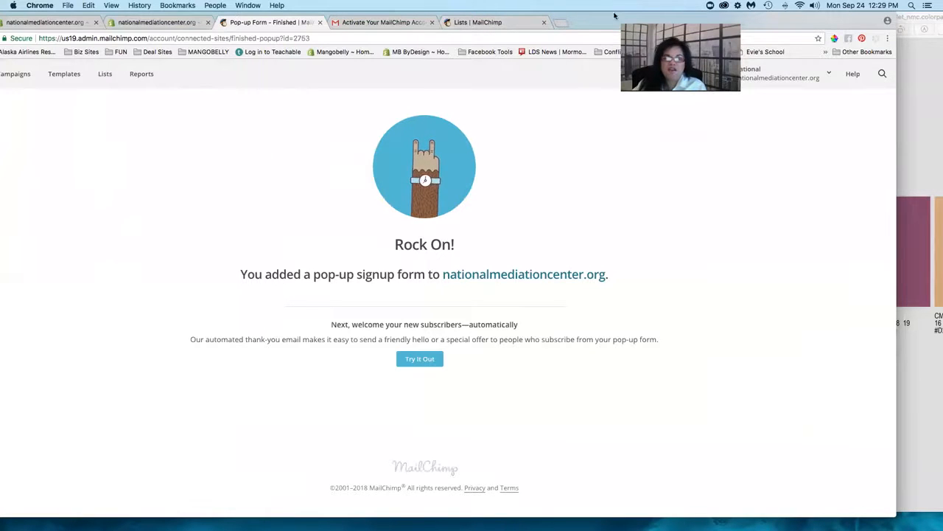
drag(615, 15, 648, 15)
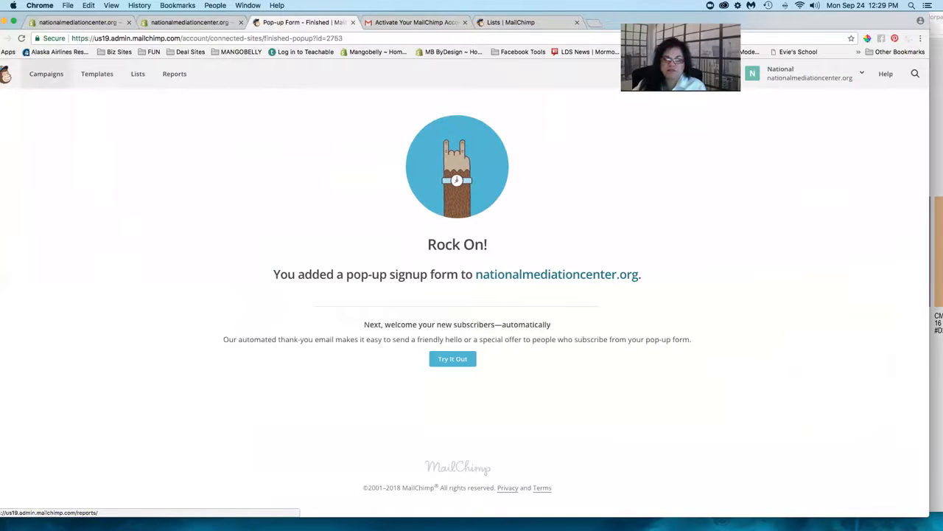
click(597, 23)
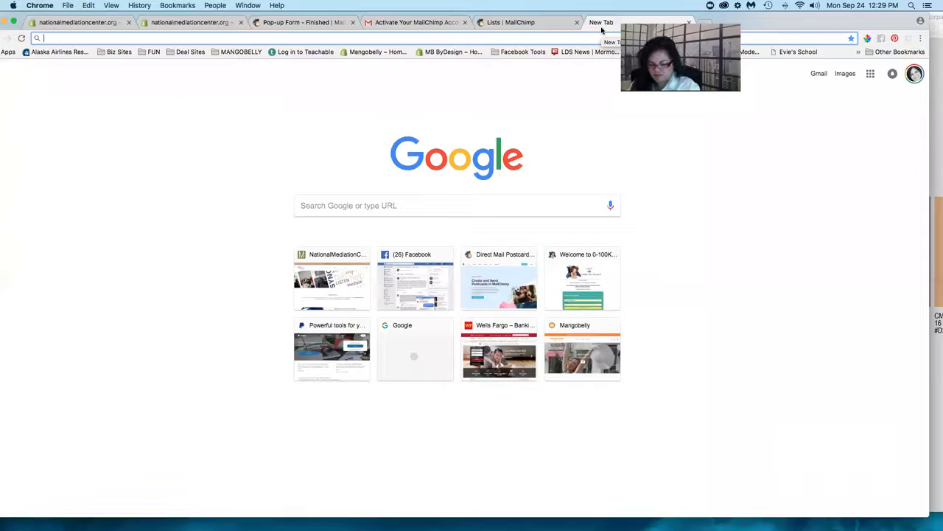
- Load nationalmediationcenter.org, reload it to check for the pop-up, and close that tab
text(nationalmediationcenter.org)
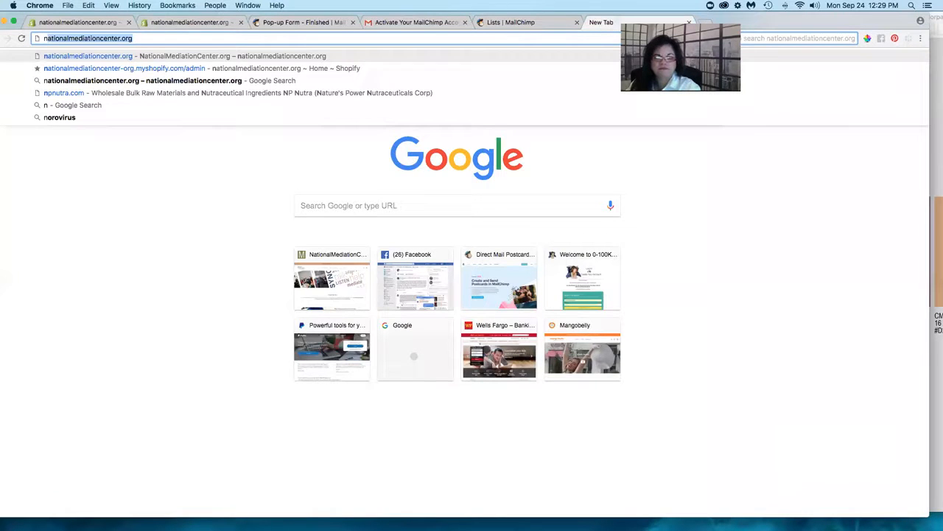
key(Return)
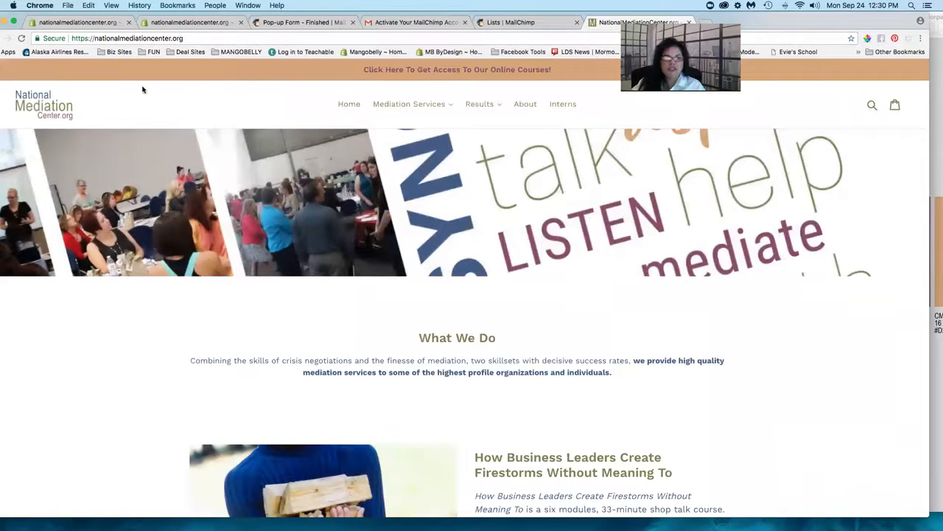
click(22, 39)
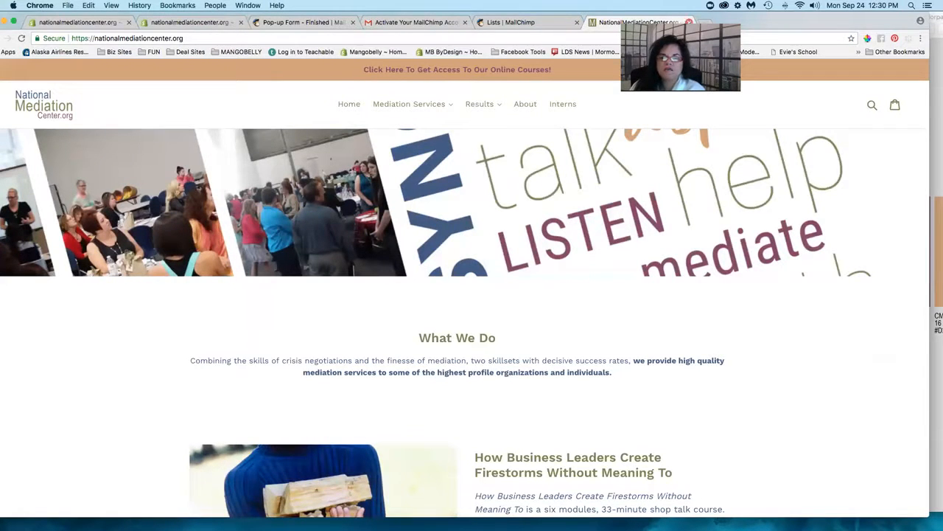
drag(754, 24, 765, 24)
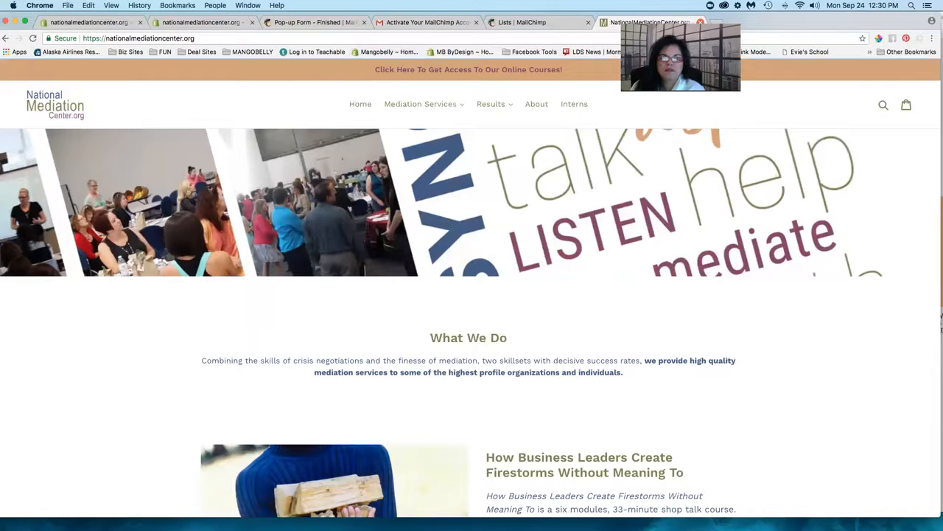
click(700, 22)
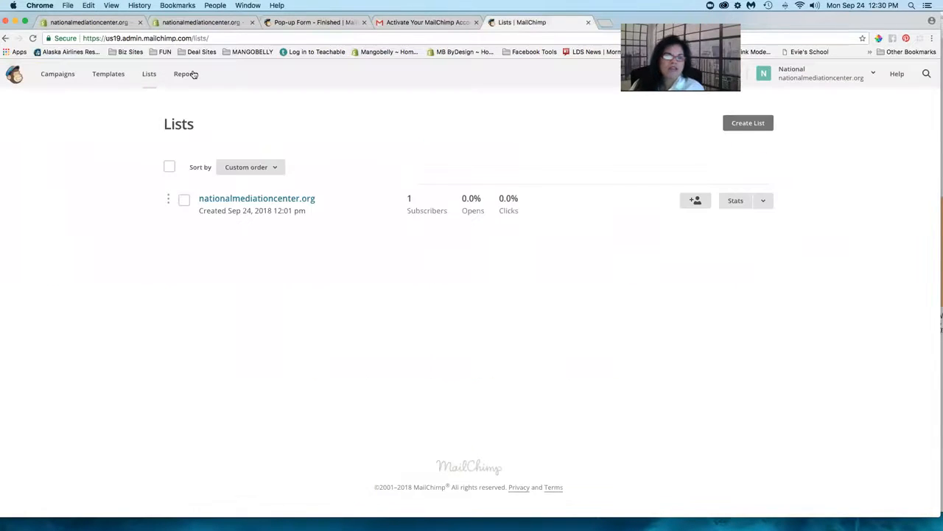
- Clear Chrome's last 7 days of cookies and cached files, then close Settings and History
click(139, 6)
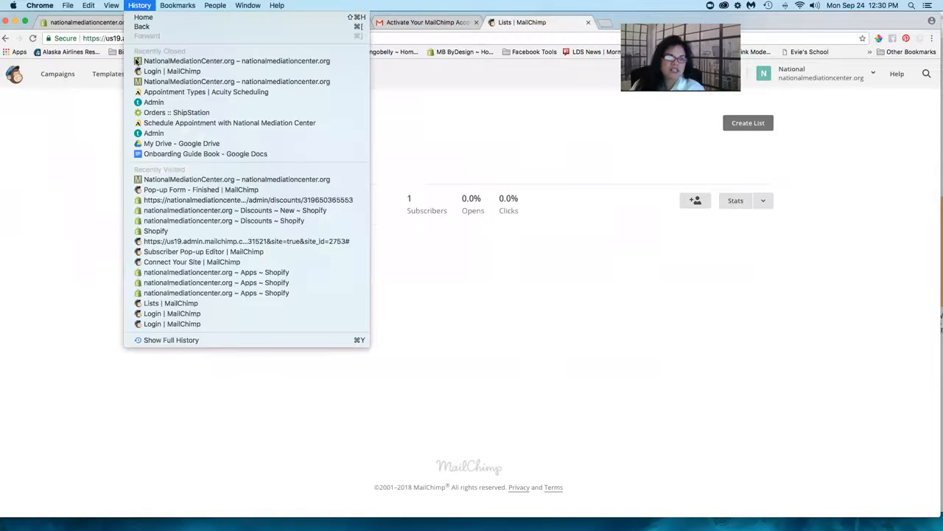
click(149, 340)
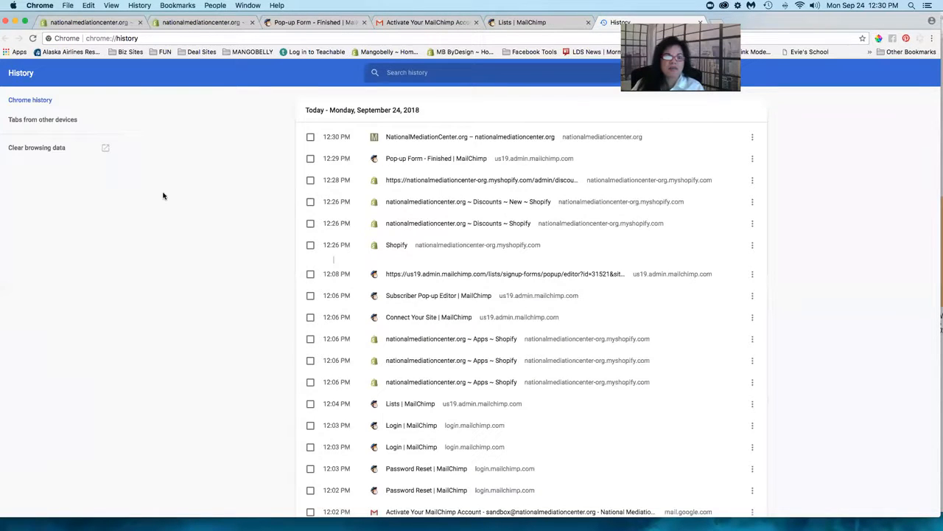
click(55, 150)
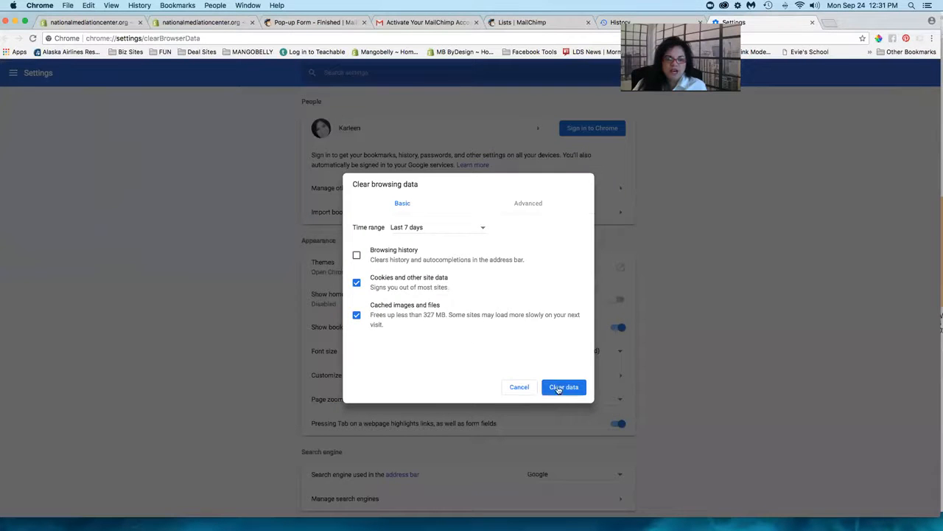
click(559, 389)
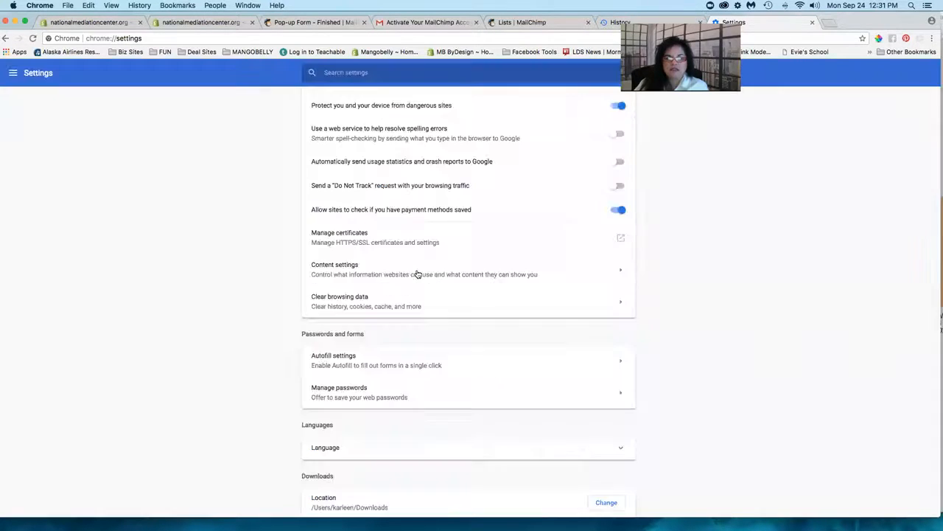
click(813, 25)
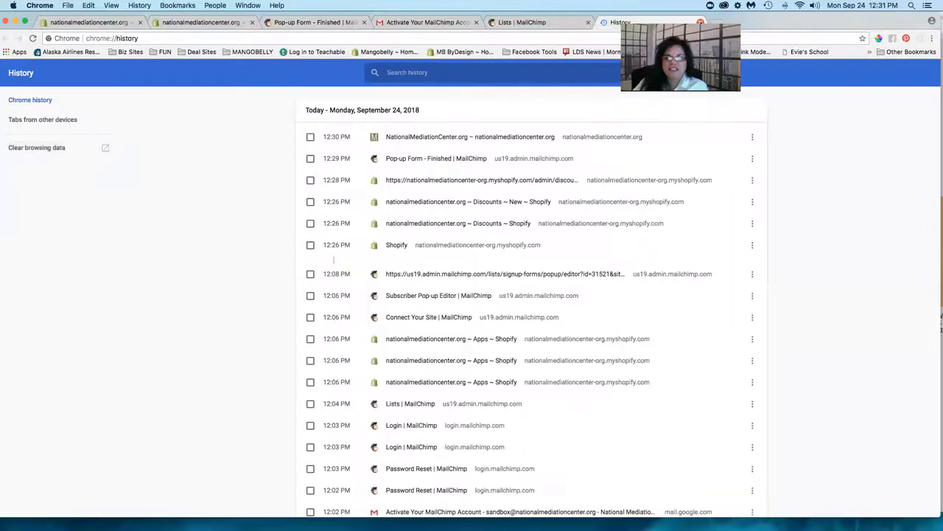
click(701, 22)
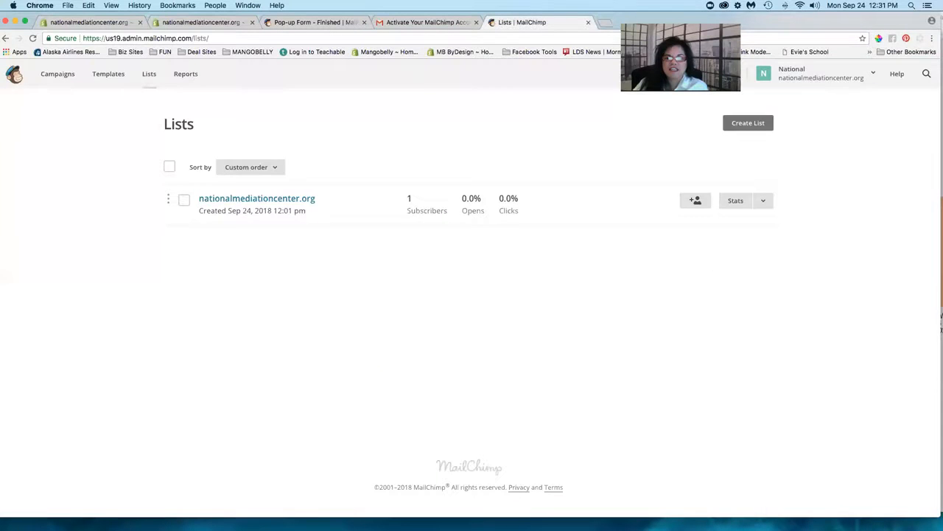
- Open nationalmediationcenter.org in a fresh Chrome tab via address-bar autocomplete
click(605, 23)
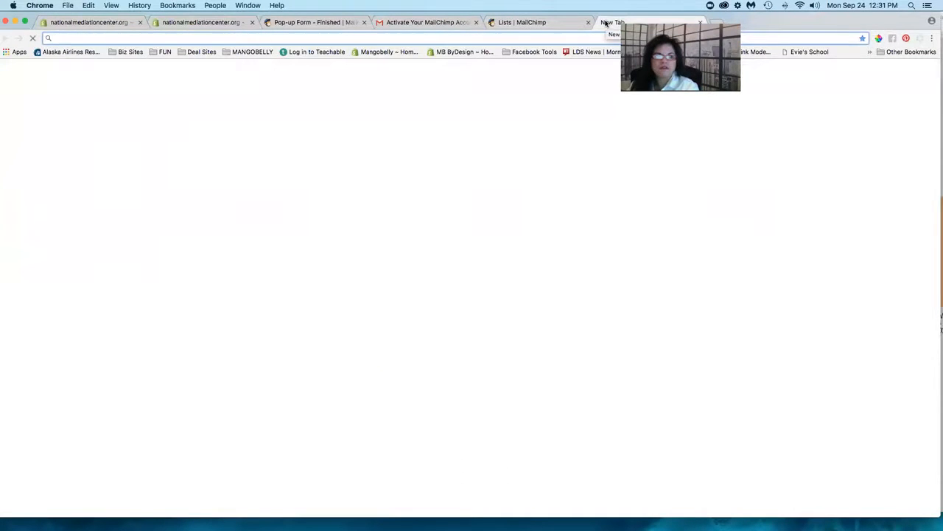
text(nationalmediationcenter.org)
key(Return)
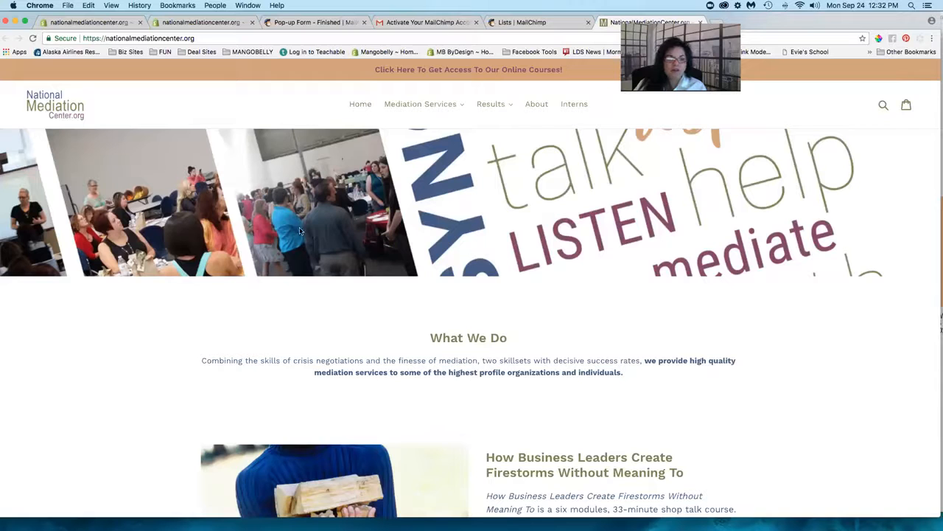
- Reload the homepage to check for the pop-up, then view the MailChimp activation email in Gmail
click(32, 39)
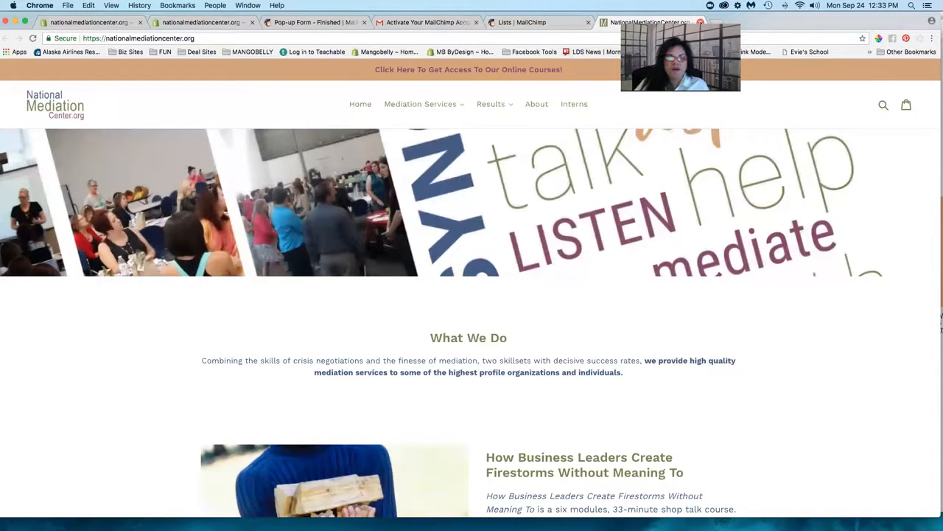
click(546, 24)
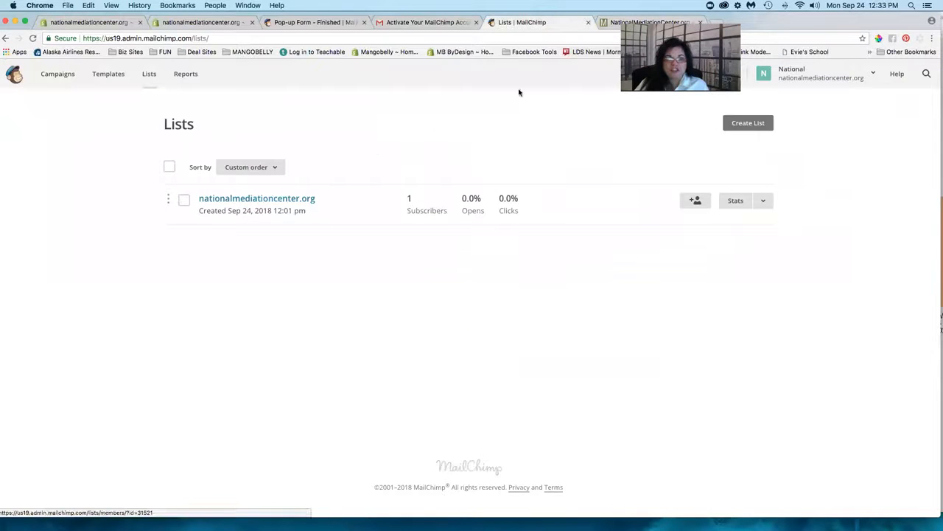
click(628, 23)
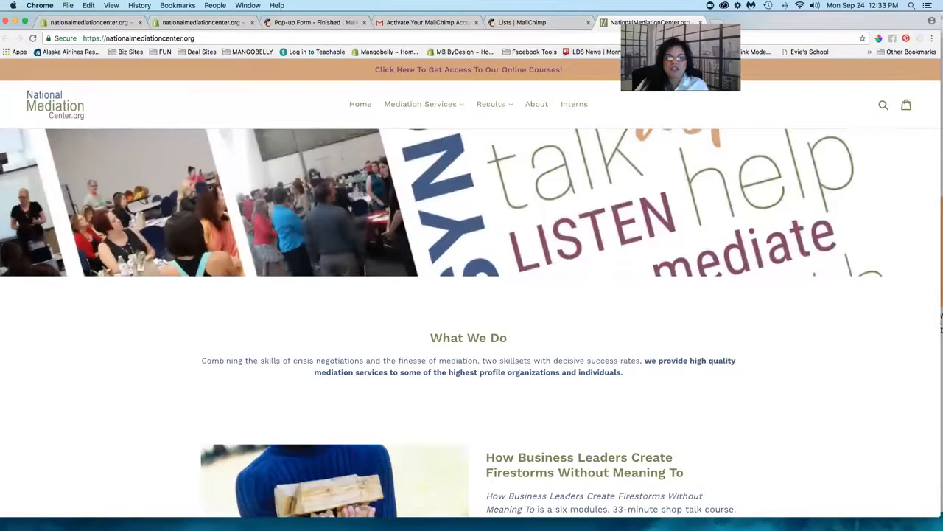
click(522, 22)
click(416, 23)
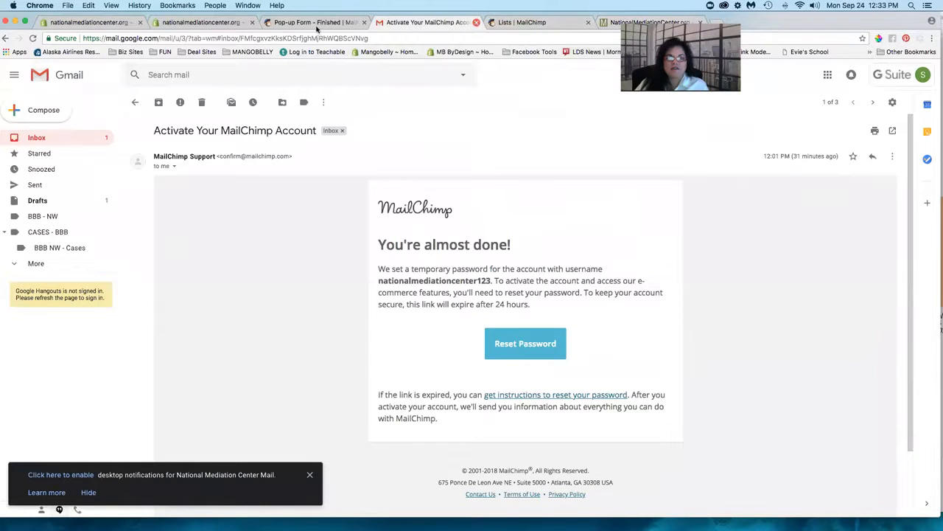
- Reload the Gmail activation email page, then return to MailChimp's 'Pop-up Form - Finished' page
click(315, 22)
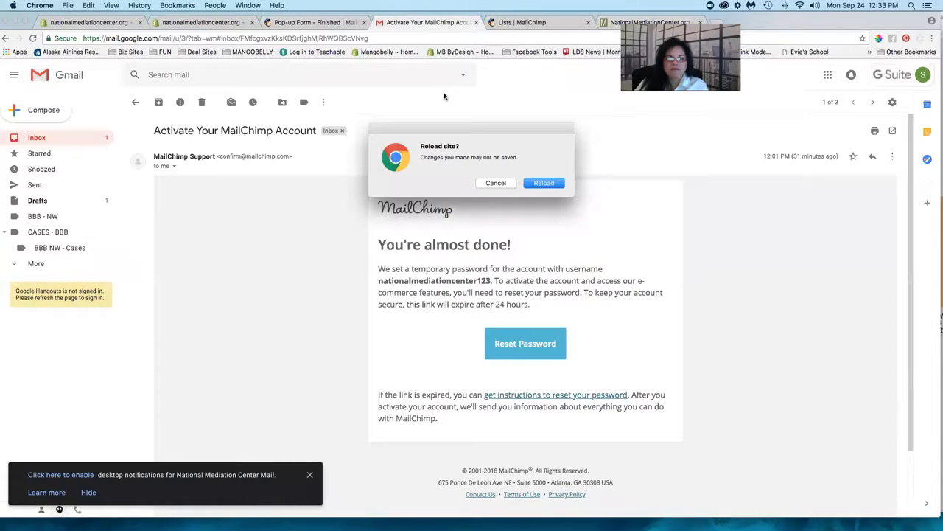
click(547, 186)
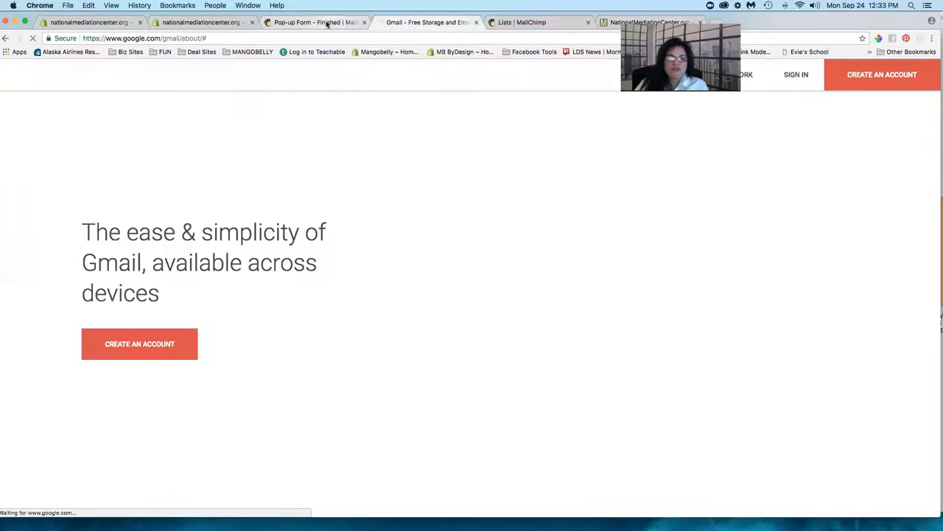
click(326, 22)
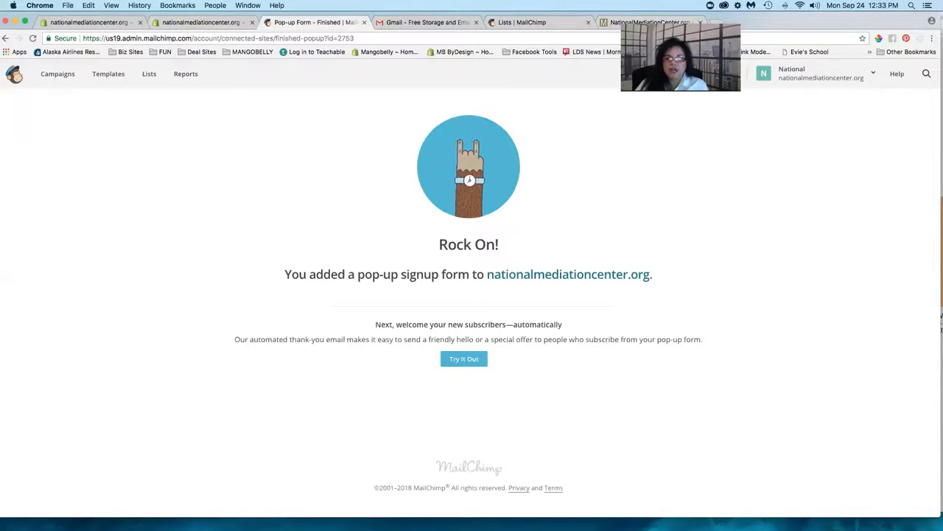
- Re-enter the account password to resume the expired MailChimp session, then close the campaign-type chooser
click(464, 359)
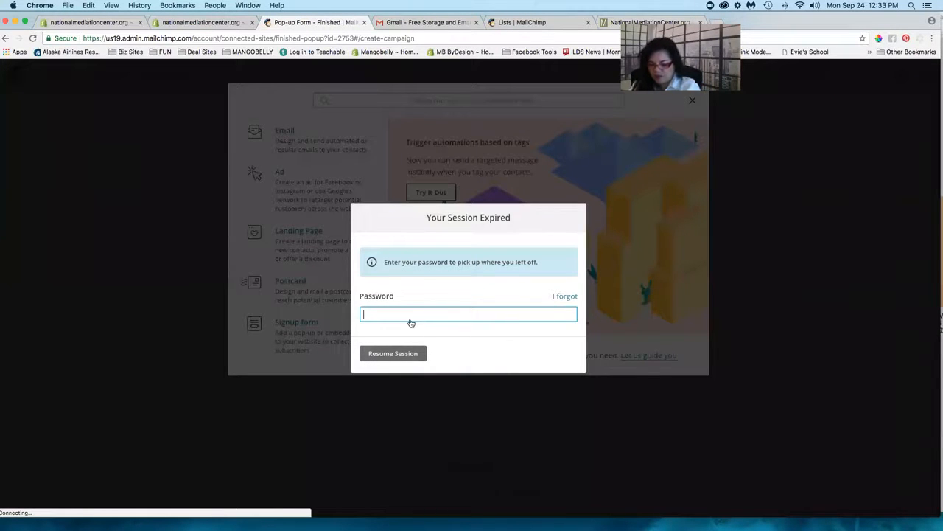
text(••••••)
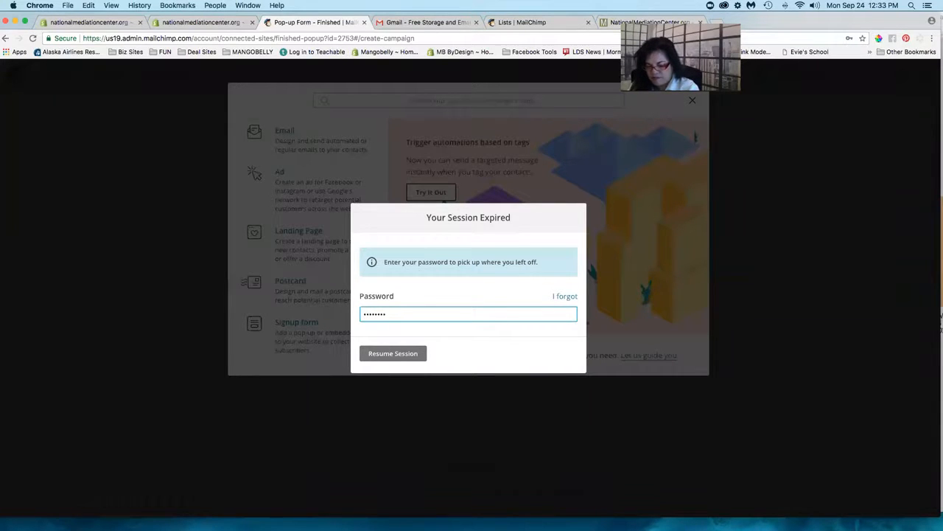
key(Return)
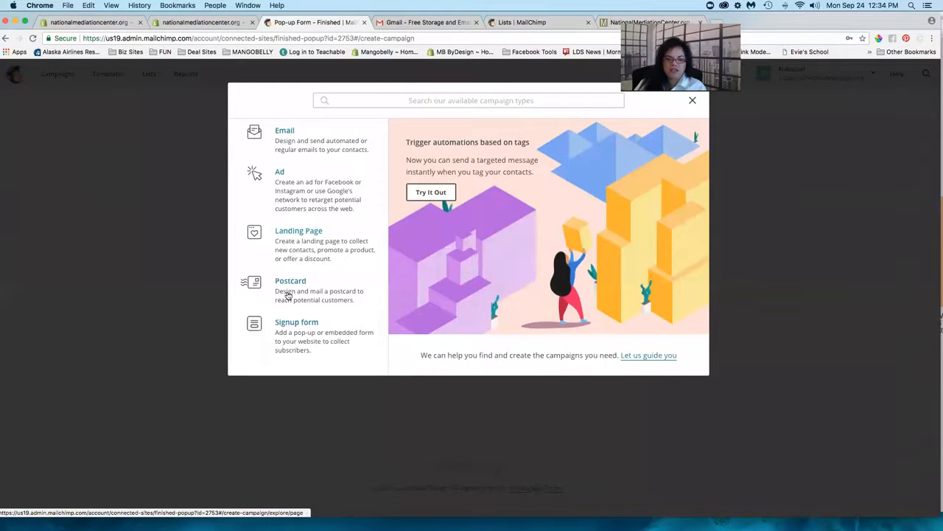
click(693, 103)
click(693, 102)
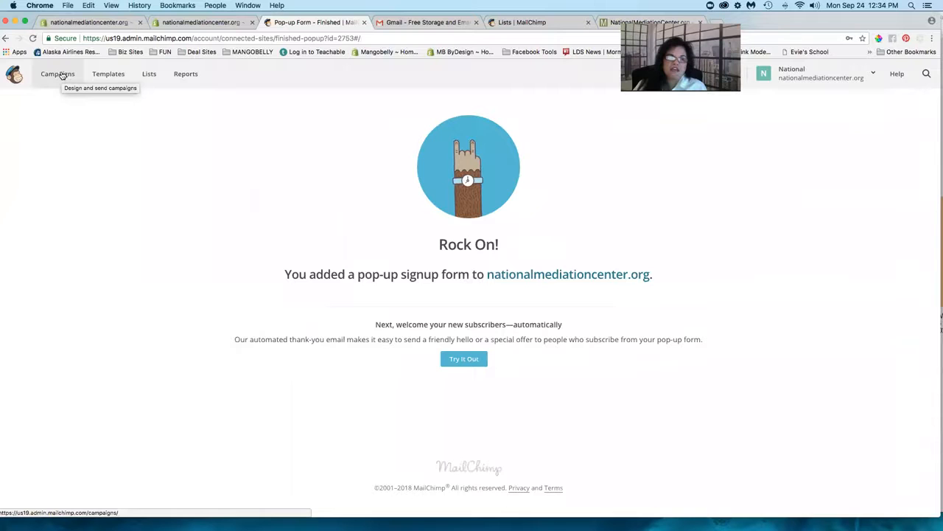
- Reload the live site and check the nationalmediationcenter.org list on the Lists page shows 1 subscriber
click(62, 76)
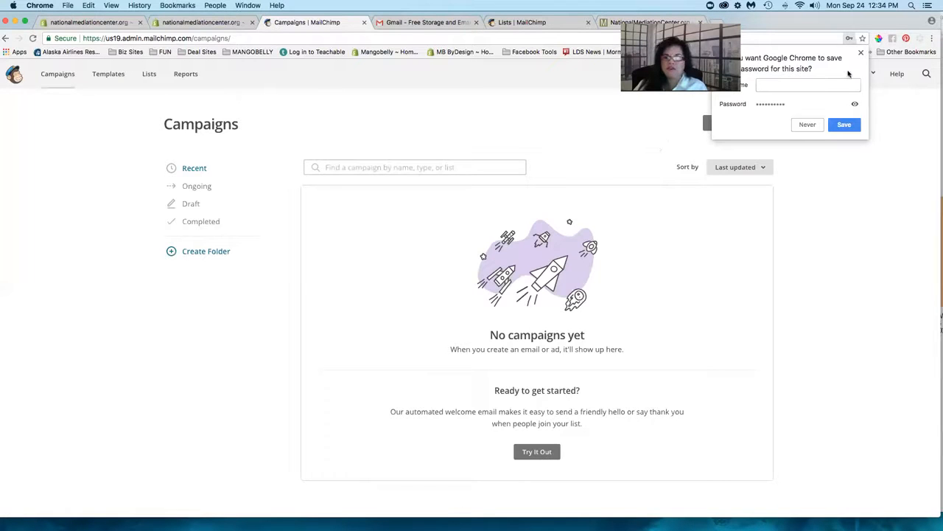
click(862, 55)
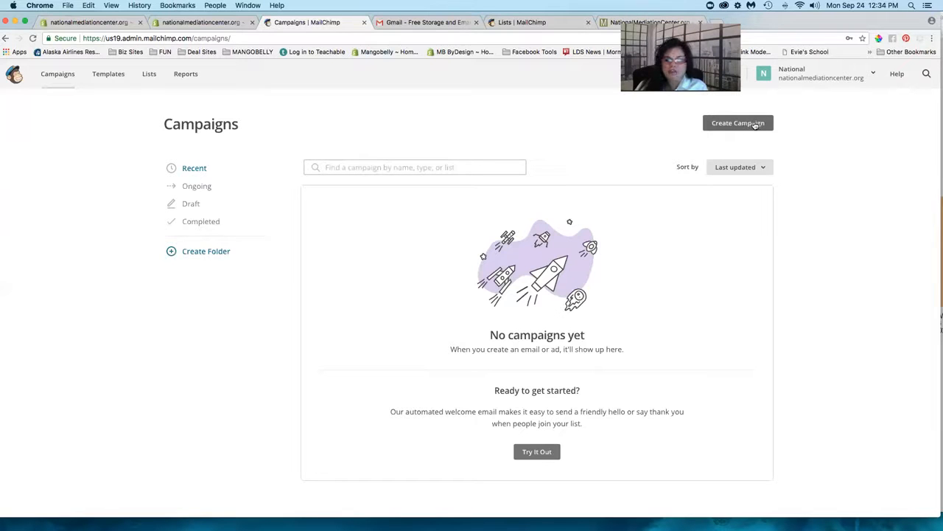
click(64, 81)
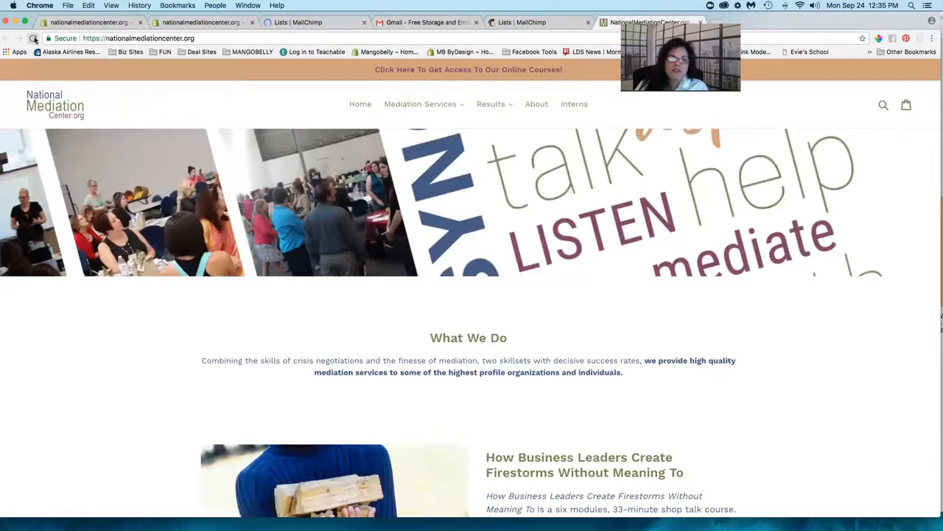
click(33, 39)
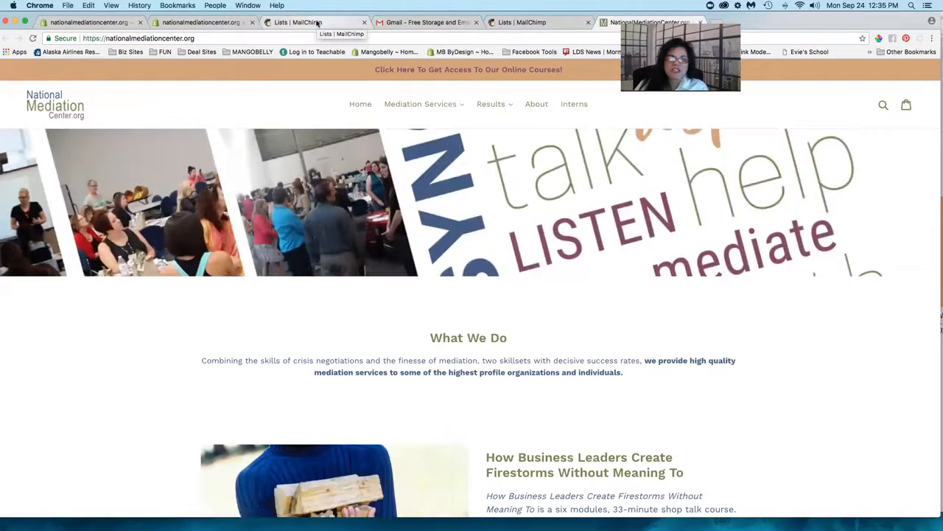
click(319, 23)
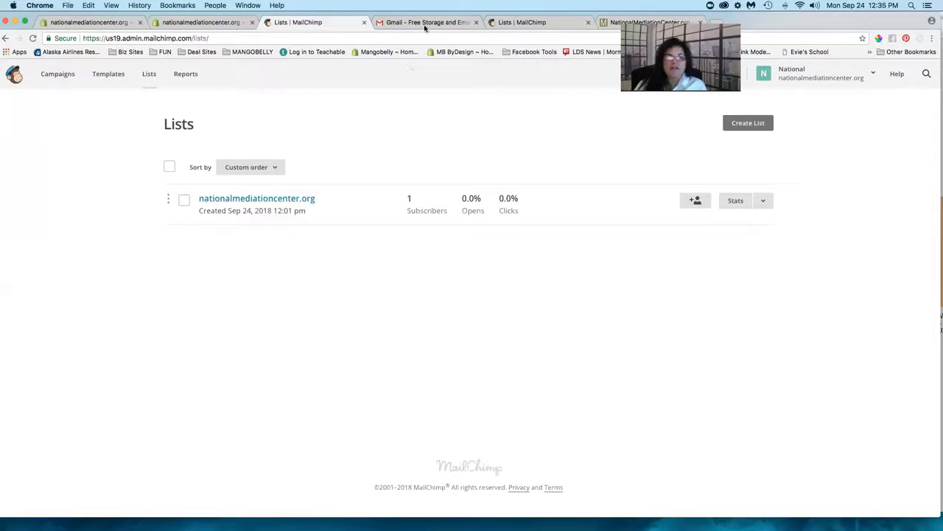
- Log back into the nationalmediationcenter.org Shopify store admin from the second Shopify tab
click(137, 23)
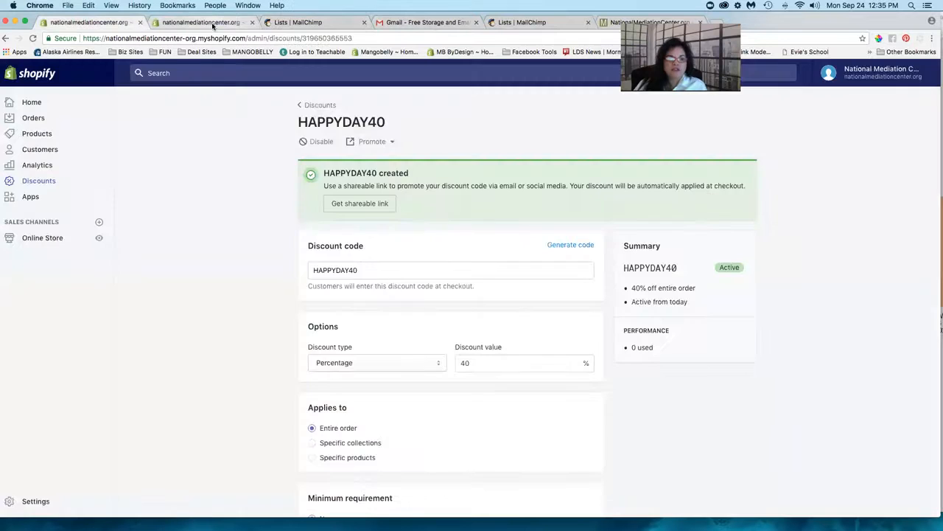
click(213, 24)
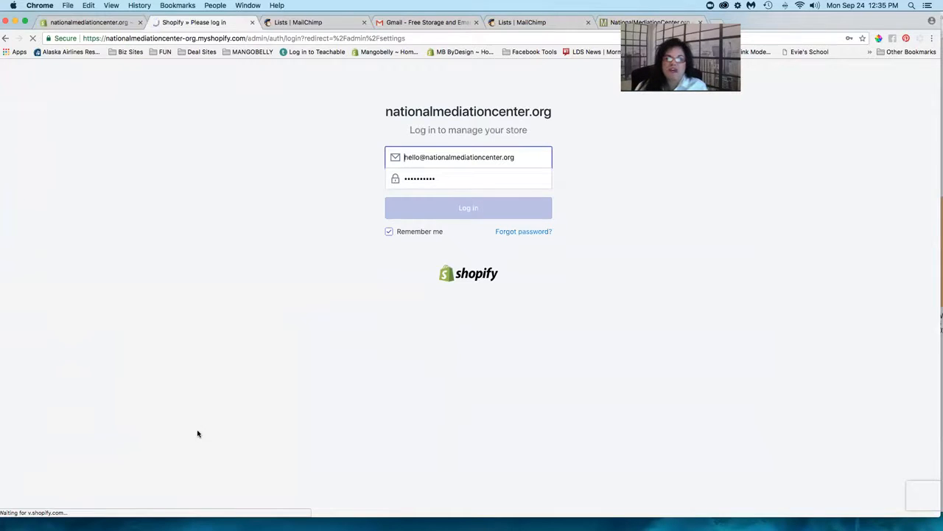
click(434, 156)
click(344, 207)
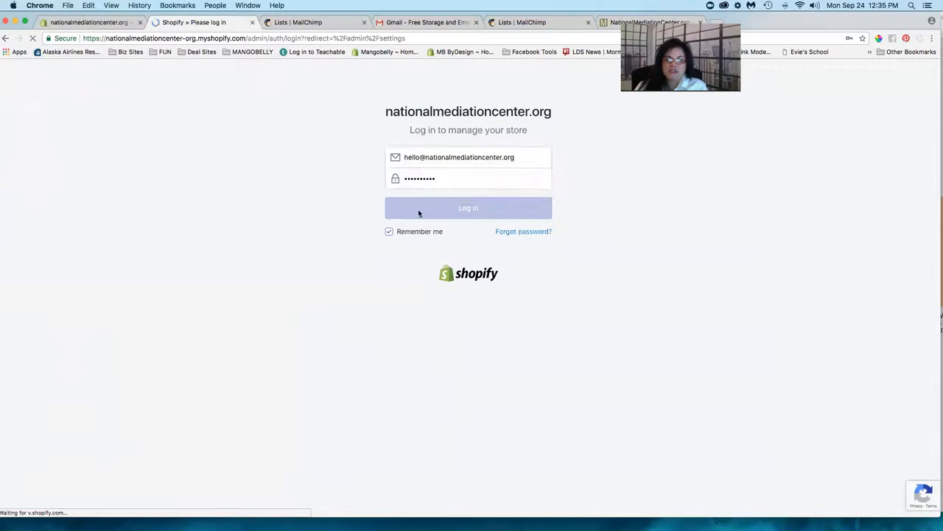
click(411, 206)
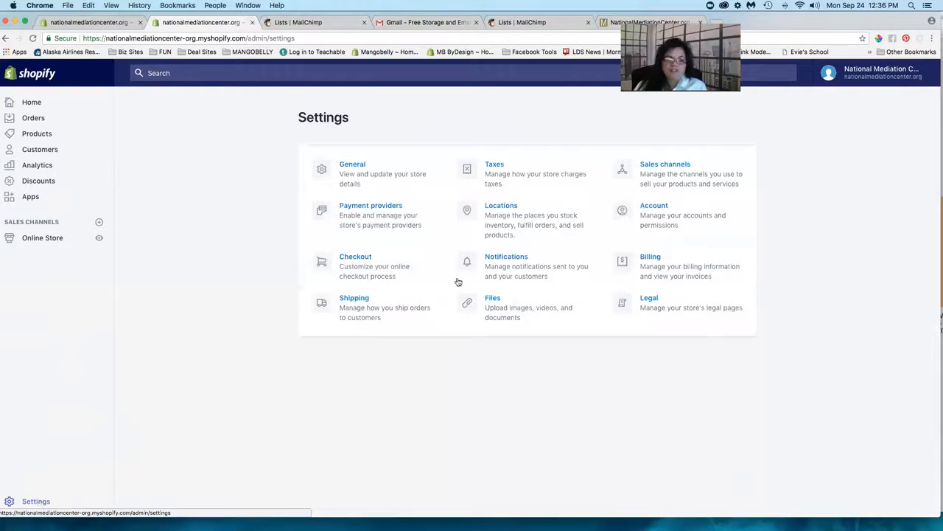
- Browse the Notifications page's order, shipping and customer account email templates from top to bottom
click(502, 256)
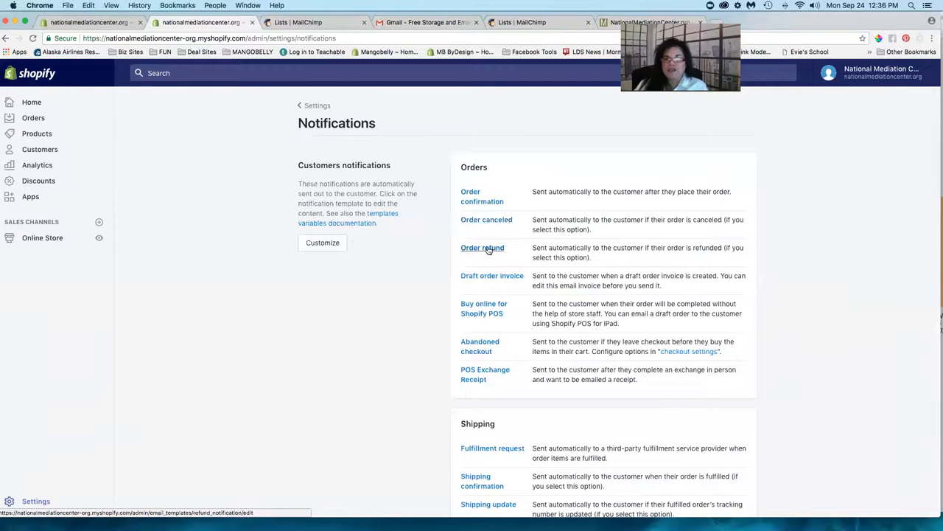
scroll(493, 250, down, 1)
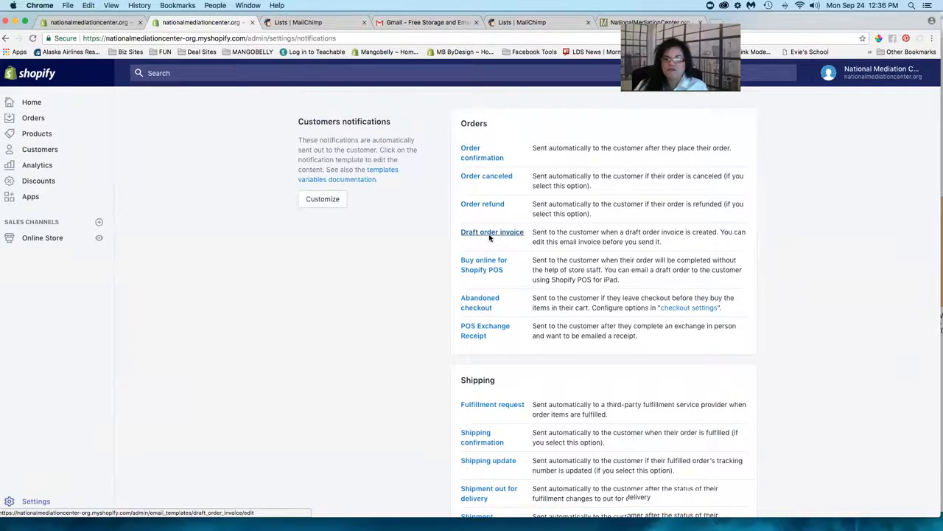
scroll(490, 238, down, 1)
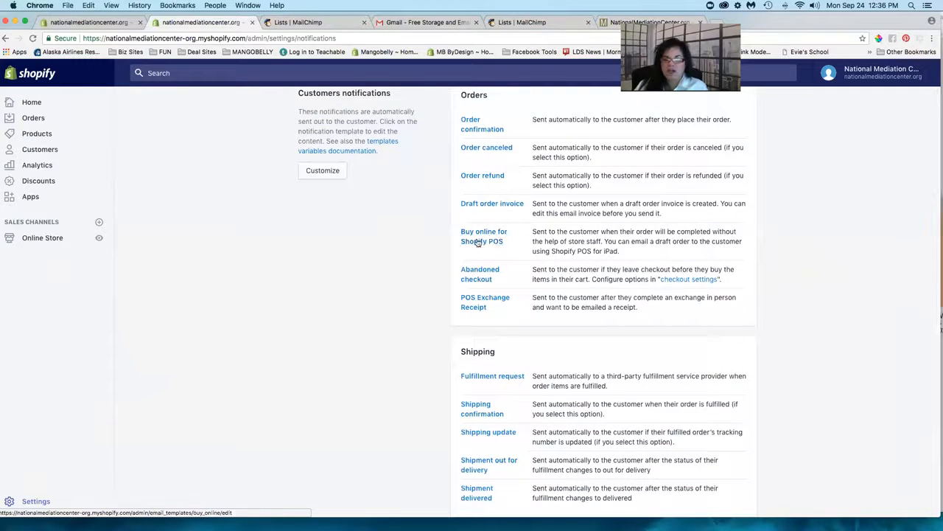
scroll(478, 242, down, 1)
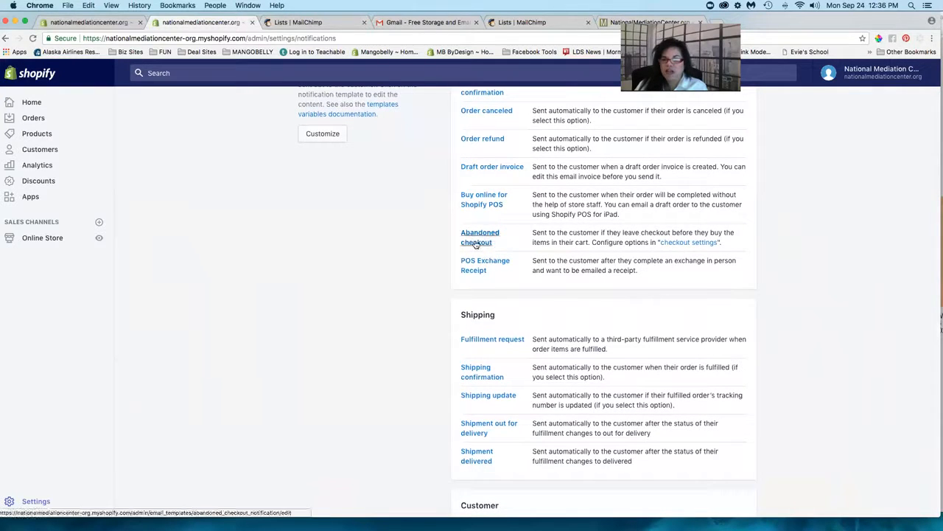
scroll(476, 244, down, 3)
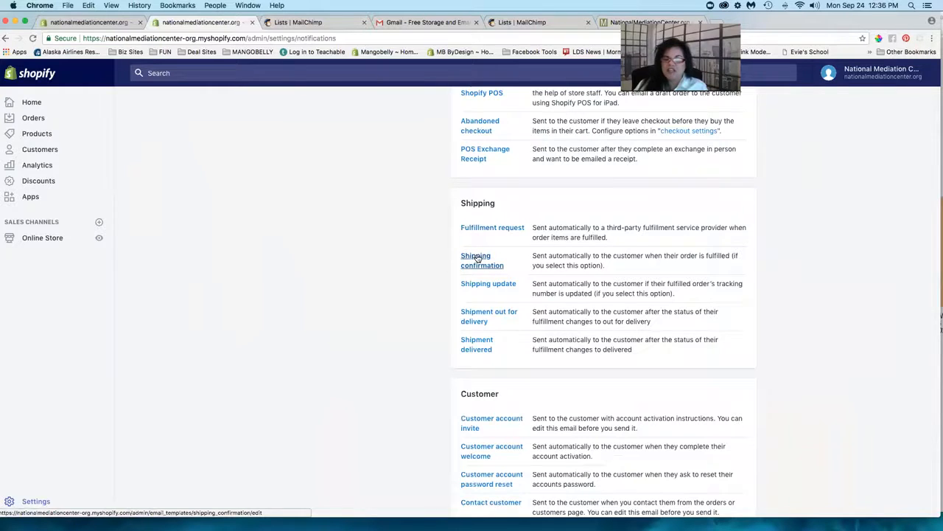
scroll(478, 257, down, 4)
scroll(478, 257, down, 4)
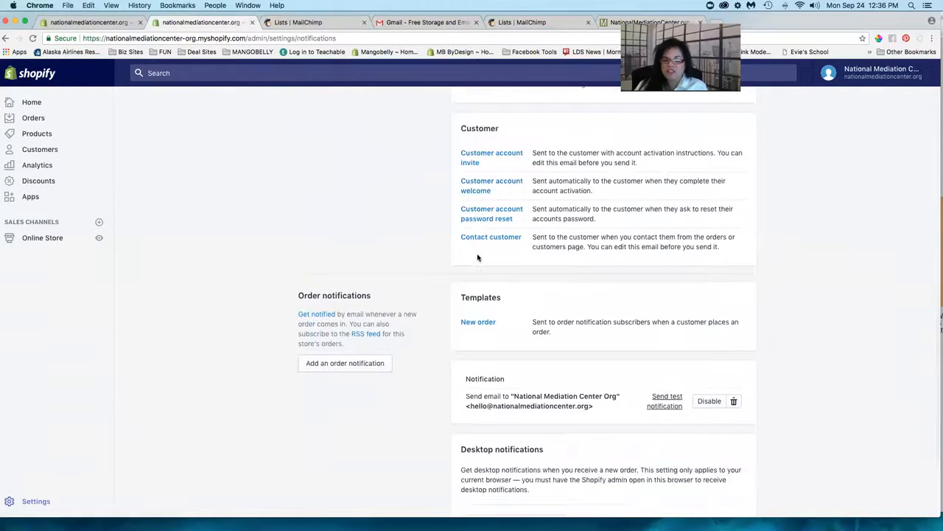
scroll(477, 258, down, 4)
scroll(478, 257, down, 2)
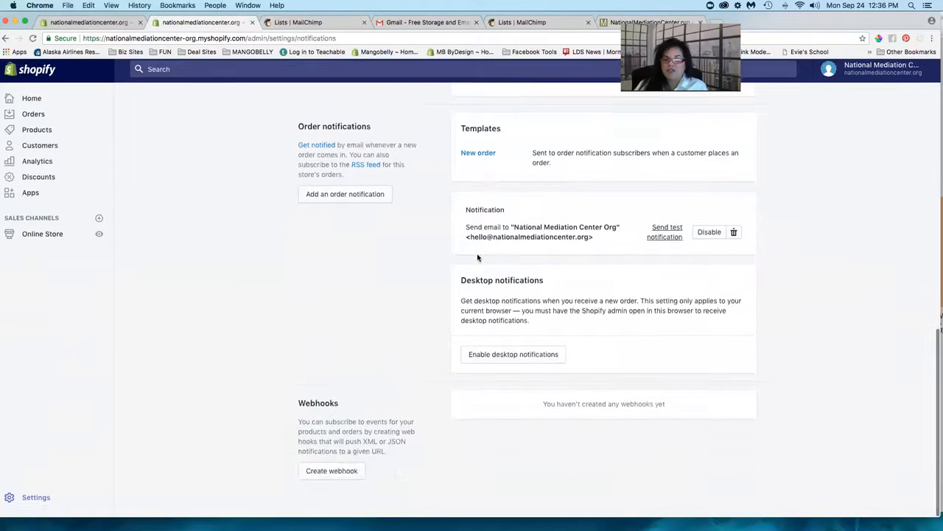
scroll(478, 257, up, 4)
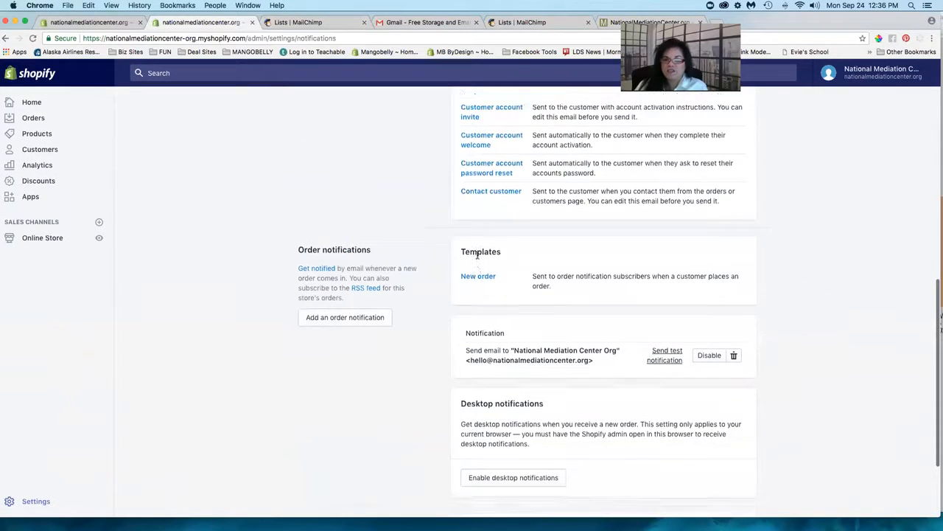
scroll(478, 255, up, 1)
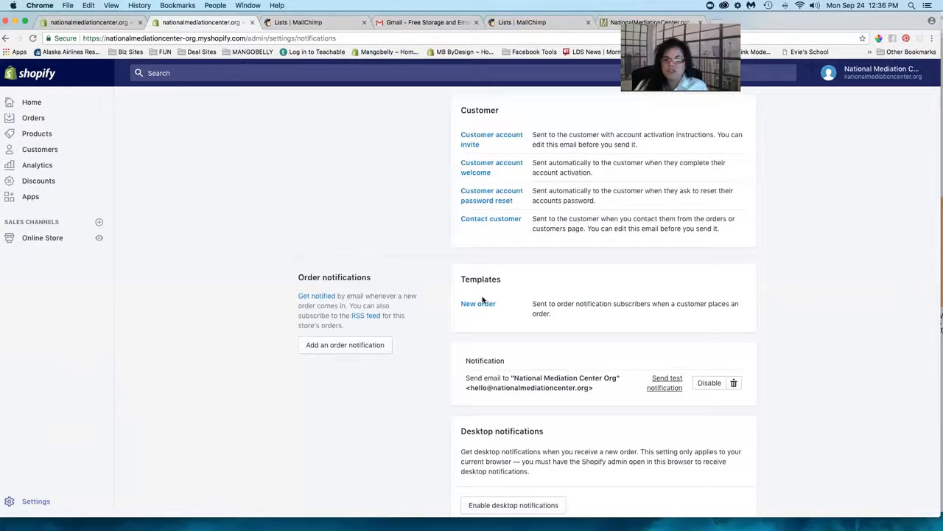
scroll(483, 299, up, 8)
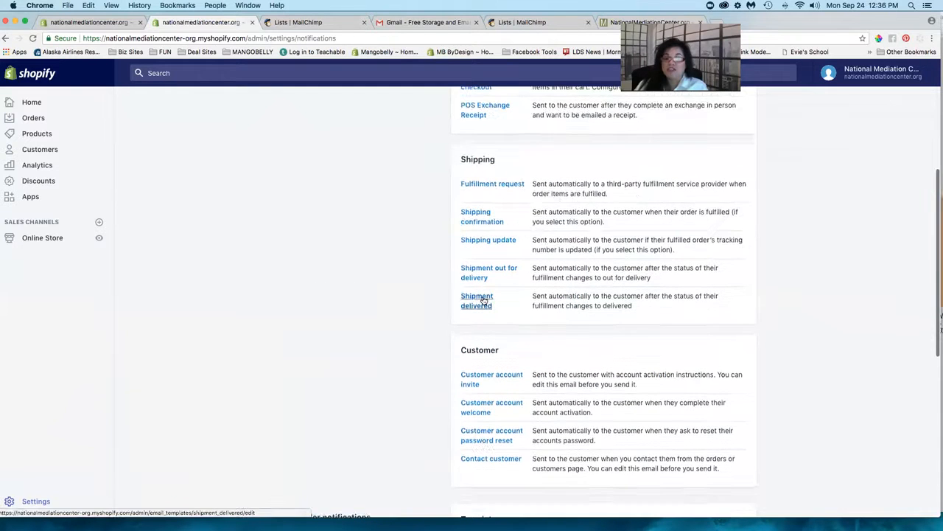
scroll(482, 299, up, 9)
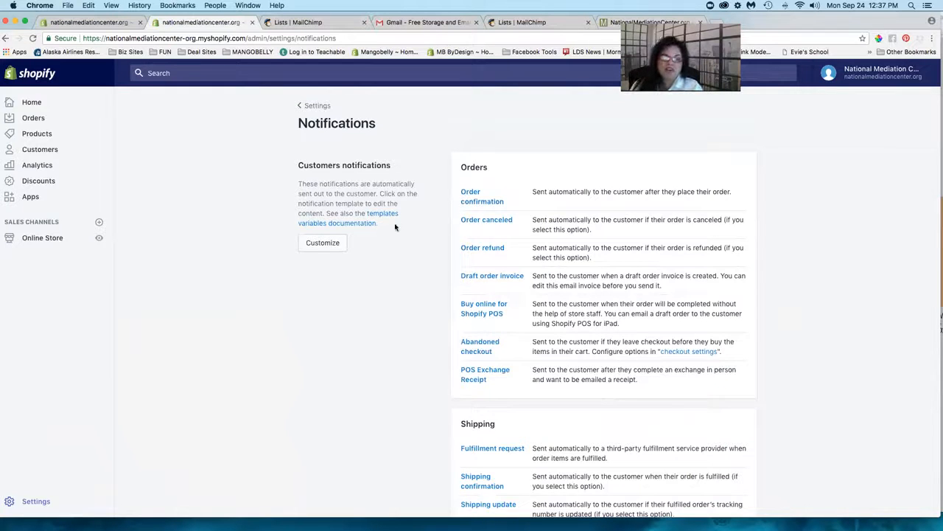
- Open the installed MailChimp for Shopify app and look over its pop-up form and abandoned cart options
click(309, 109)
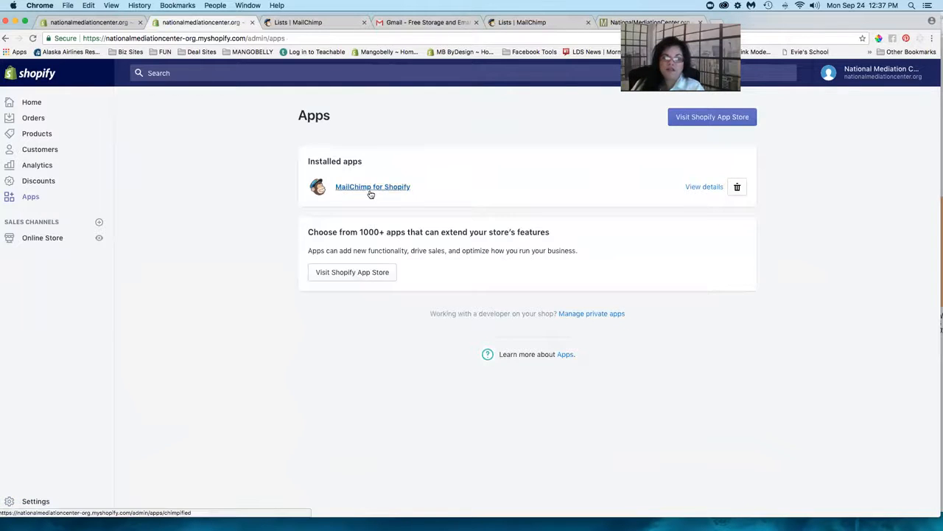
click(370, 188)
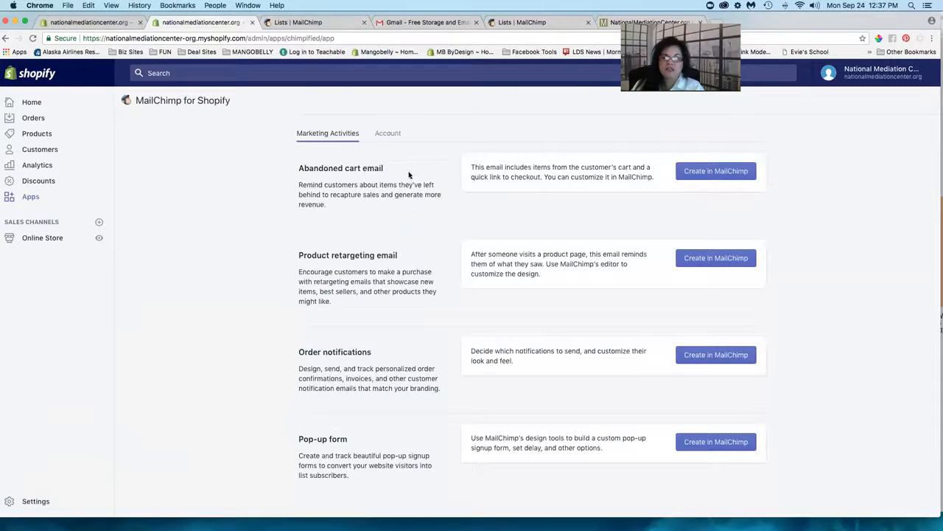
scroll(587, 323, down, 1)
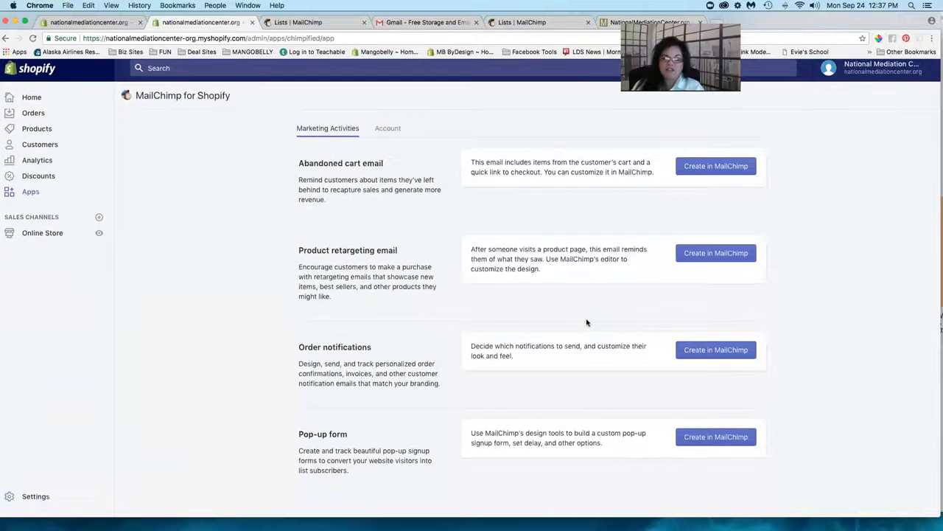